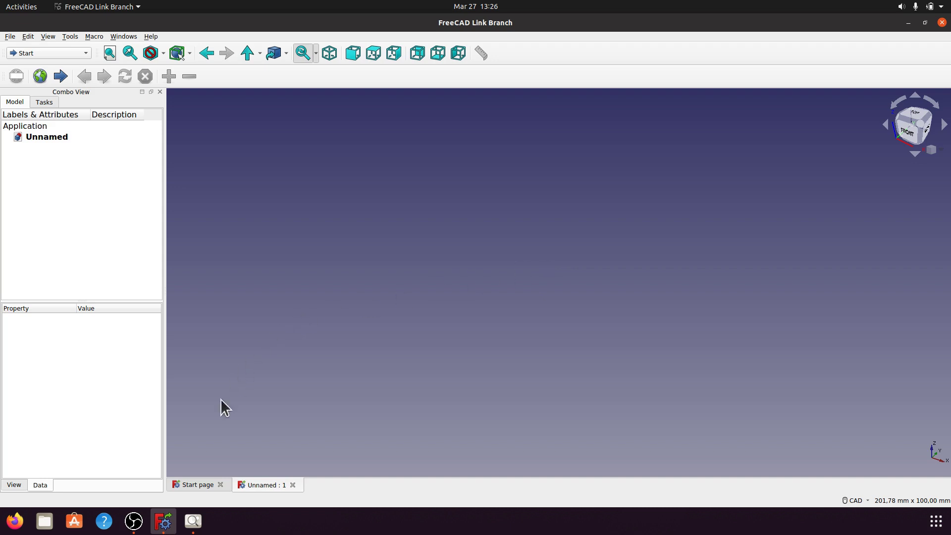
Review the a013.jpeg reference drawing, and switch to the Part Design workbench.
click(194, 521)
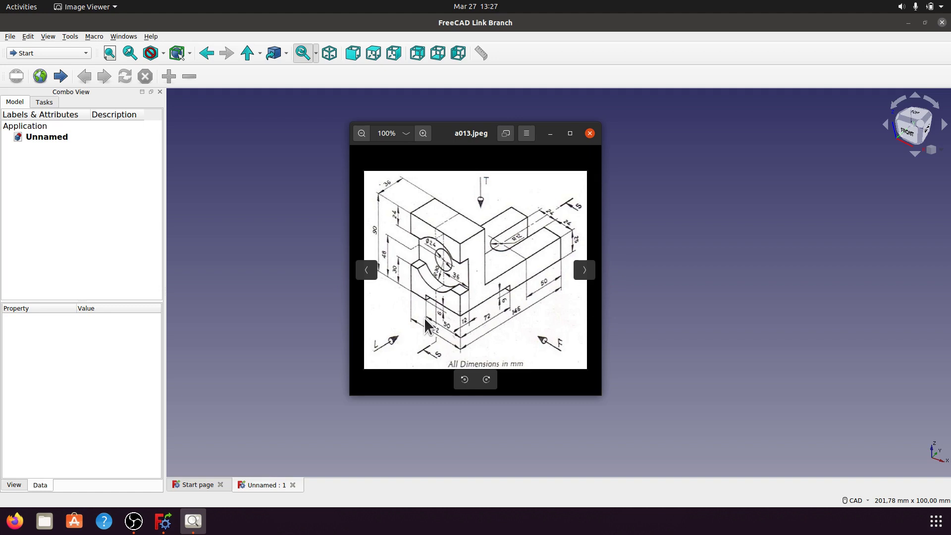
click(550, 134)
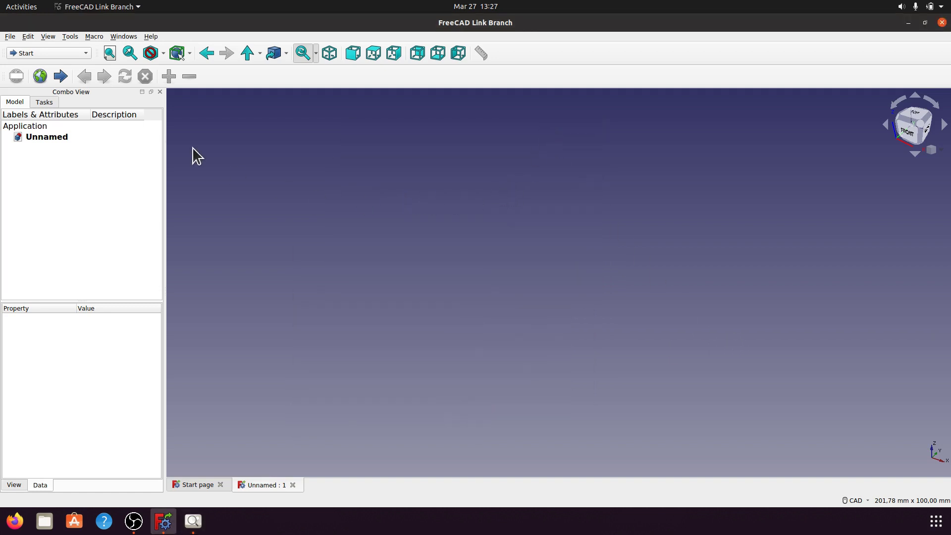
click(85, 52)
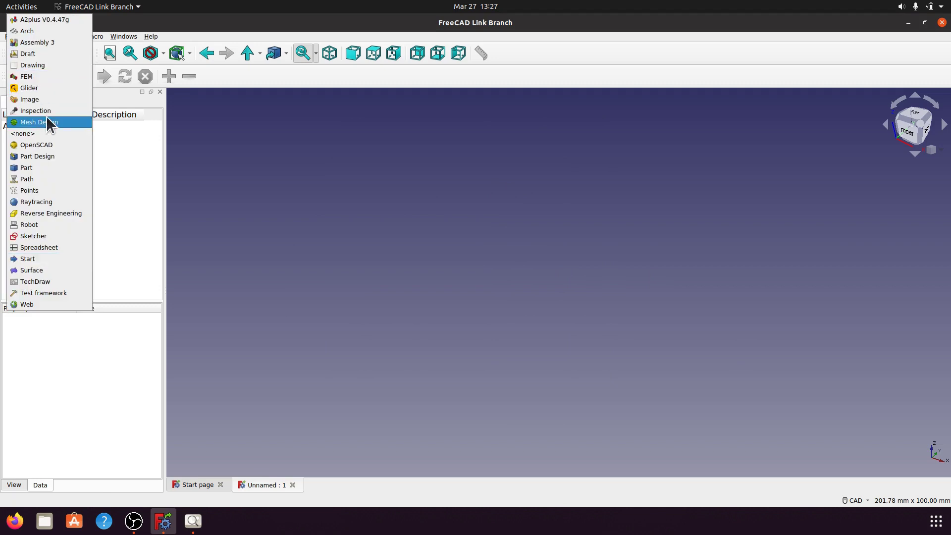
click(46, 155)
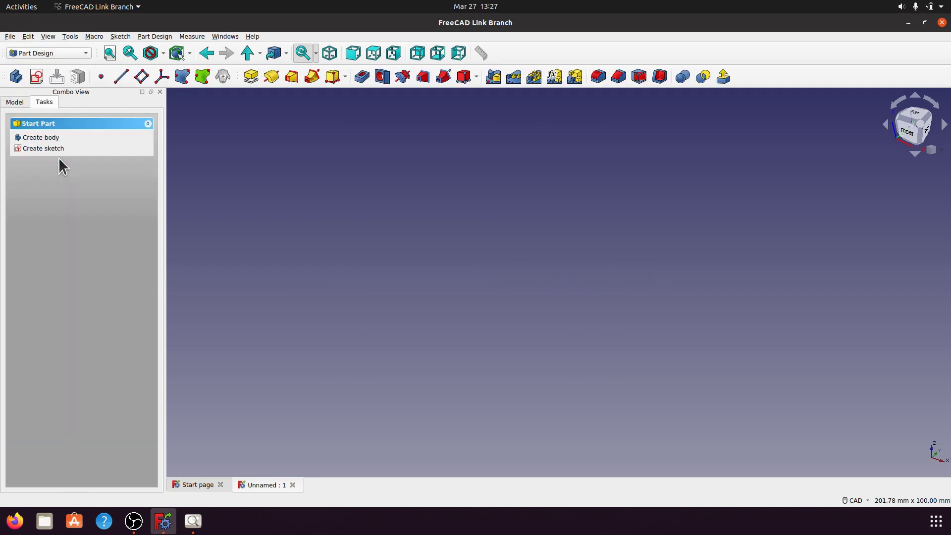
Create a new body and start a sketch on its YZ plane.
click(52, 139)
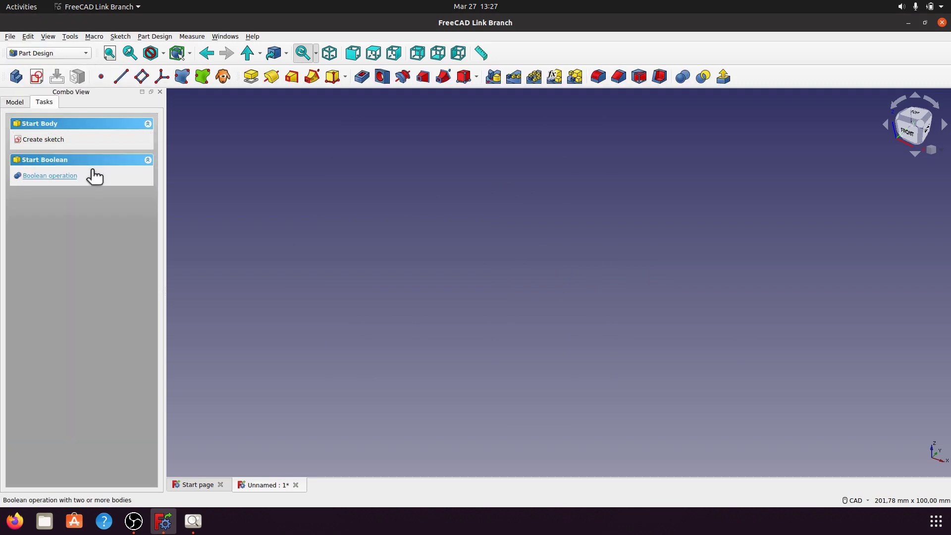
click(56, 140)
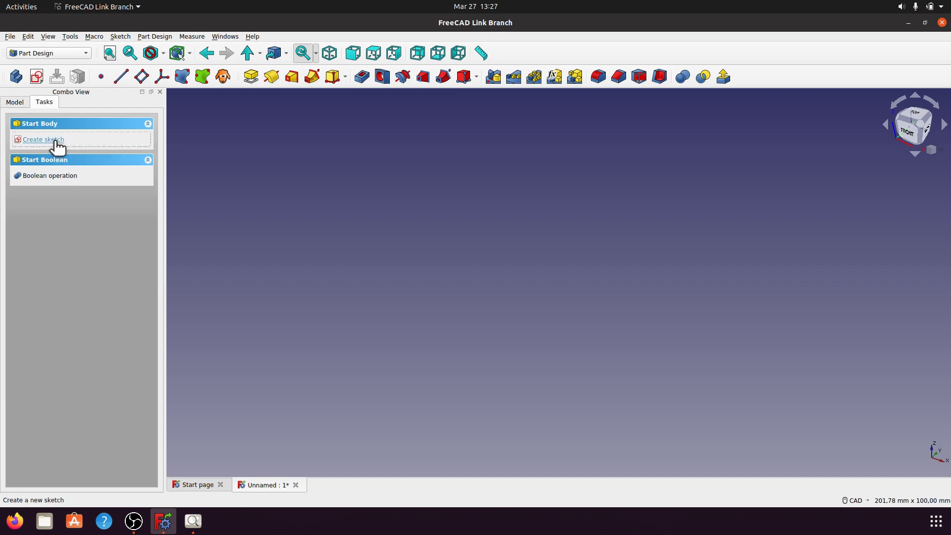
click(329, 53)
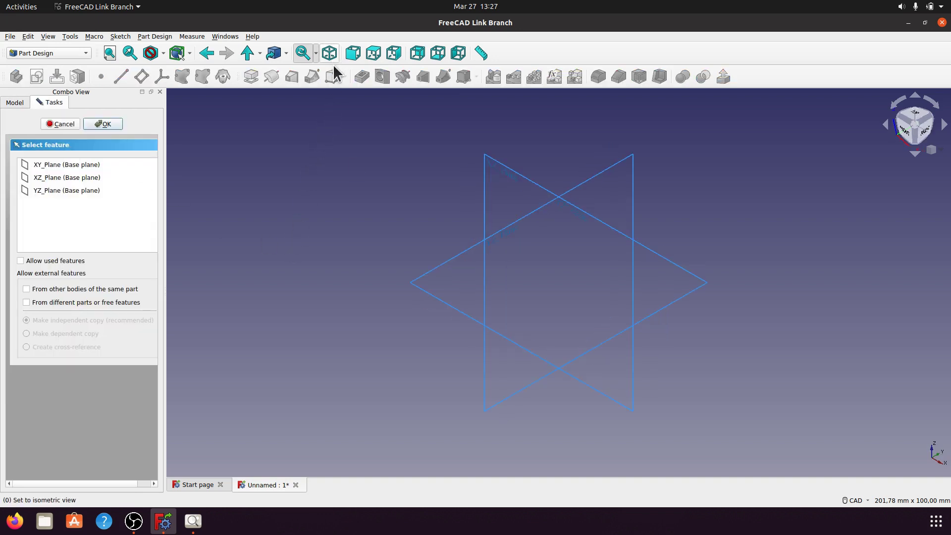
click(607, 170)
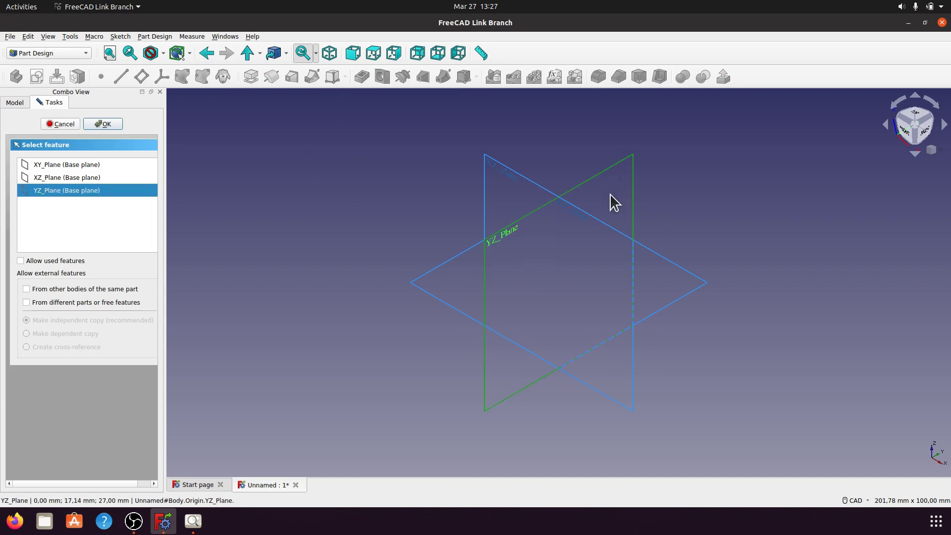
click(111, 124)
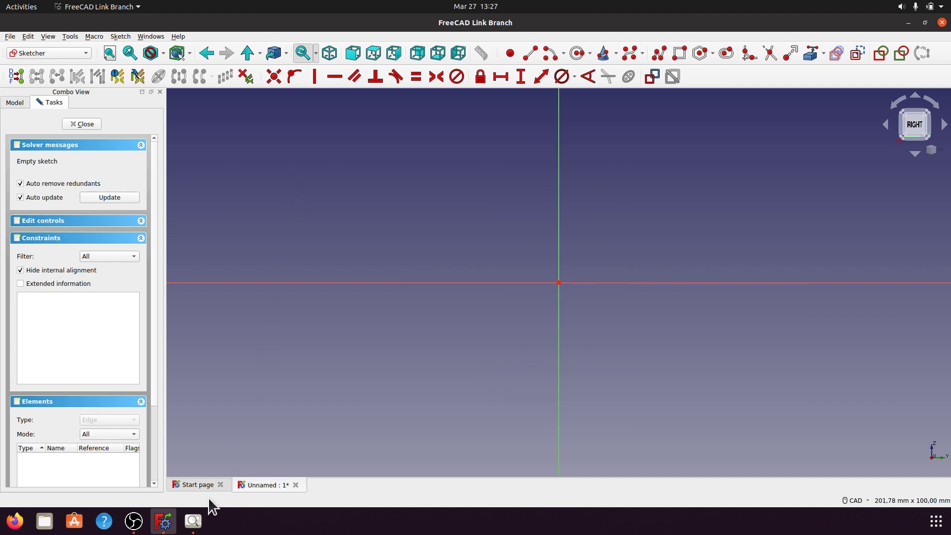
Draw a closed L-shaped polyline around the origin with an upright about 15 mm wide, and constrain its slanted inner edge to vertical.
click(193, 520)
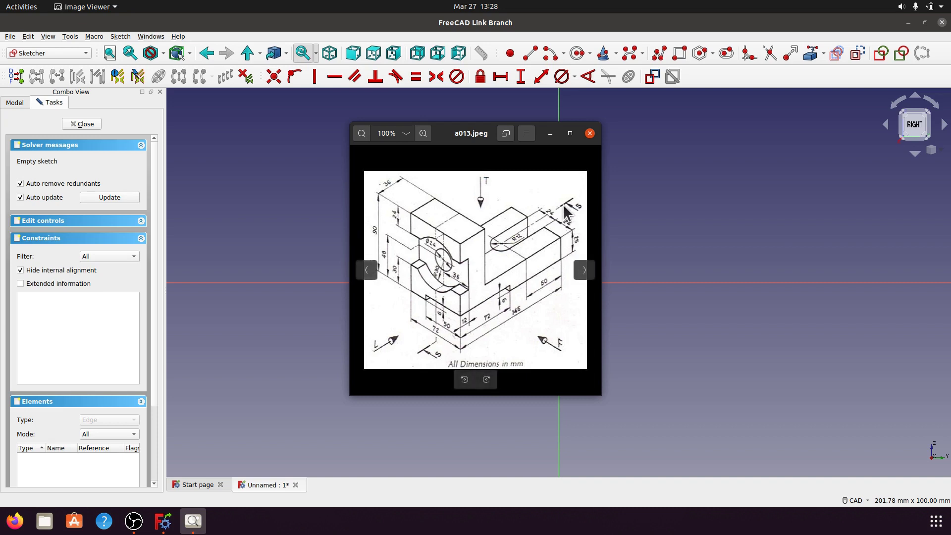
click(550, 134)
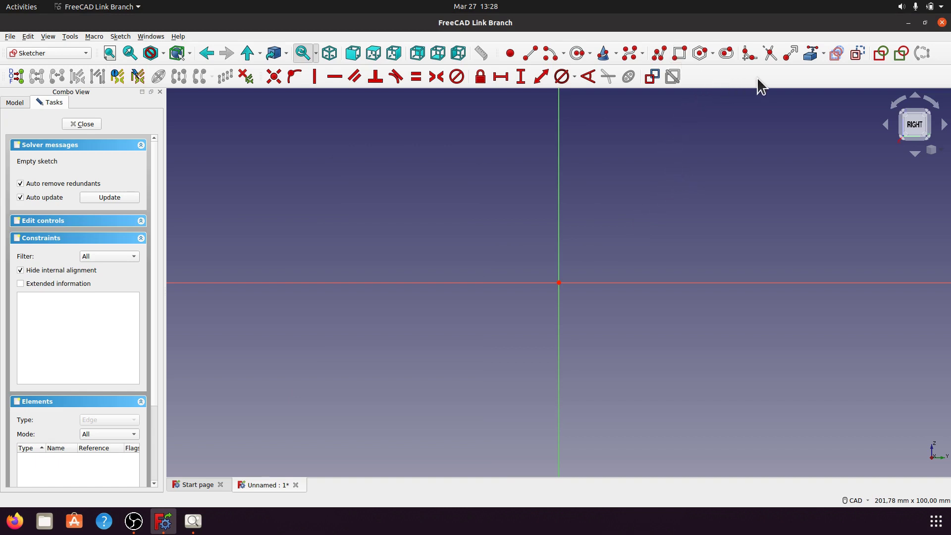
click(661, 52)
click(530, 333)
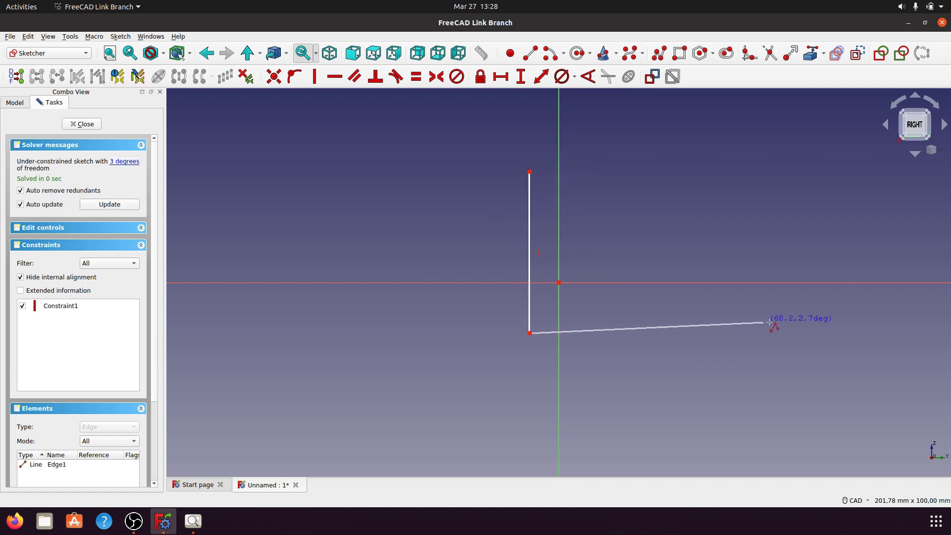
click(804, 334)
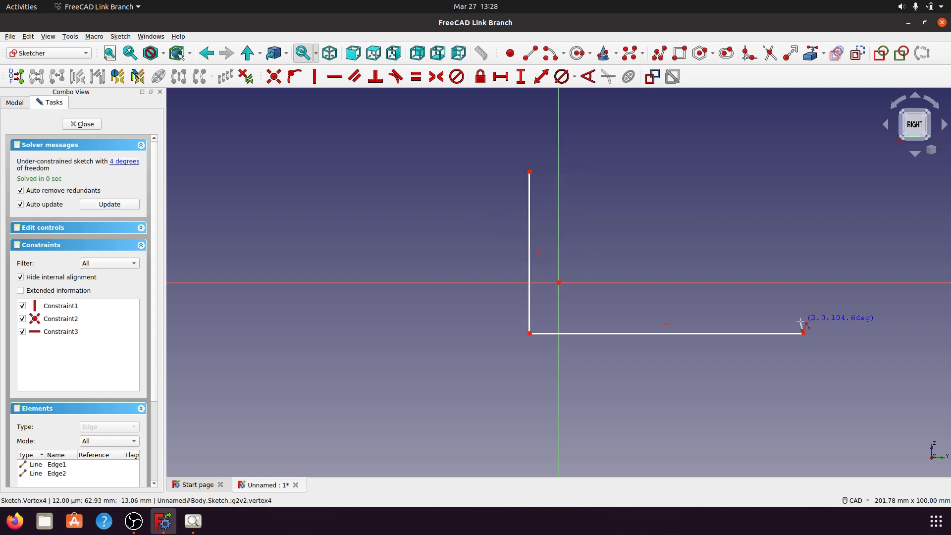
click(803, 252)
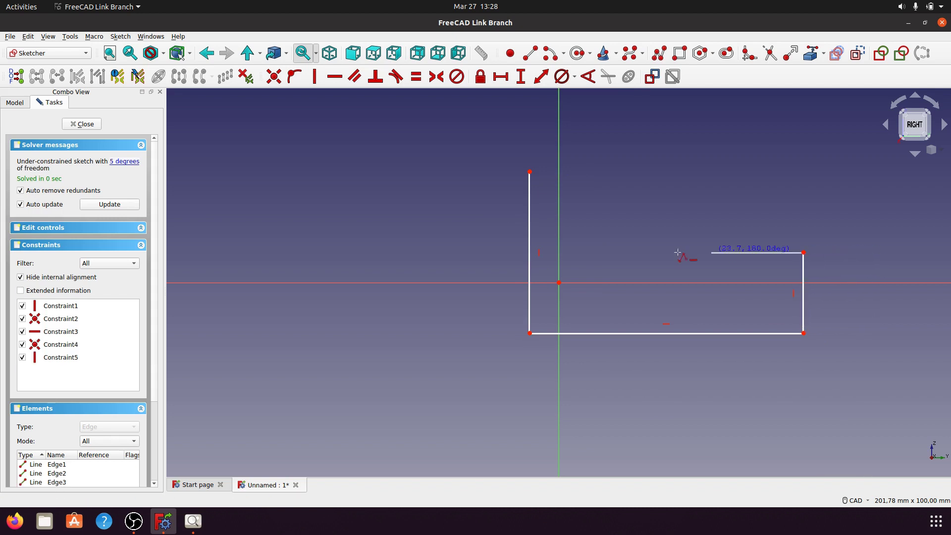
click(586, 253)
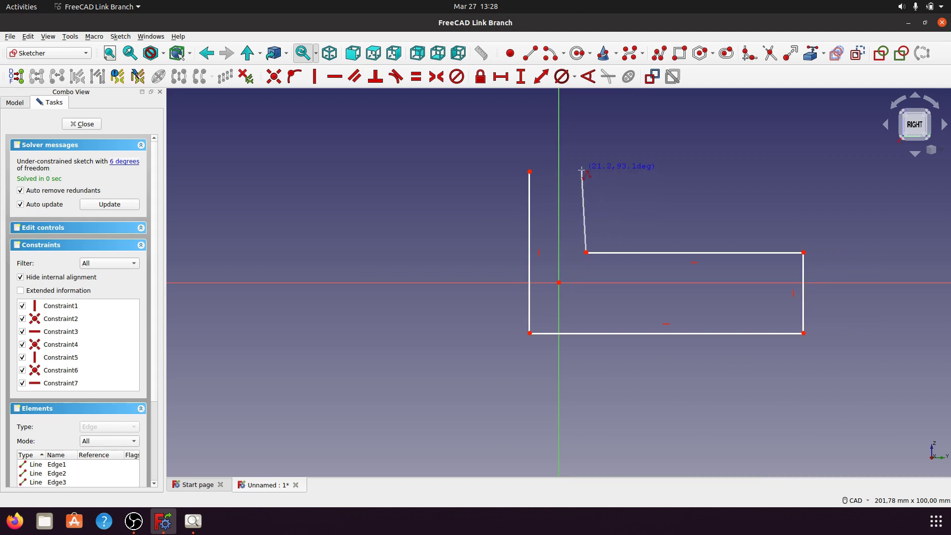
click(582, 170)
click(530, 171)
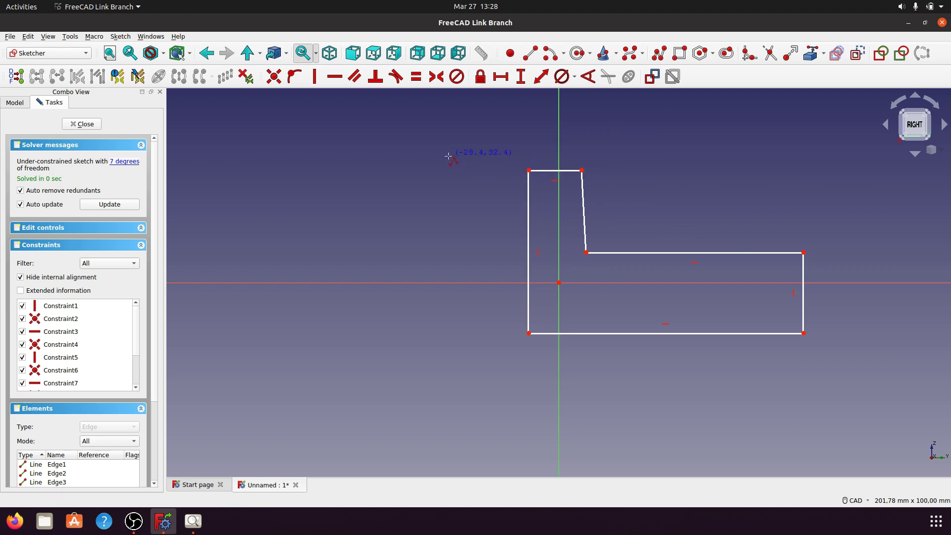
click(585, 220)
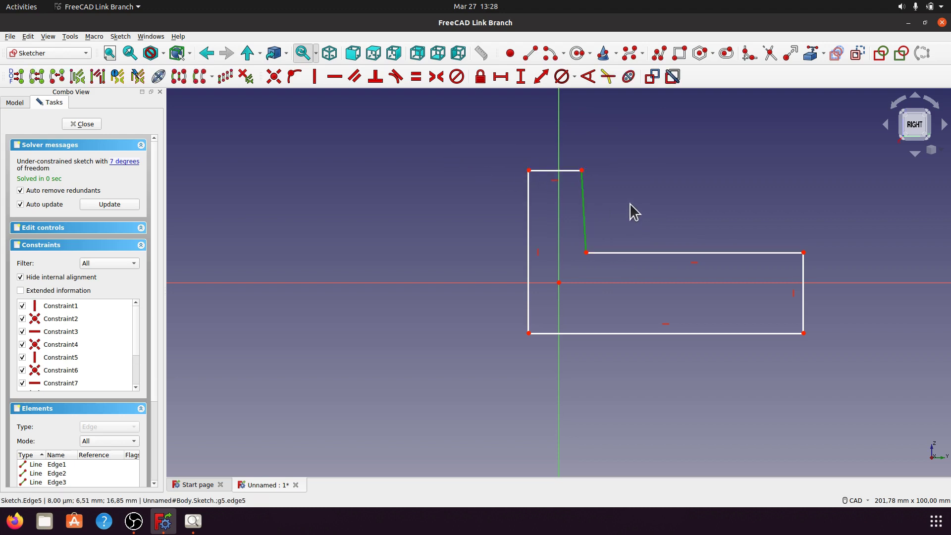
click(315, 80)
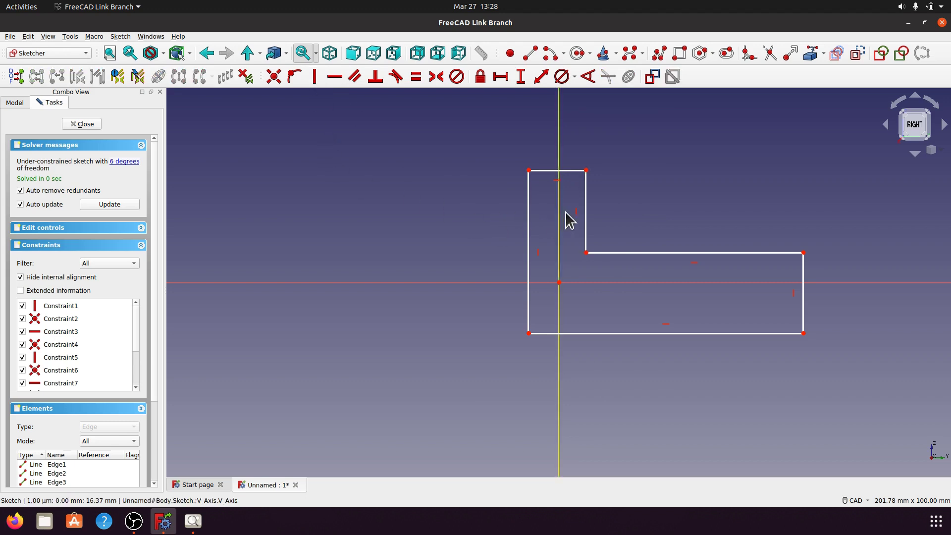
Make the top edge's endpoints symmetric about the vertical axis and the short right edge's endpoints symmetric about the horizontal axis.
click(527, 172)
click(586, 170)
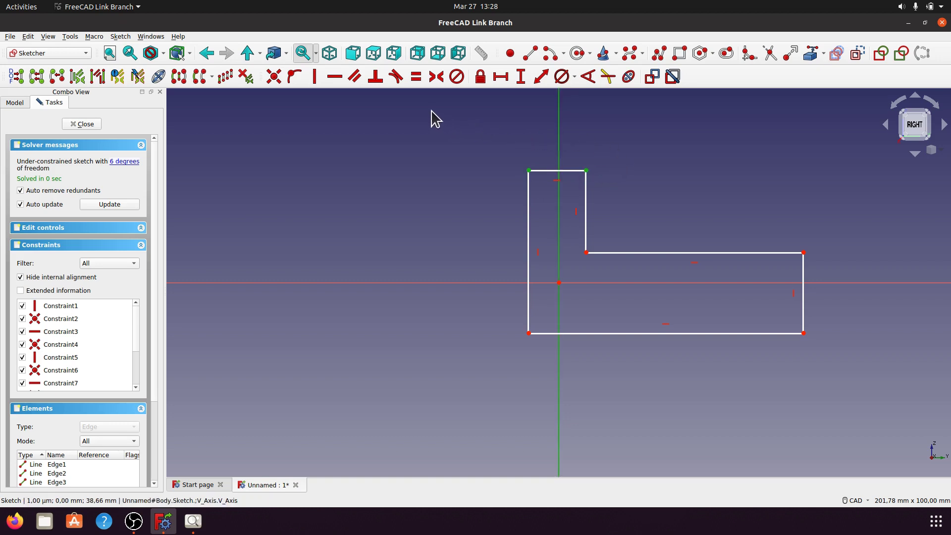
click(436, 76)
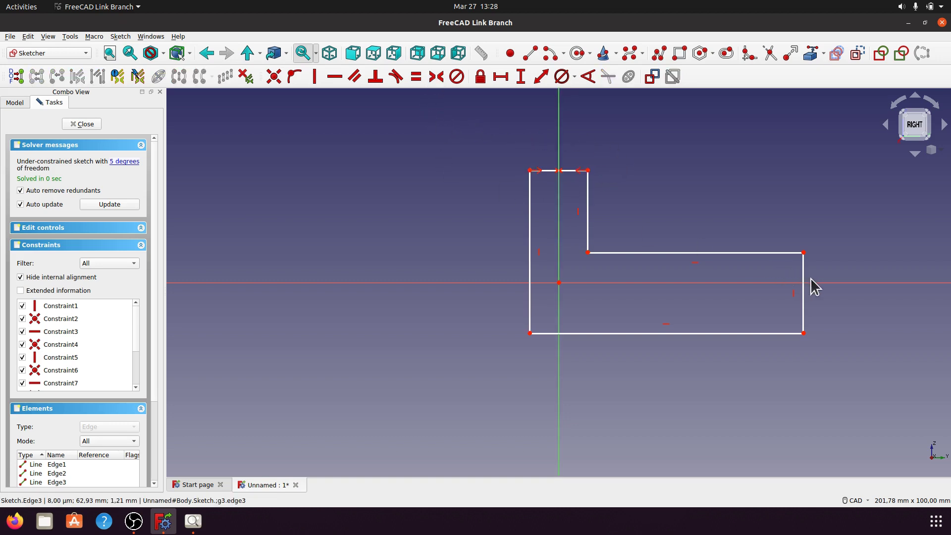
click(803, 254)
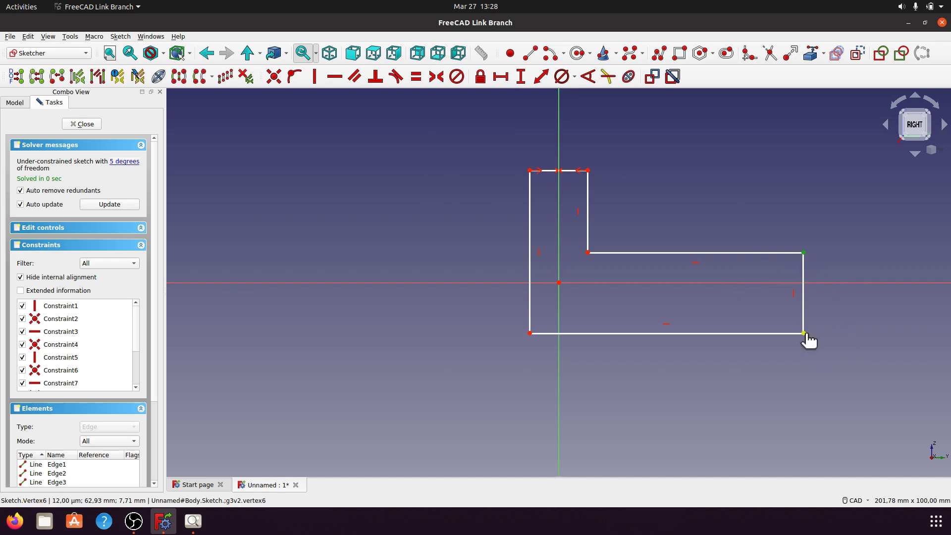
click(804, 333)
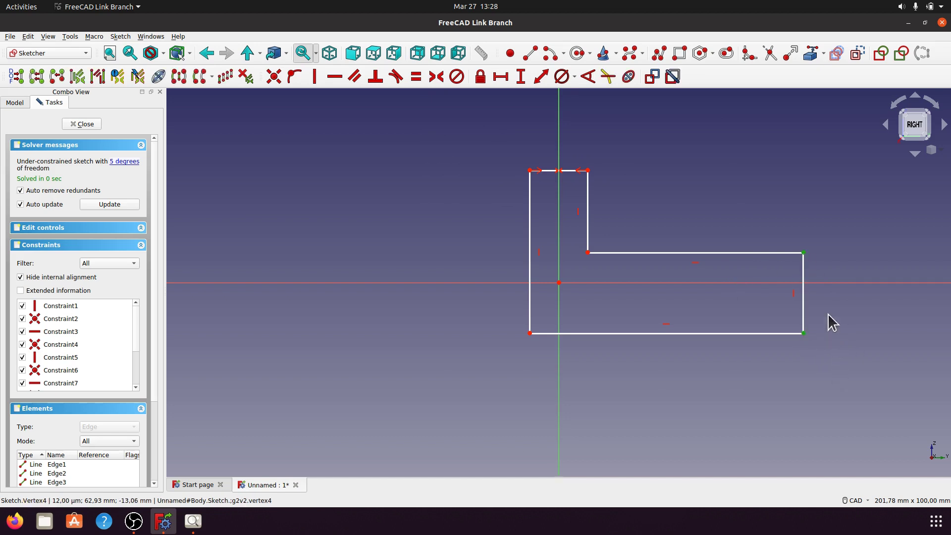
click(826, 283)
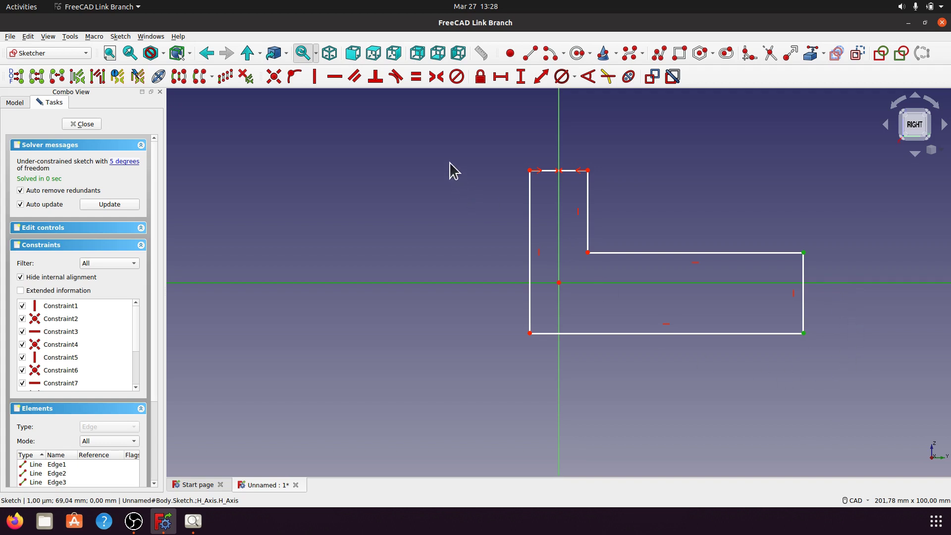
click(437, 76)
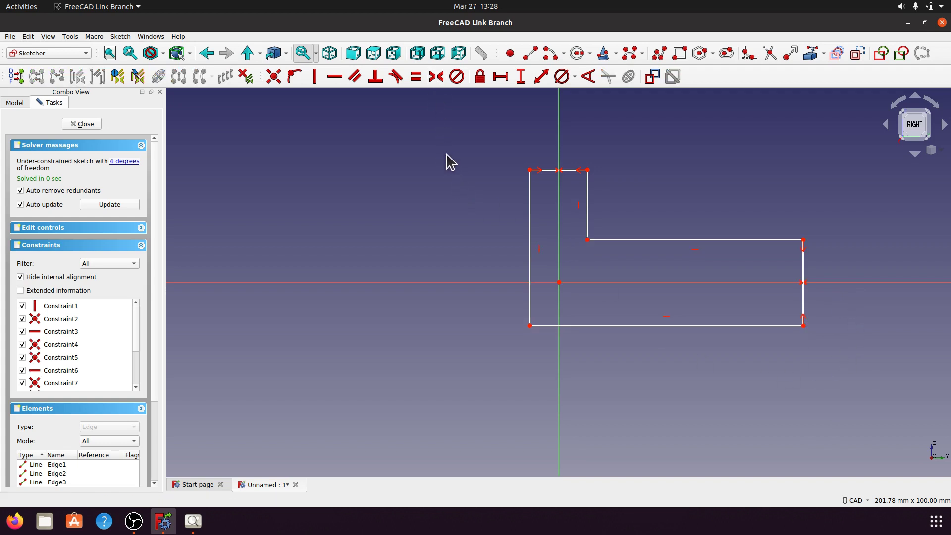
Constrain the horizontal length of the L profile's top edge to 36 mm.
click(570, 171)
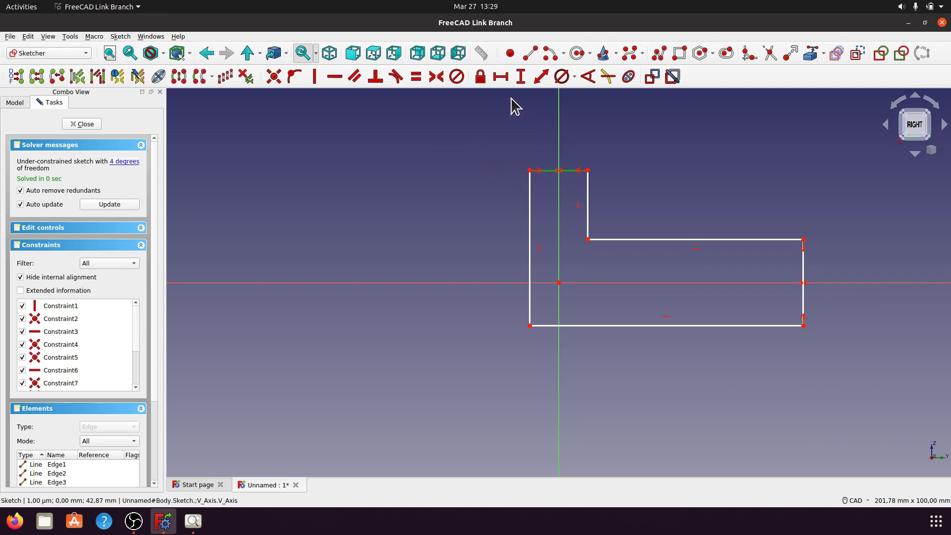
click(501, 76)
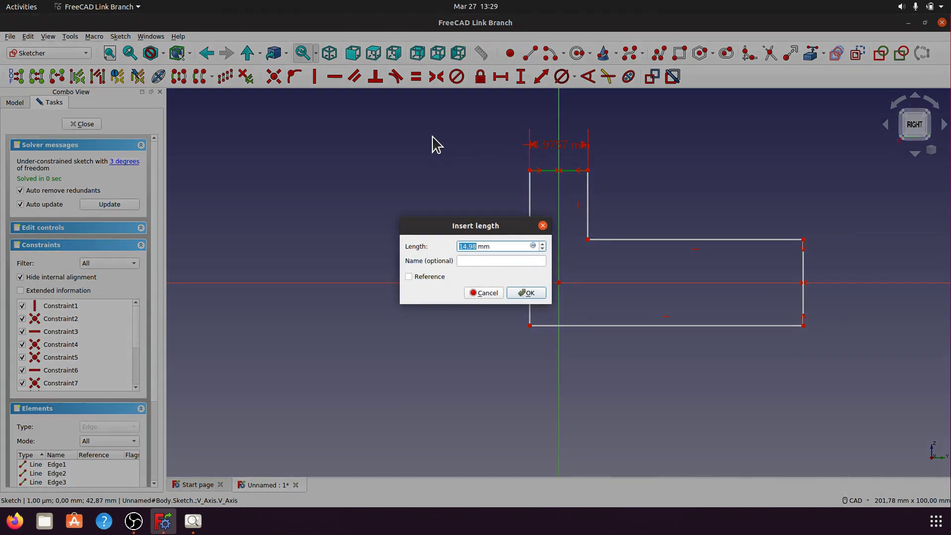
text(36)
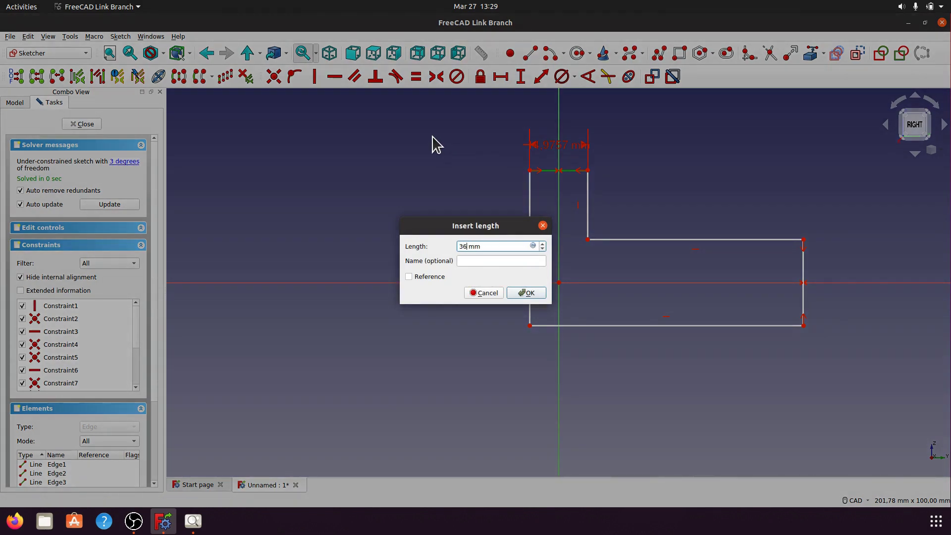
click(532, 290)
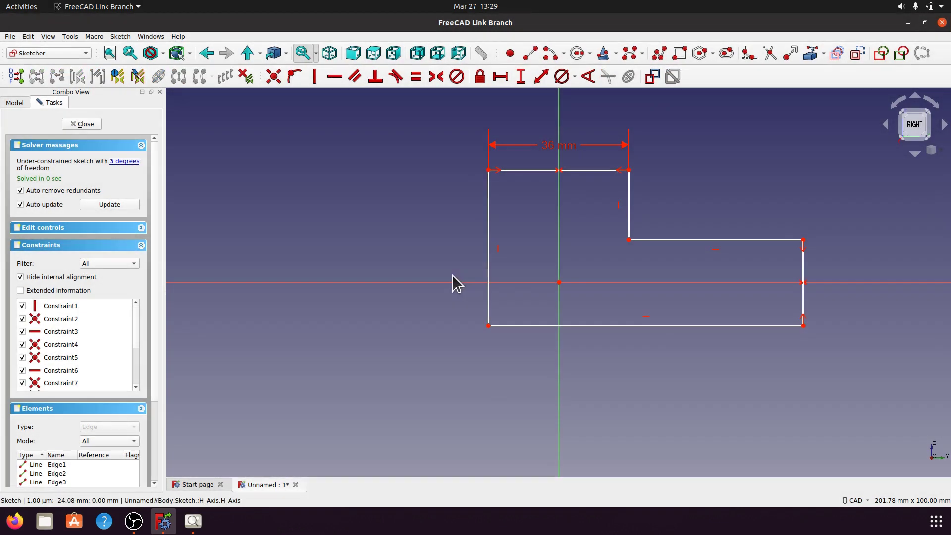
Constrain the vertical length of the L profile's long left edge to 90 mm.
click(488, 225)
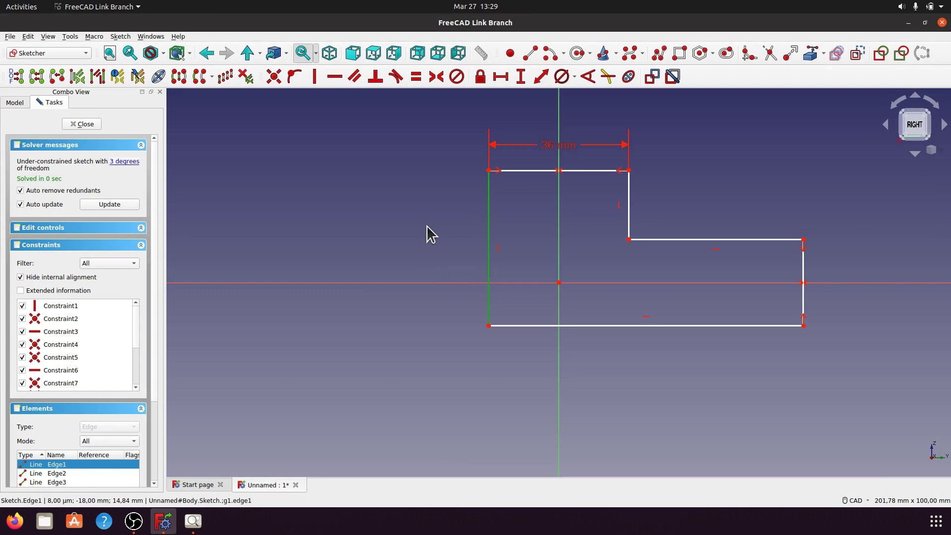
click(521, 77)
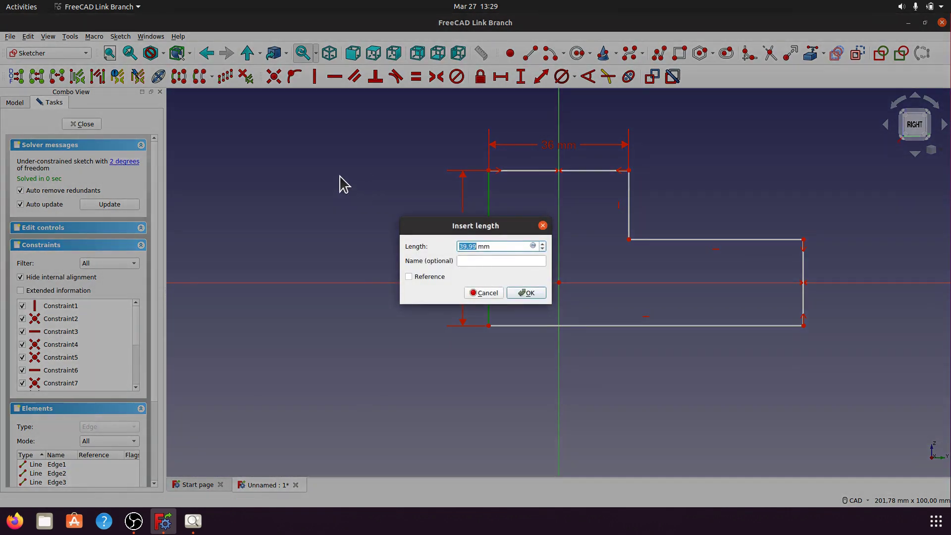
text(90)
click(527, 293)
Constrain the vertical length of the right end edge of the L profile's foot to 25 mm.
scroll(371, 274, down, 2)
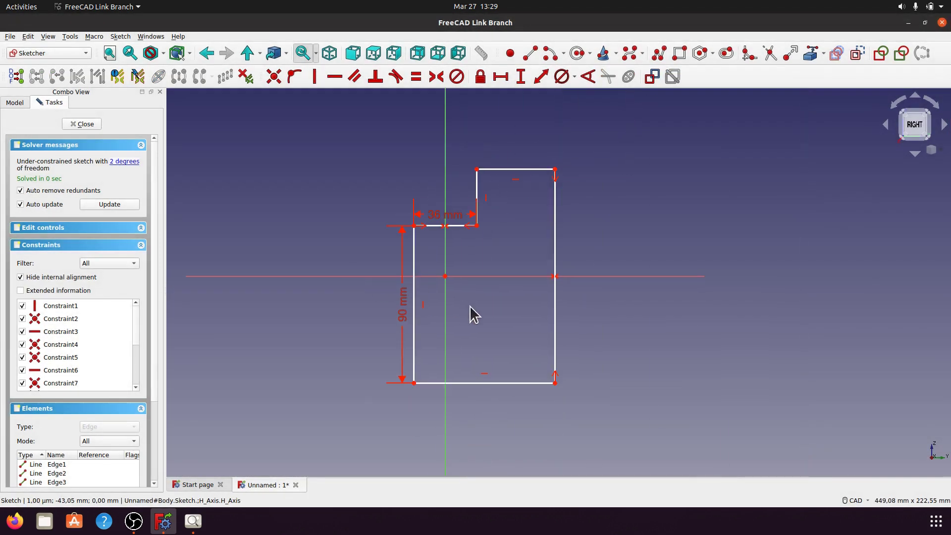
scroll(470, 314, up, 1)
click(575, 318)
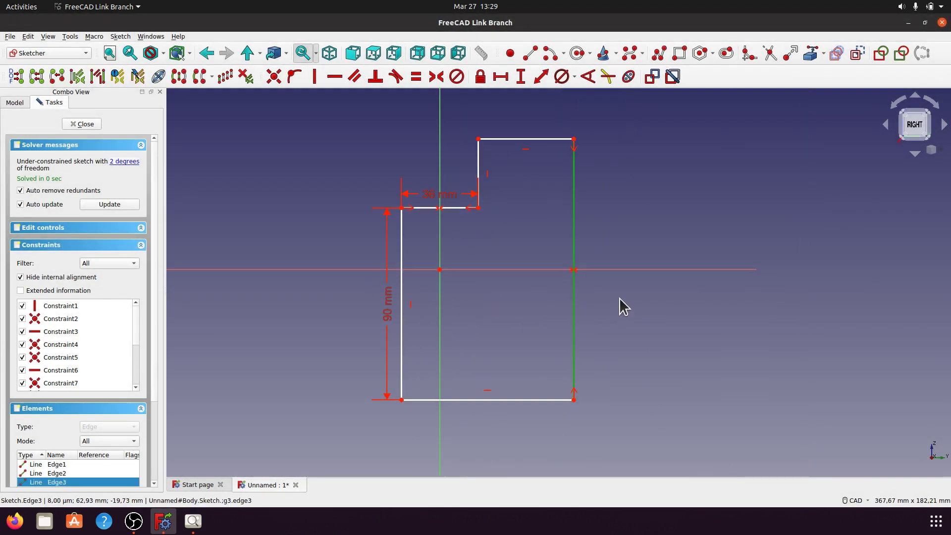
click(521, 76)
text(2)
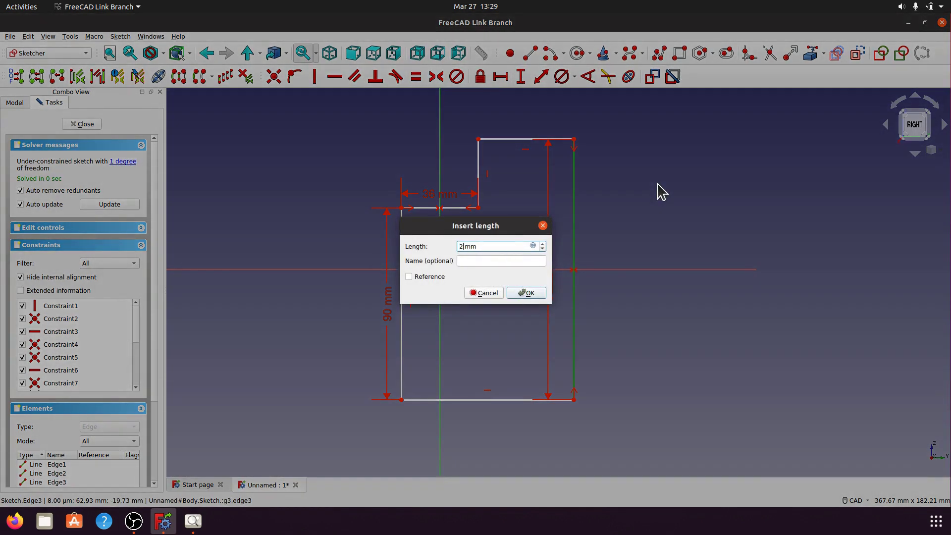
text(5)
key(Return)
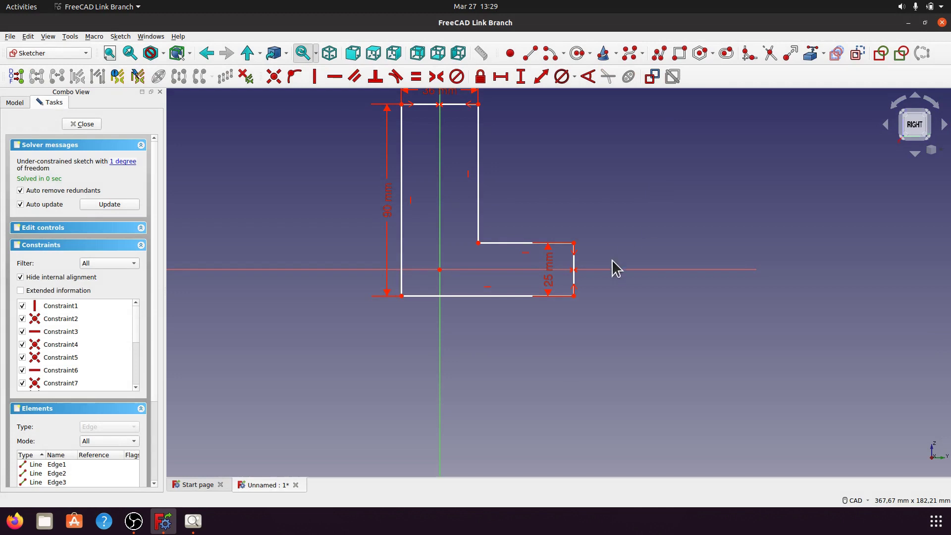
scroll(564, 381, down, 2)
scroll(512, 319, up, 2)
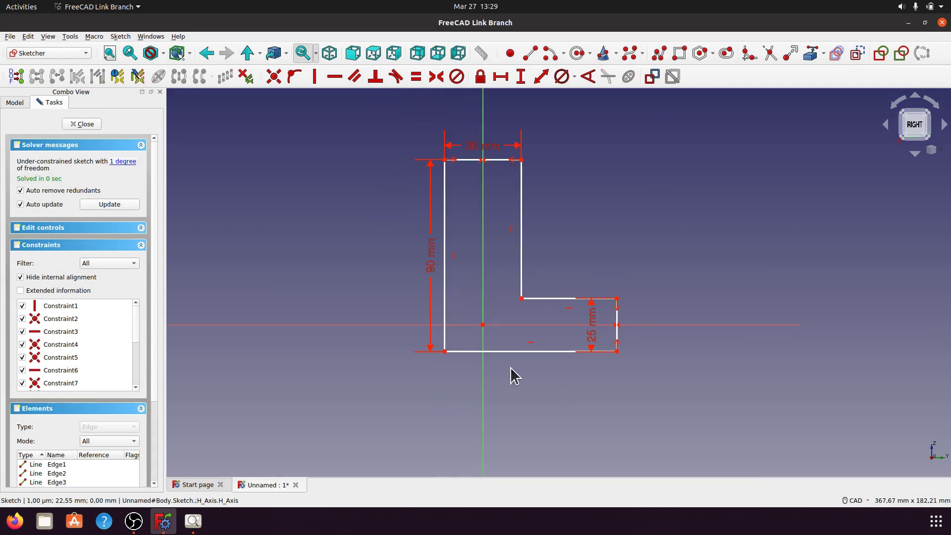
Constrain the horizontal length of the L profile's bottom edge to 145 mm.
drag(432, 274, 418, 274)
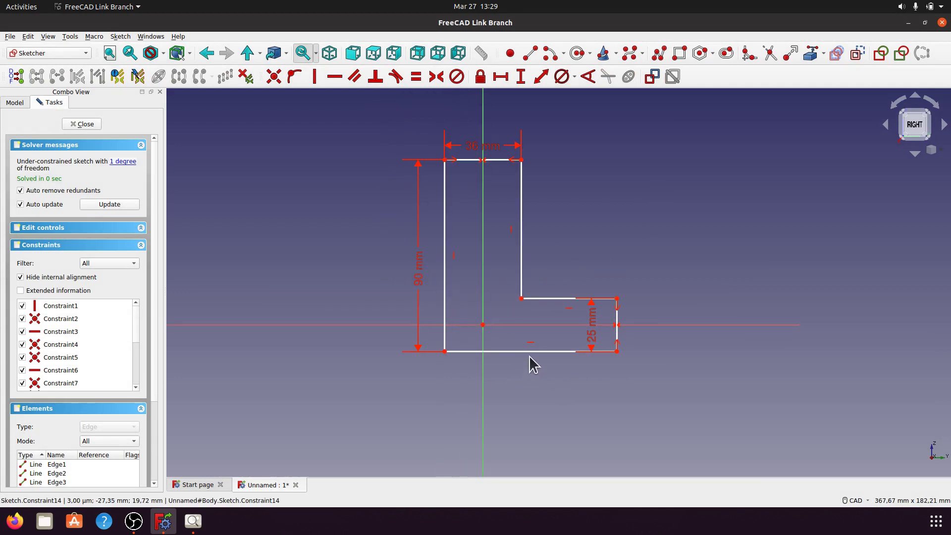
click(530, 353)
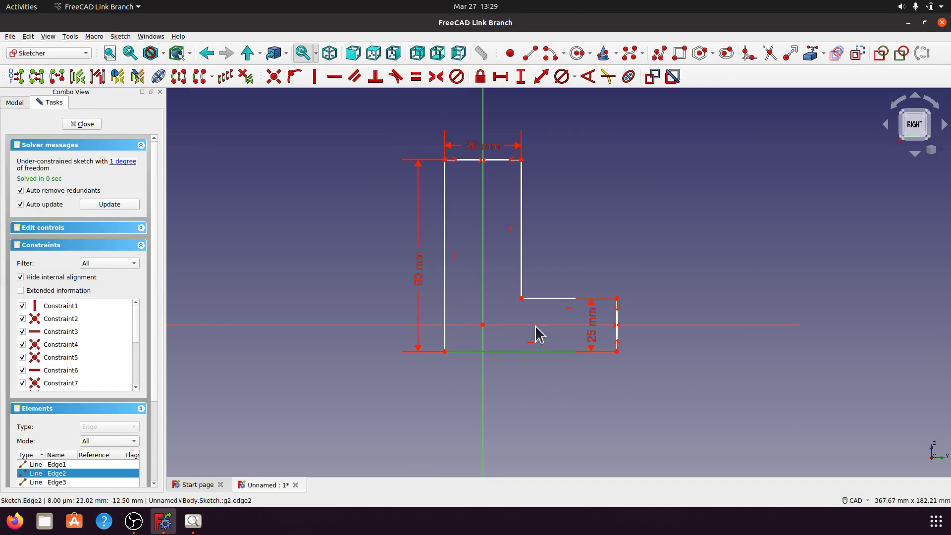
click(501, 76)
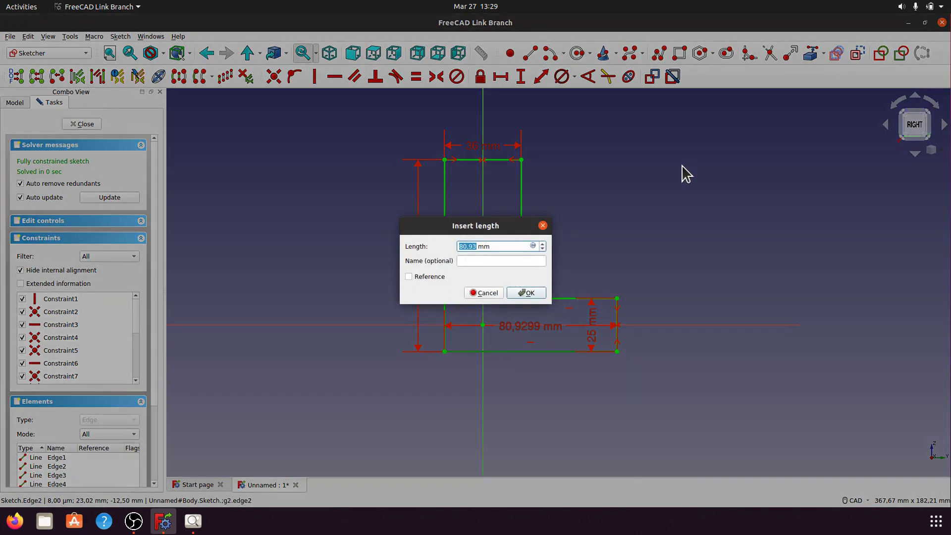
text(145)
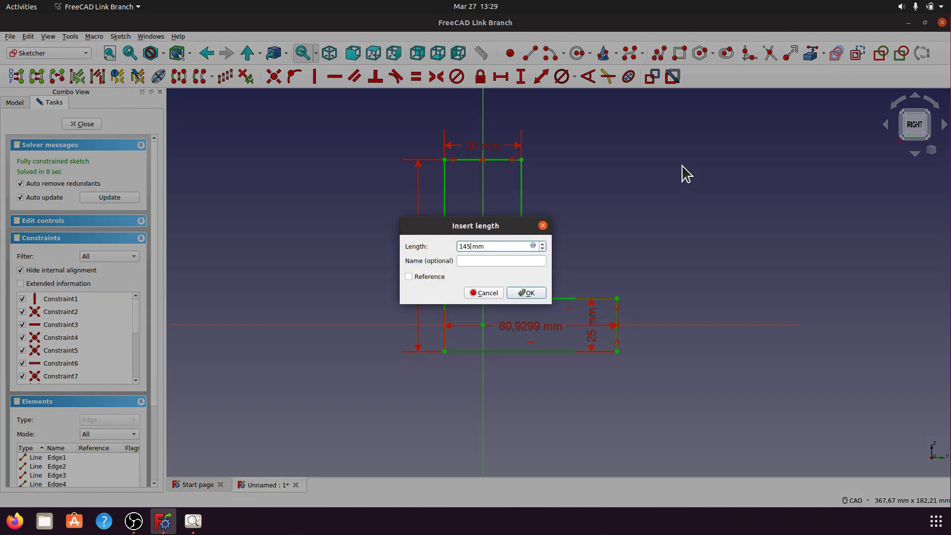
click(518, 293)
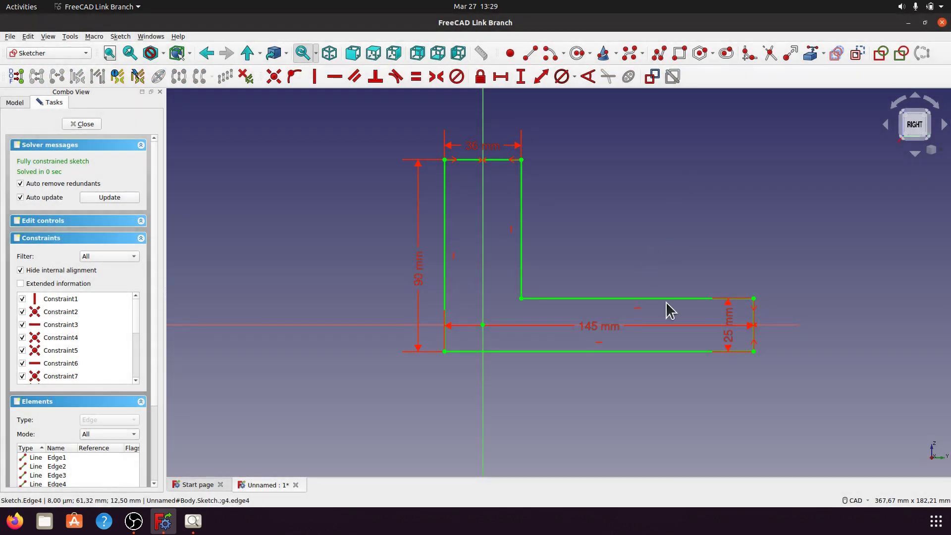
Reposition the 25 mm, 145 mm and 90 mm dimensions farther outside the L profile so they are easy to read.
drag(725, 341, 798, 393)
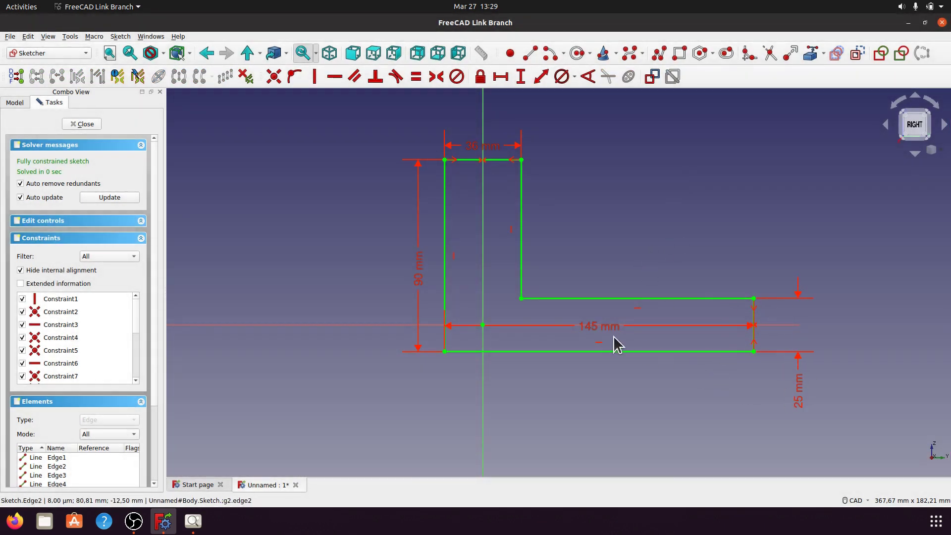
mouse_move(601, 331)
mouse_down()
mouse_move(601, 412)
mouse_move(600, 401)
mouse_up()
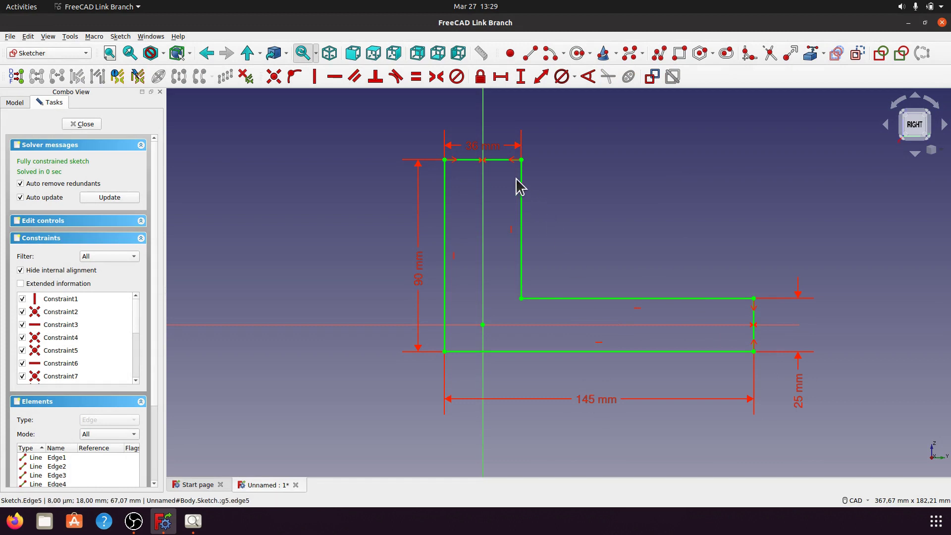
drag(419, 269, 403, 270)
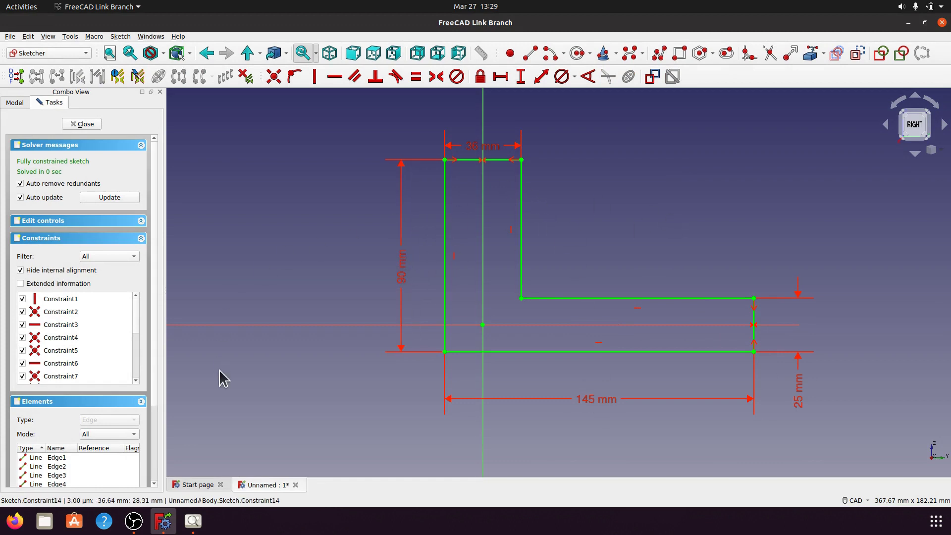
Check the a013.jpeg drawing and sketch a three-sided rectangular notch into the profile's long left edge with the Polyline tool.
click(193, 521)
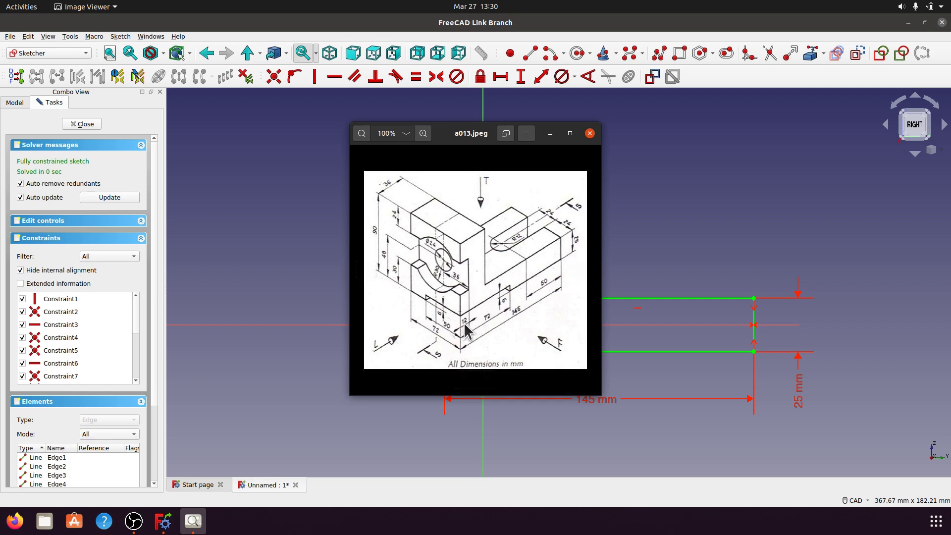
click(550, 135)
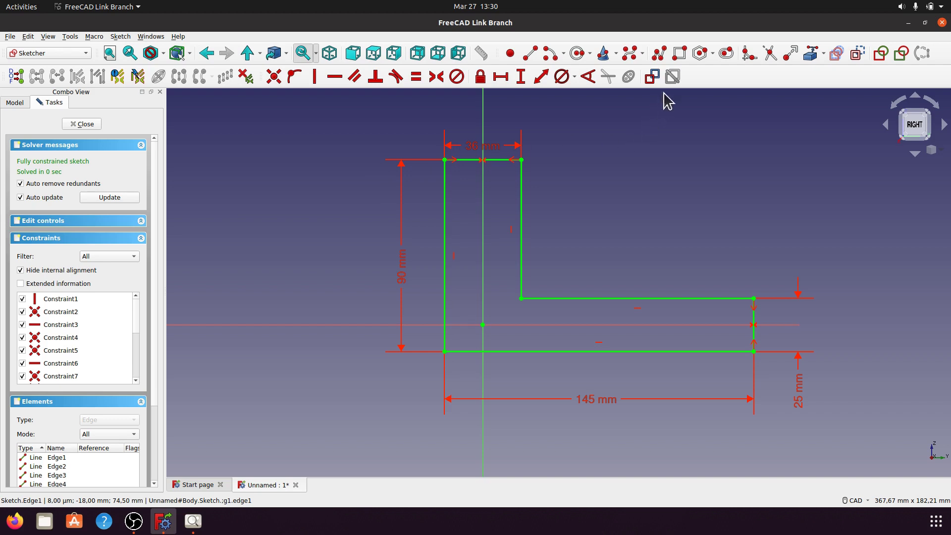
click(534, 57)
click(444, 207)
click(468, 207)
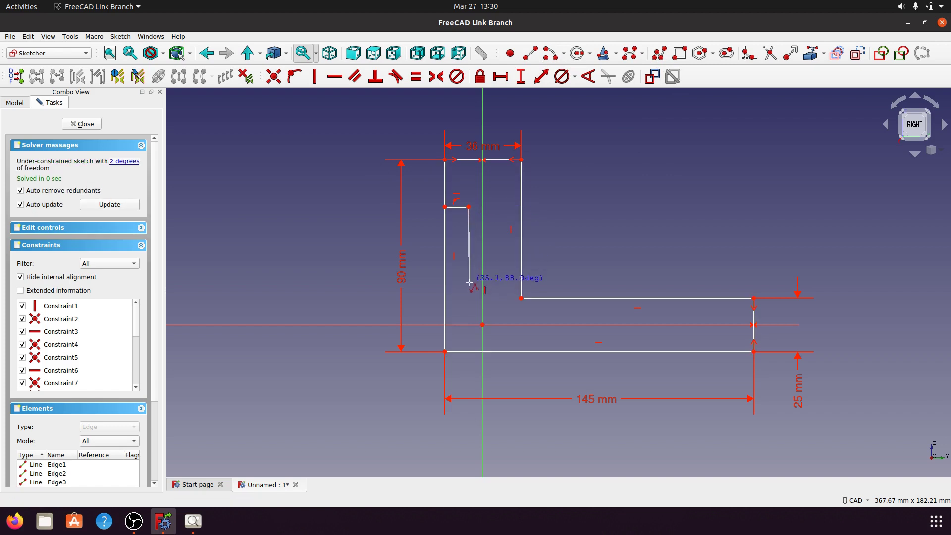
click(468, 308)
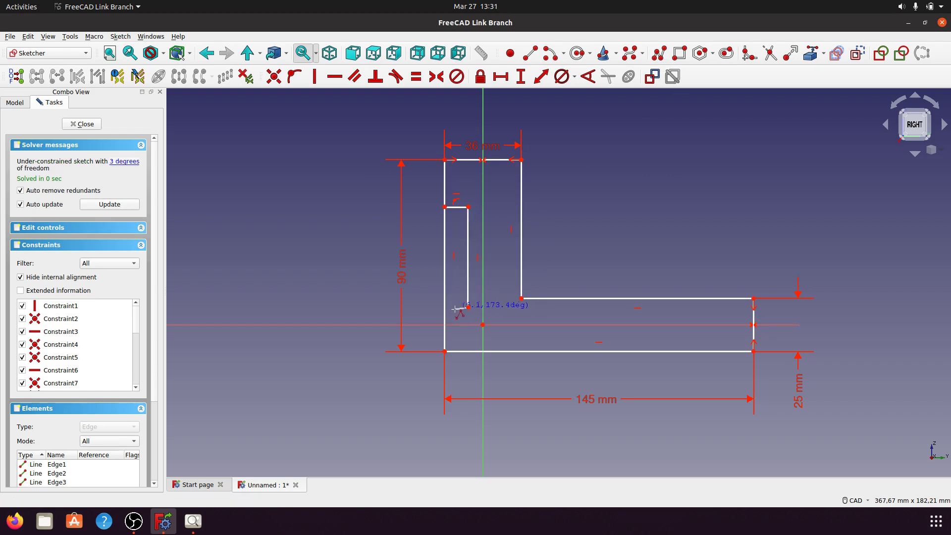
click(445, 307)
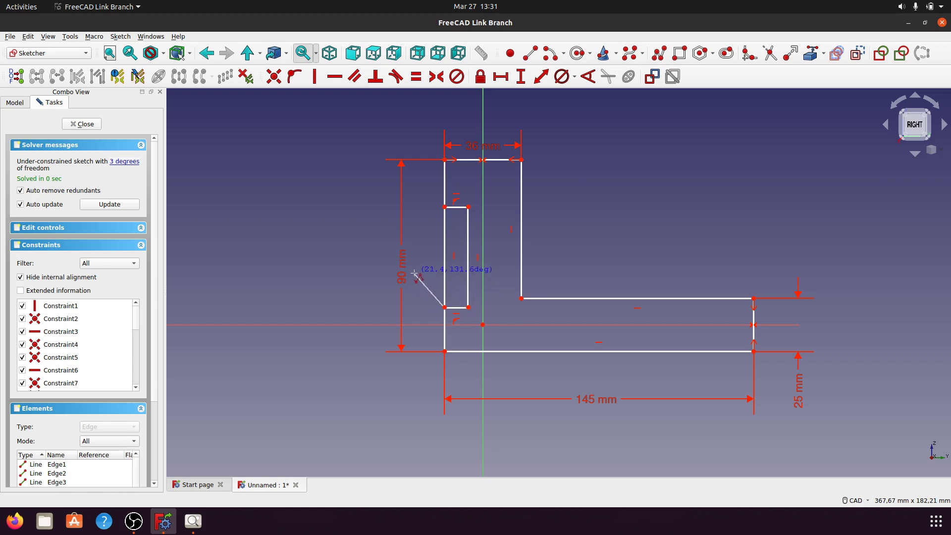
right_click(424, 232)
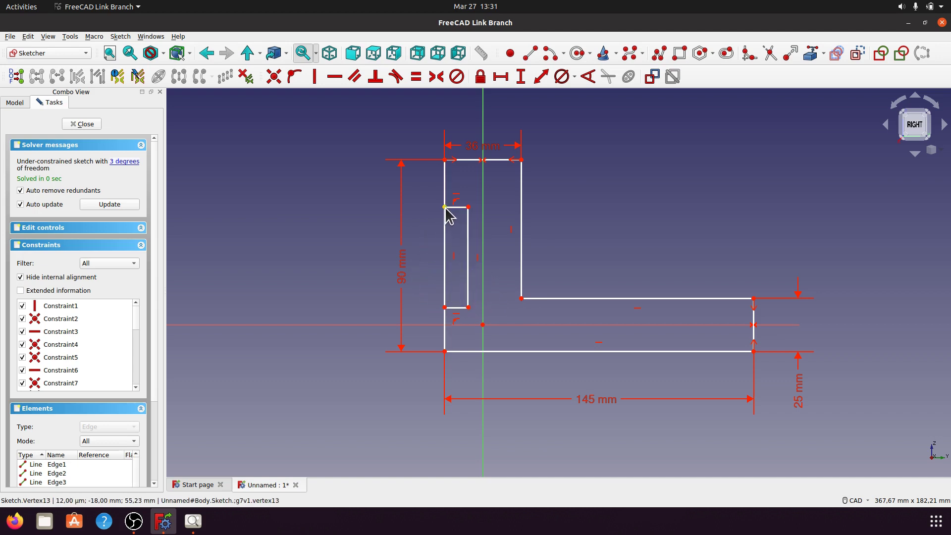
Constrain the distance from the notch's upper-left corner to the profile's top edge to 24 mm.
click(445, 207)
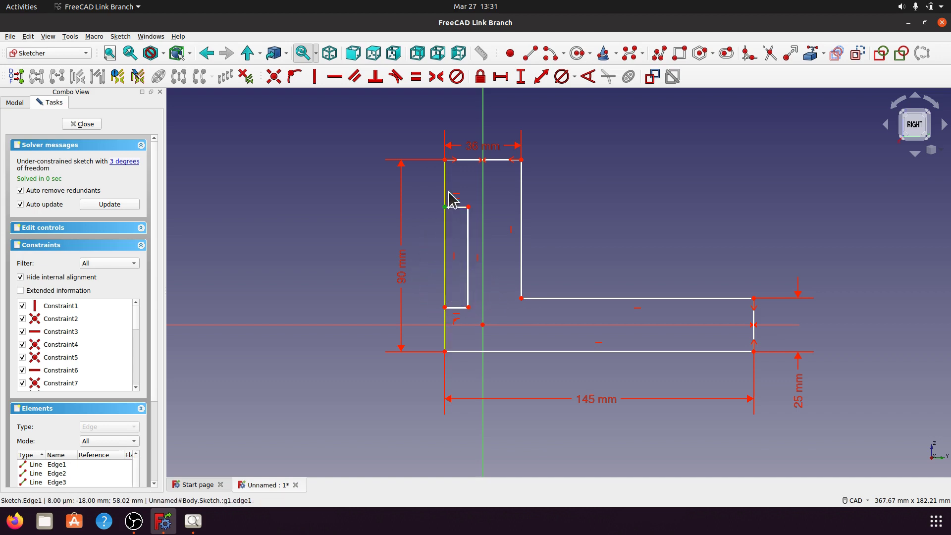
click(476, 159)
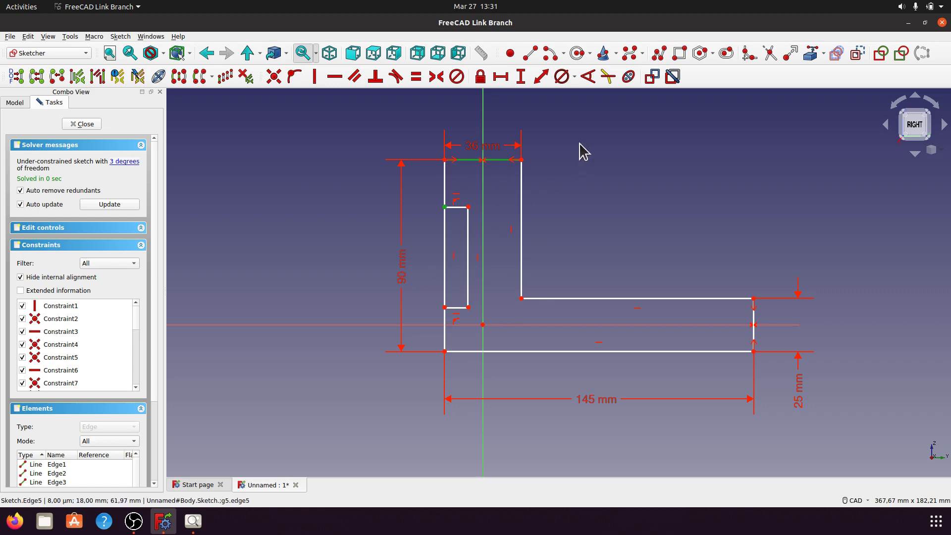
click(521, 77)
click(561, 282)
click(542, 77)
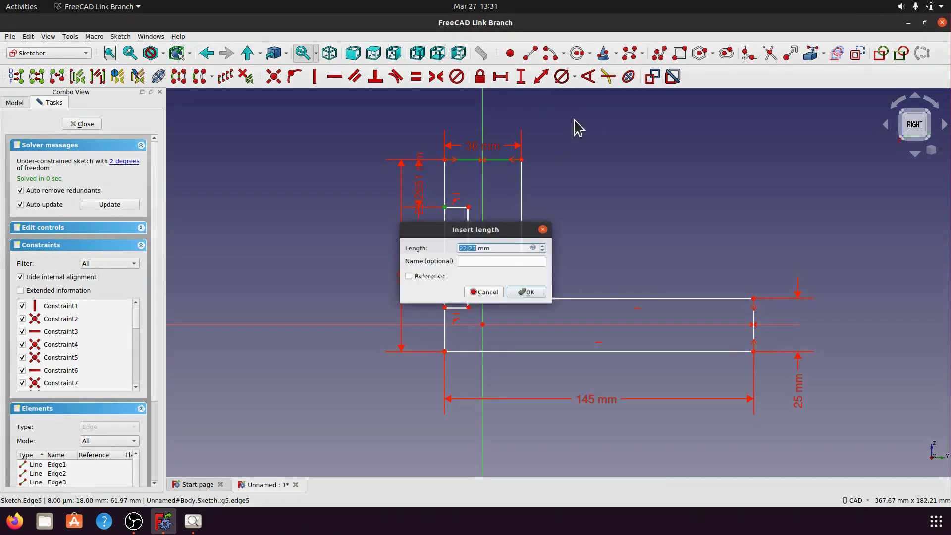
text(24)
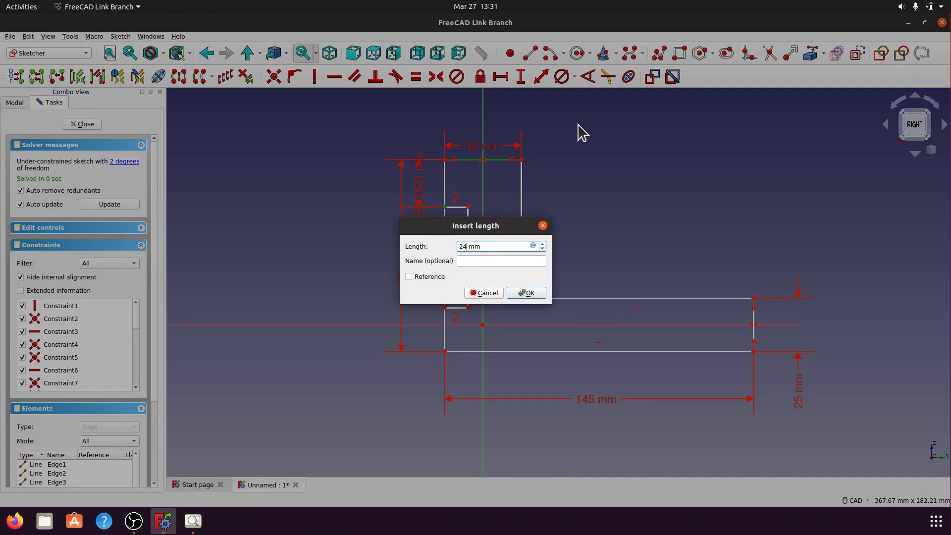
click(529, 297)
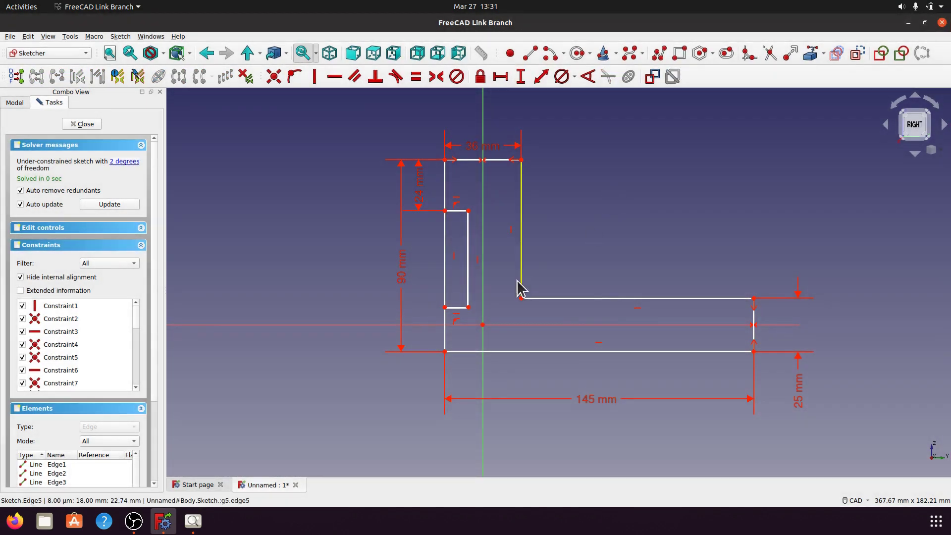
Trim the left edge across the notch opening and constrain the notch's inner vertical edge to 36 mm, placing its dimension inside the profile.
click(770, 53)
click(443, 272)
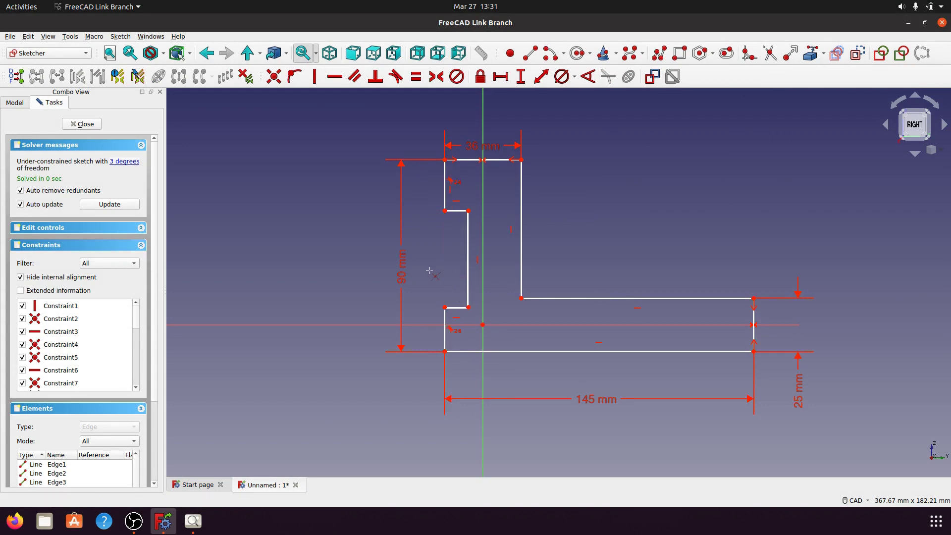
click(470, 270)
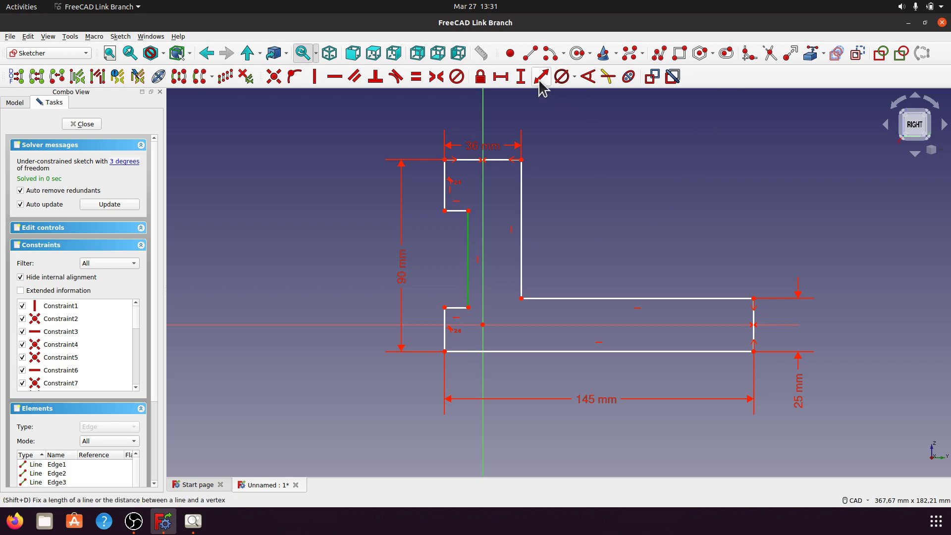
click(522, 76)
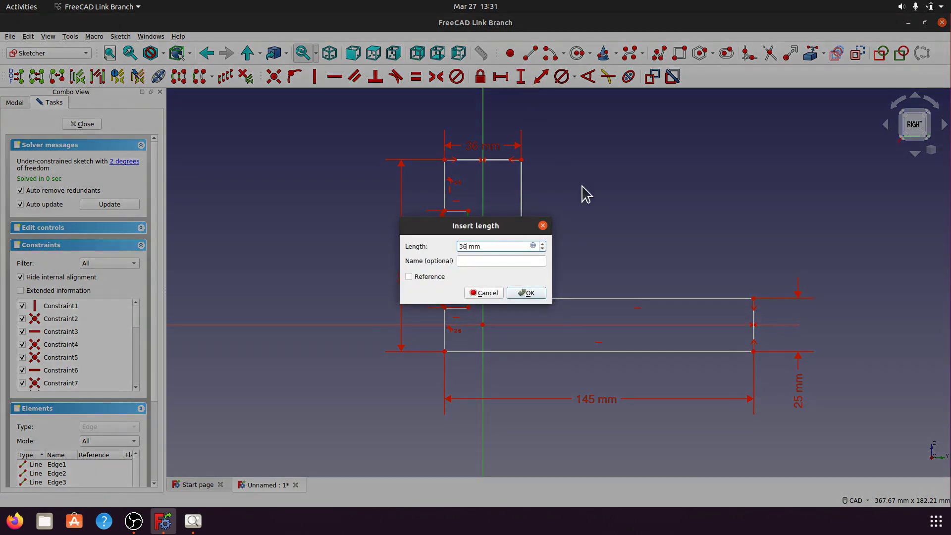
click(529, 293)
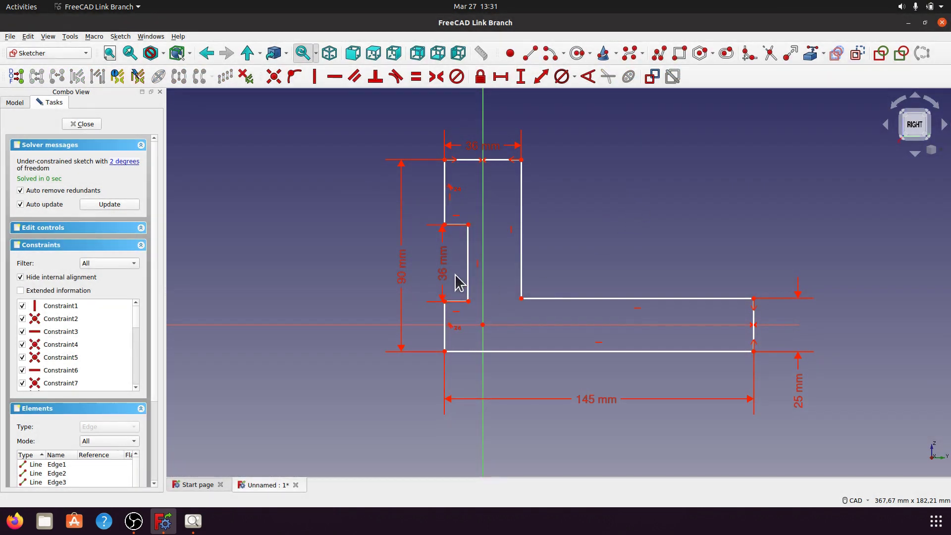
drag(448, 270, 499, 265)
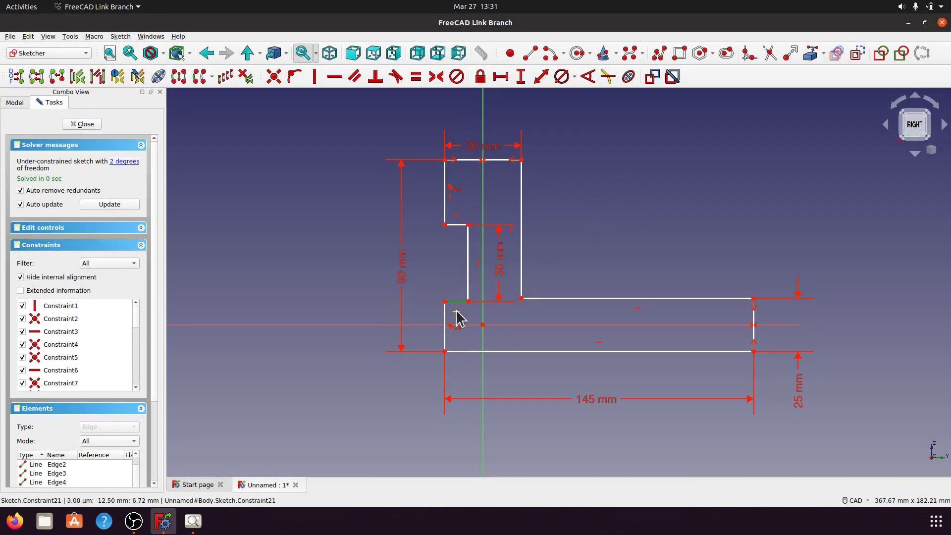
Constrain the notch's lower horizontal edge to 12 mm and place its dimension below the notch.
click(501, 76)
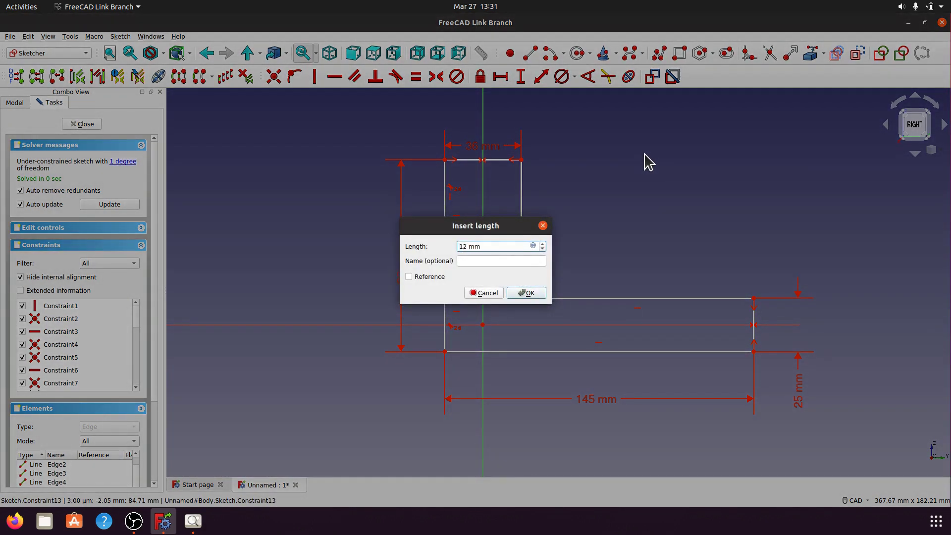
click(528, 292)
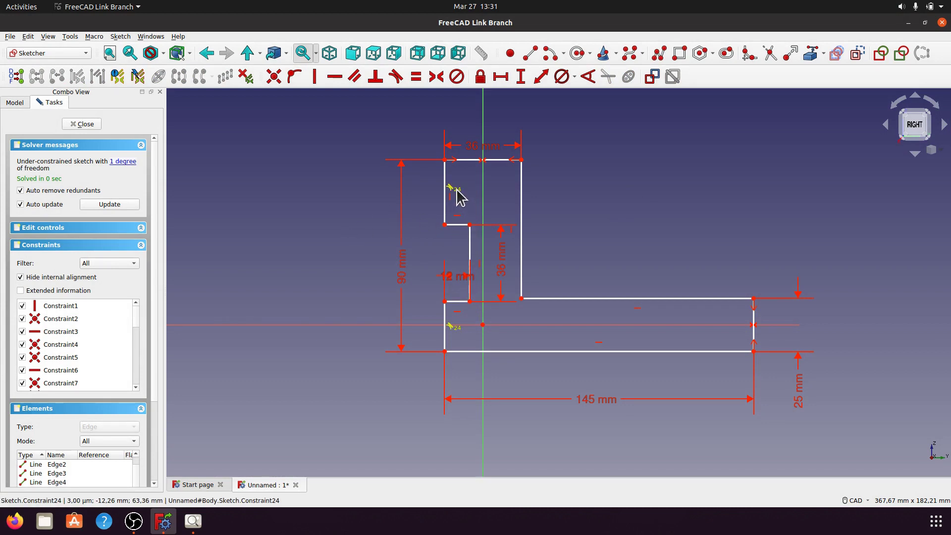
mouse_move(462, 280)
mouse_down()
mouse_move(433, 355)
mouse_move(416, 335)
mouse_up()
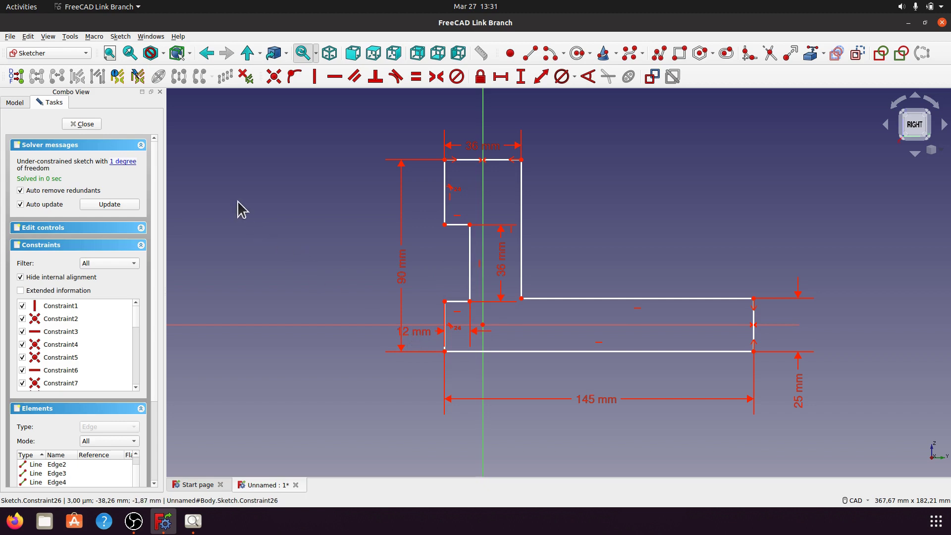
Constrain the distance between the notch's upper edge and the profile's top-left corner to 24 mm.
click(456, 225)
click(444, 159)
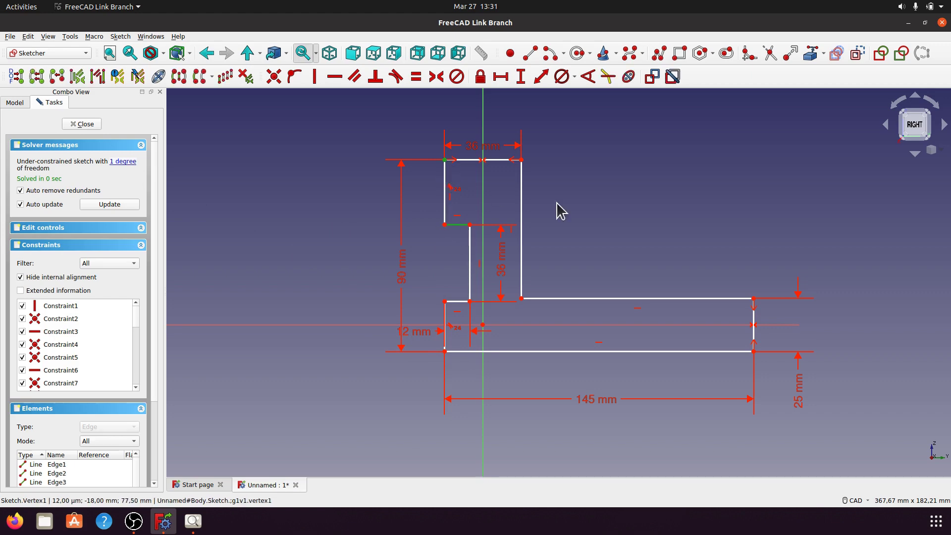
click(542, 77)
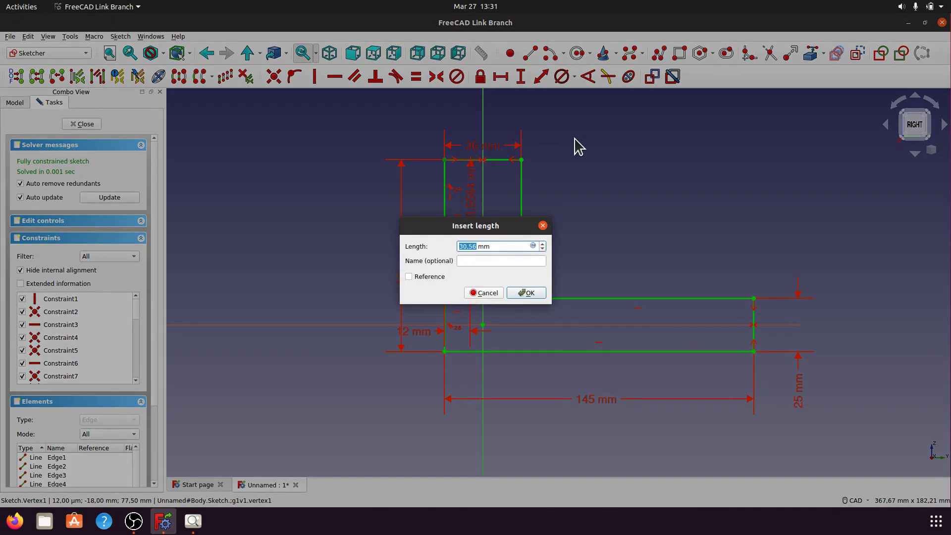
text(24)
click(545, 295)
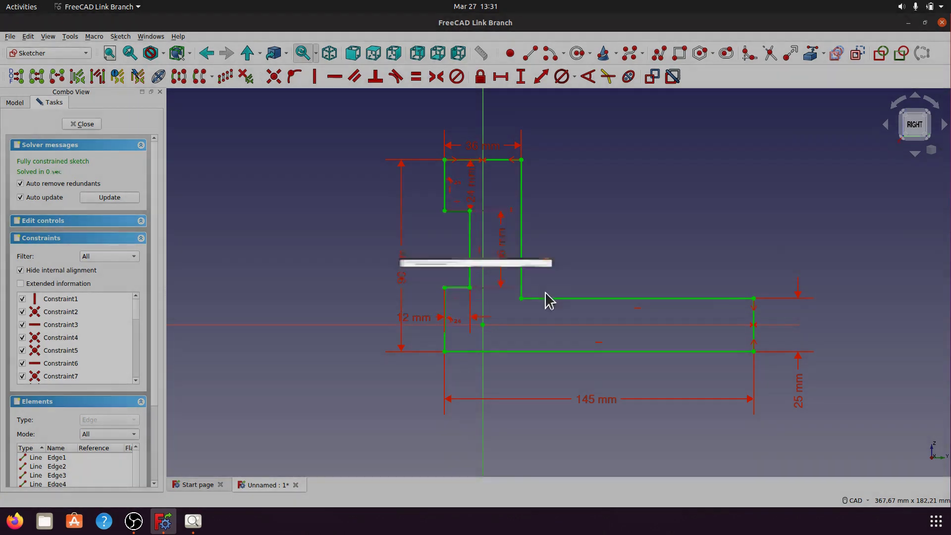
Spread out the 90 mm, 12 mm and 24 mm dimensions beside the profile and bring the 145 mm dimension closer to the bottom edge.
drag(403, 272, 348, 259)
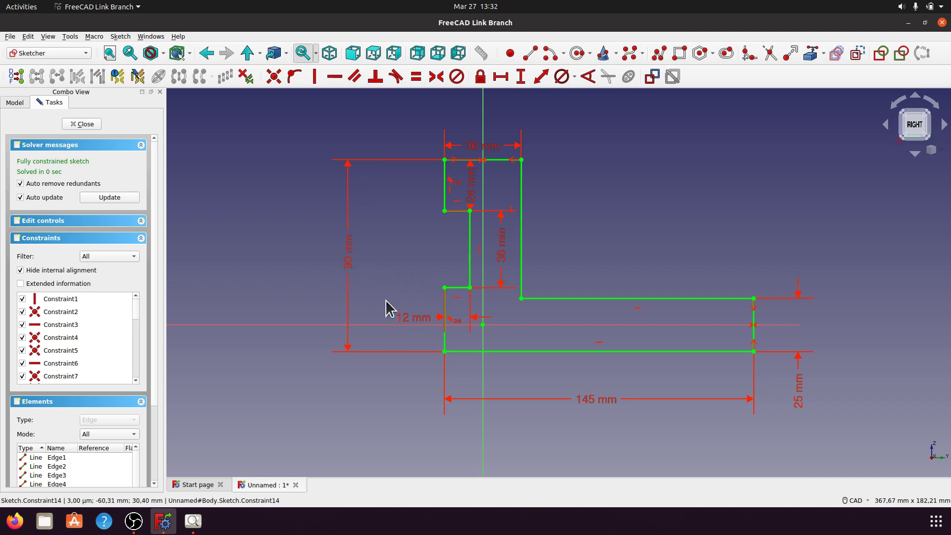
drag(422, 321, 402, 262)
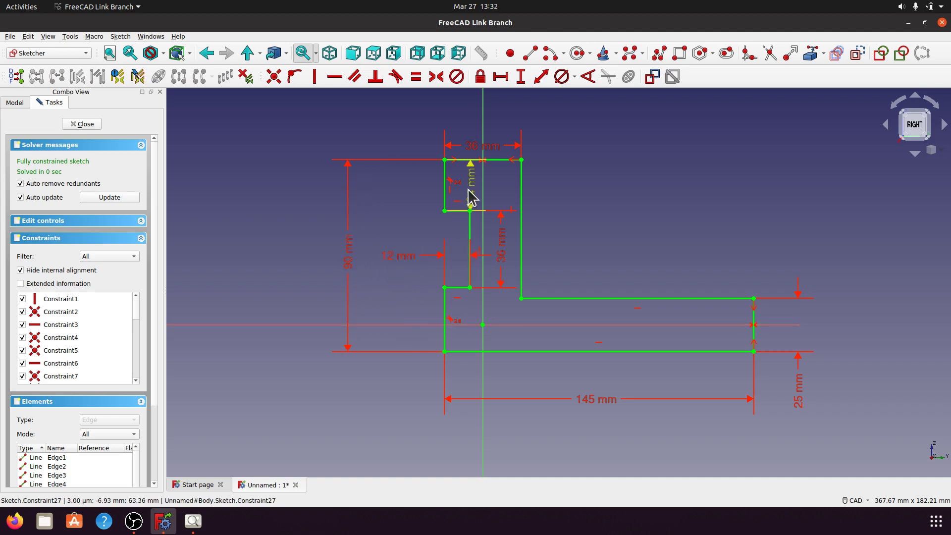
mouse_move(468, 201)
mouse_down()
mouse_move(399, 192)
mouse_move(397, 236)
mouse_move(396, 131)
mouse_up()
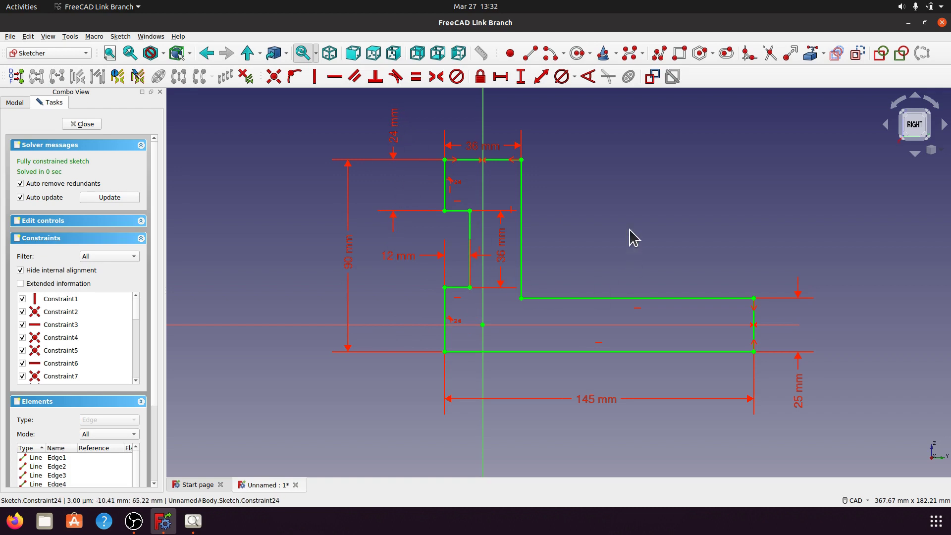
drag(598, 402, 601, 390)
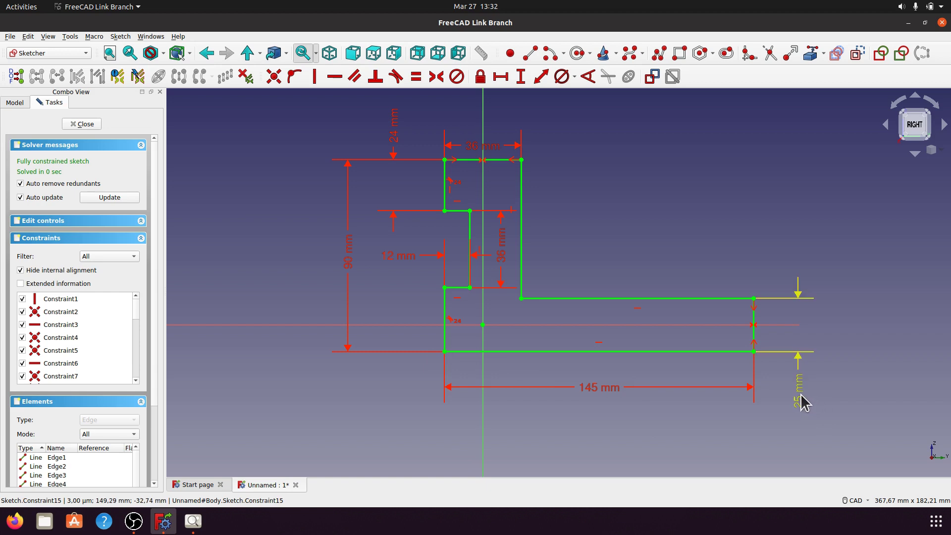
Check the profile against the a013.jpeg drawing, close the finished sketch and show it in isometric view.
click(193, 521)
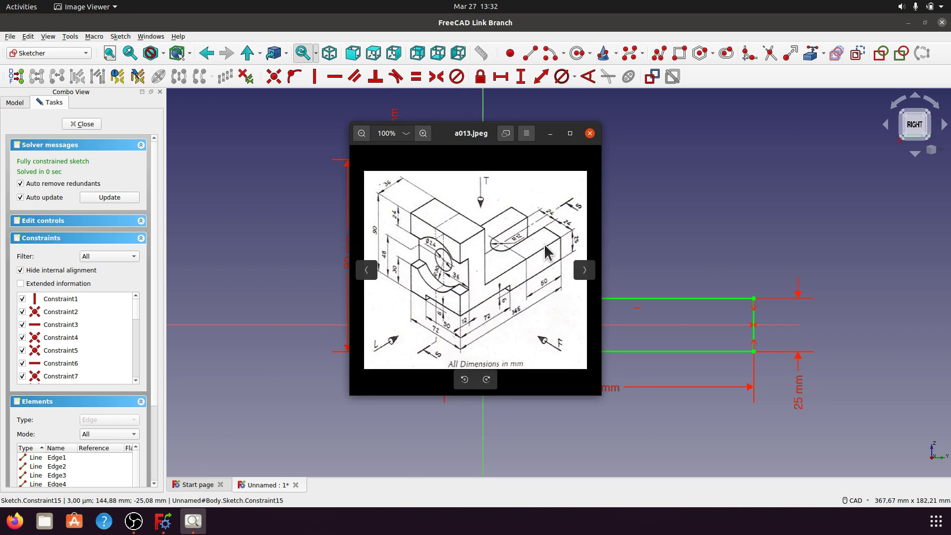
click(550, 134)
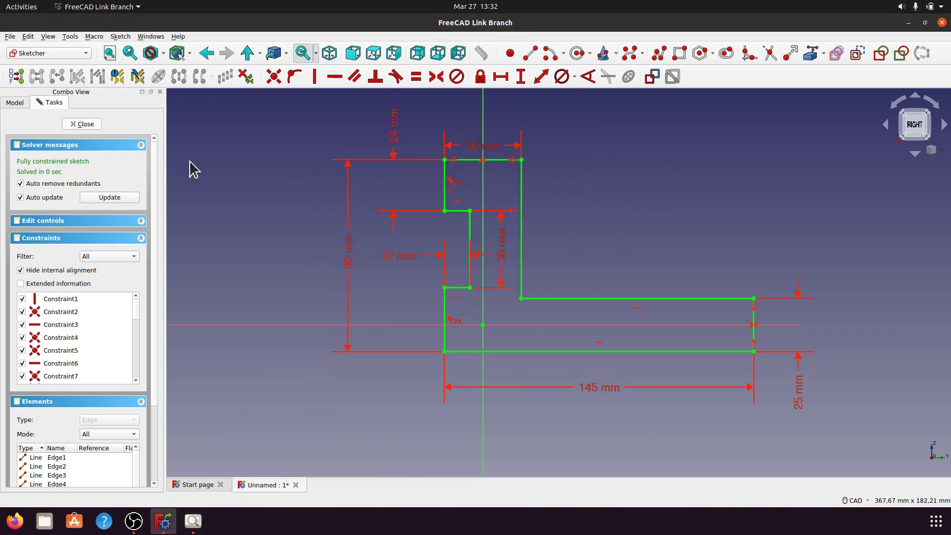
click(270, 183)
mouse_move(412, 239)
middle_down()
mouse_move(352, 331)
mouse_move(360, 352)
middle_up()
click(352, 331)
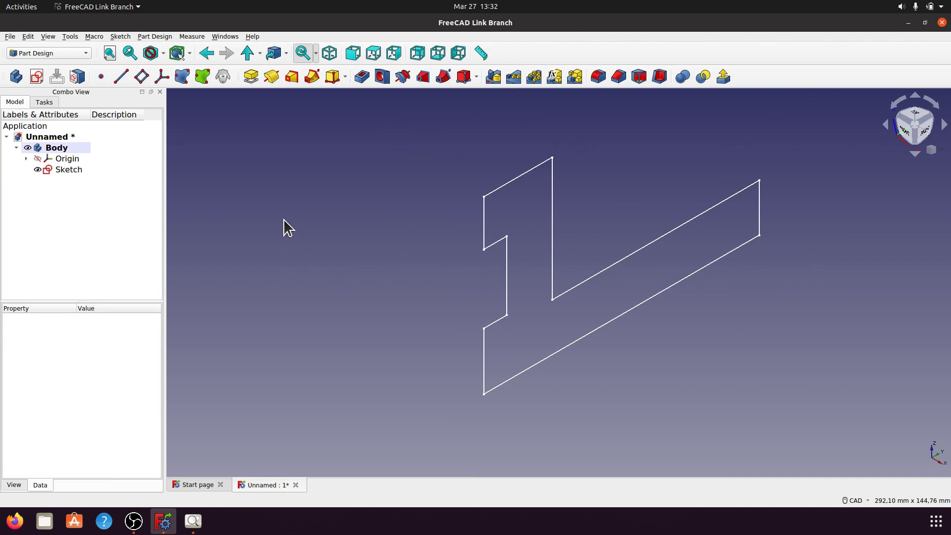
Pad the profile sketch to a length of 72 mm, symmetric to its plane, checking the width in the a013.jpeg drawing.
click(251, 76)
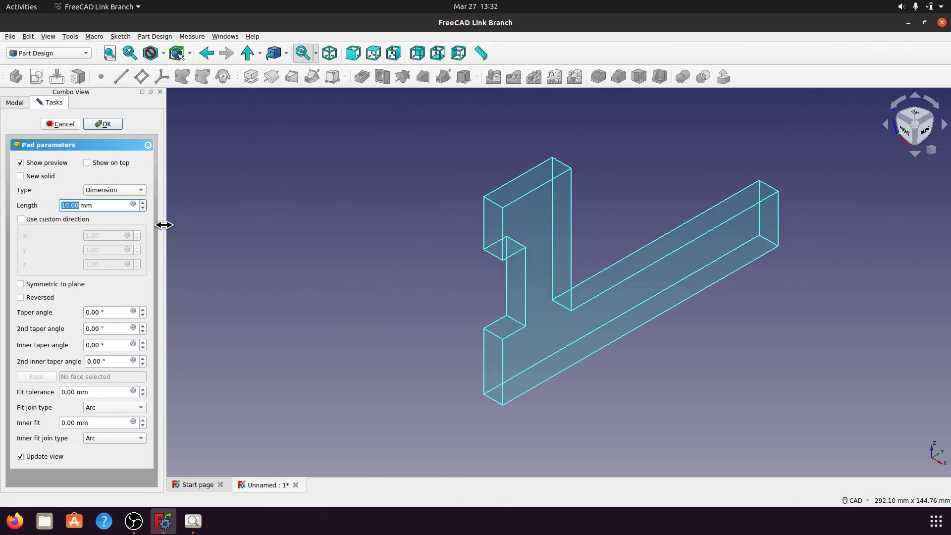
drag(164, 224, 213, 225)
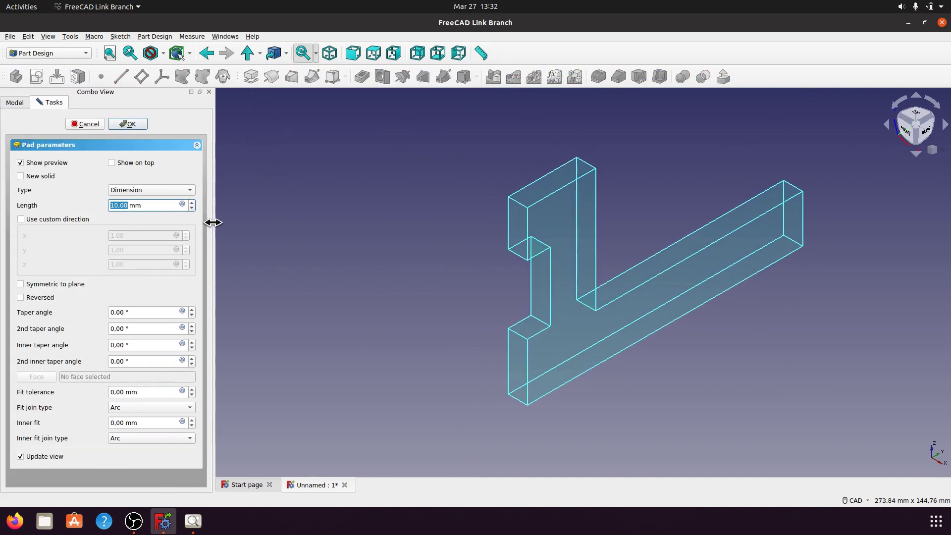
click(21, 284)
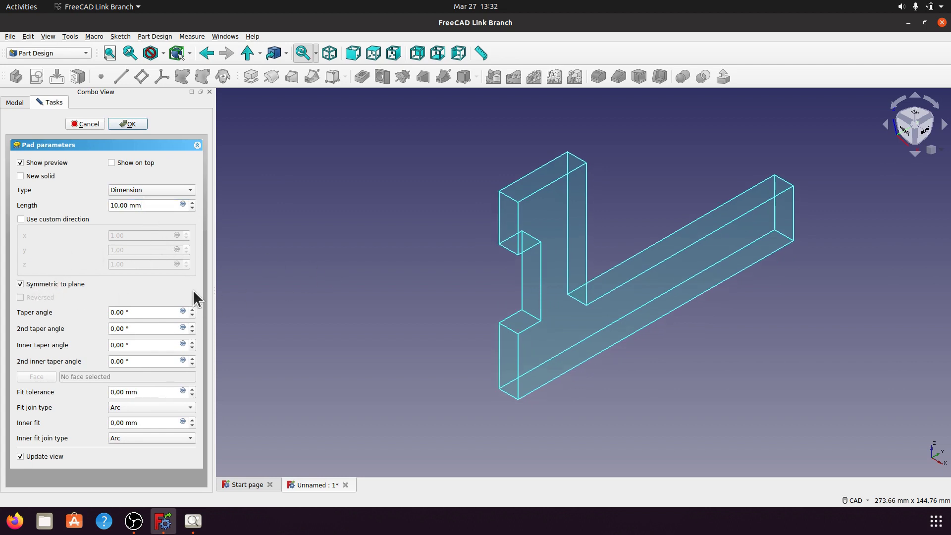
click(193, 521)
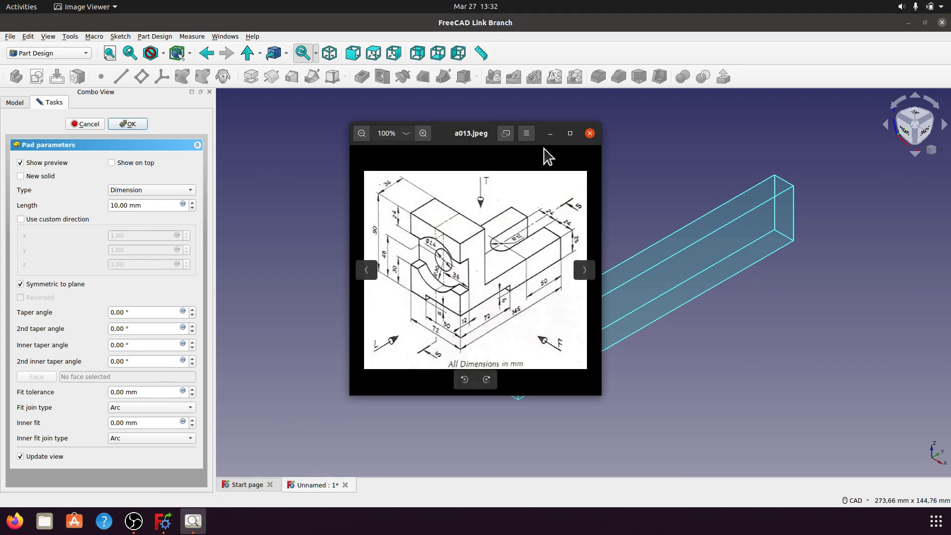
click(550, 133)
drag(149, 205, 108, 207)
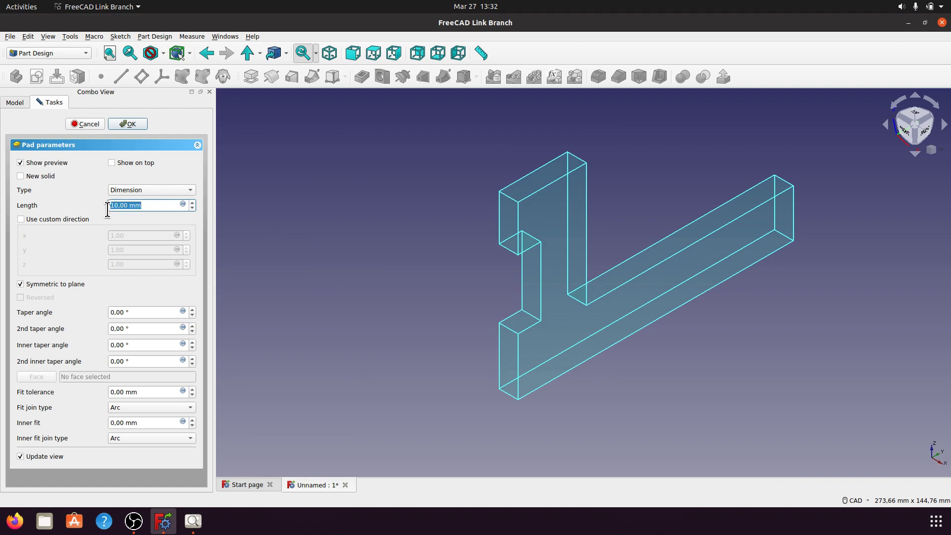
text(72)
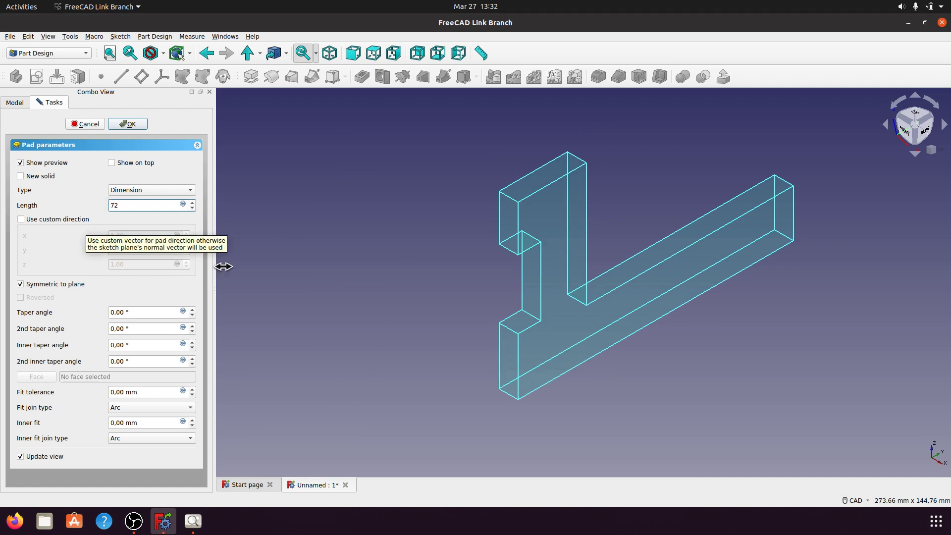
key(Return)
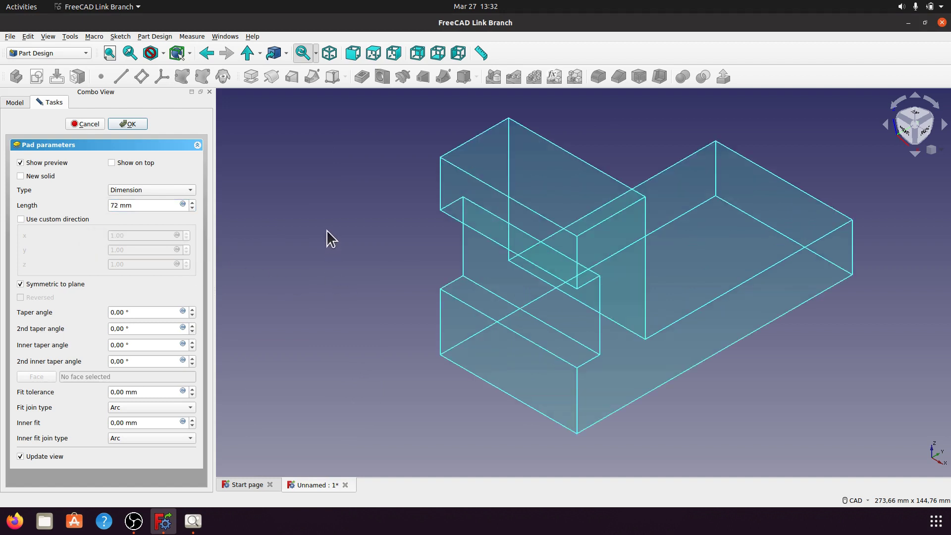
click(134, 126)
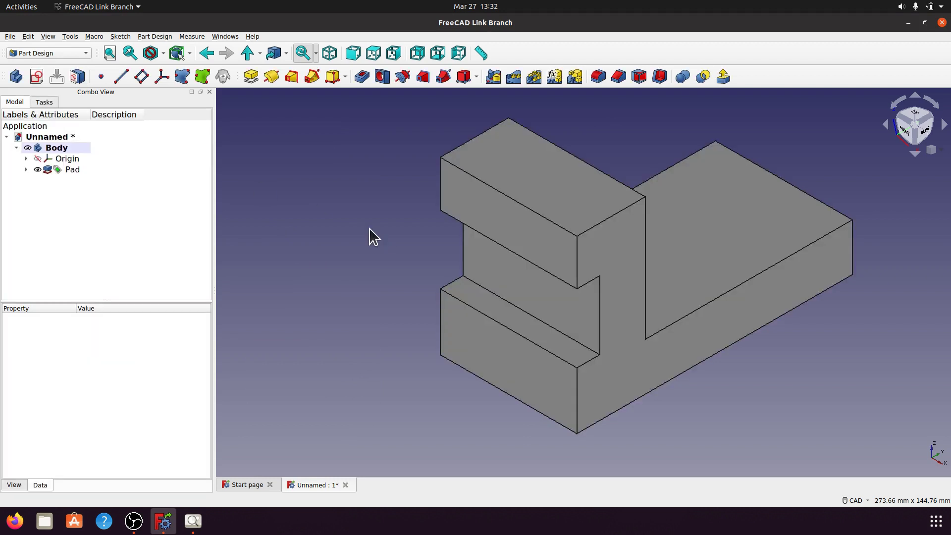
Narrow the side pane for a larger model area and switch the display style to Shadow.
middle_drag(354, 250, 318, 264)
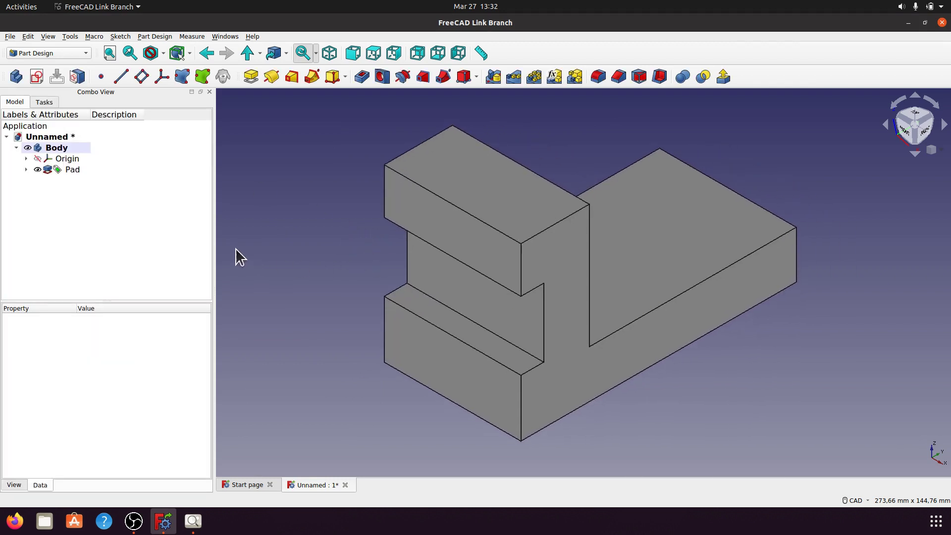
drag(216, 246, 146, 243)
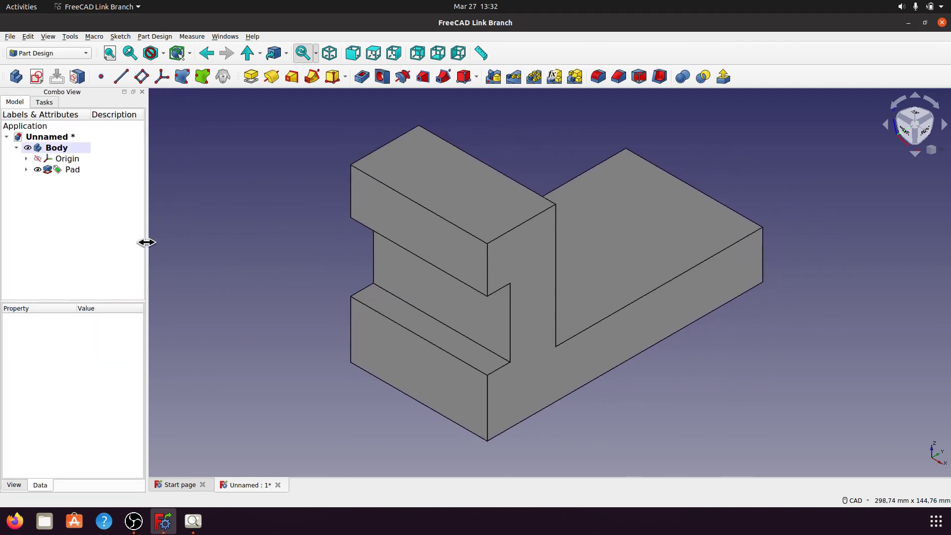
click(163, 54)
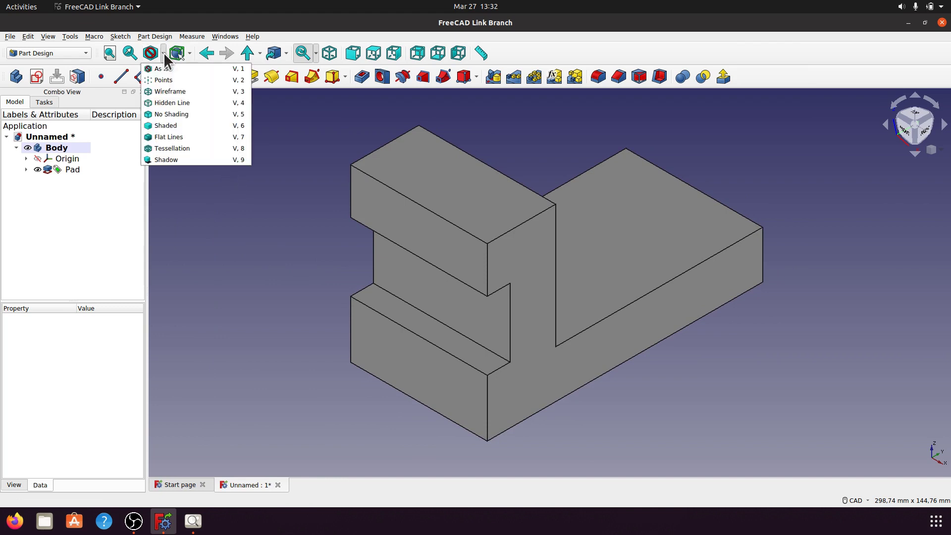
click(168, 159)
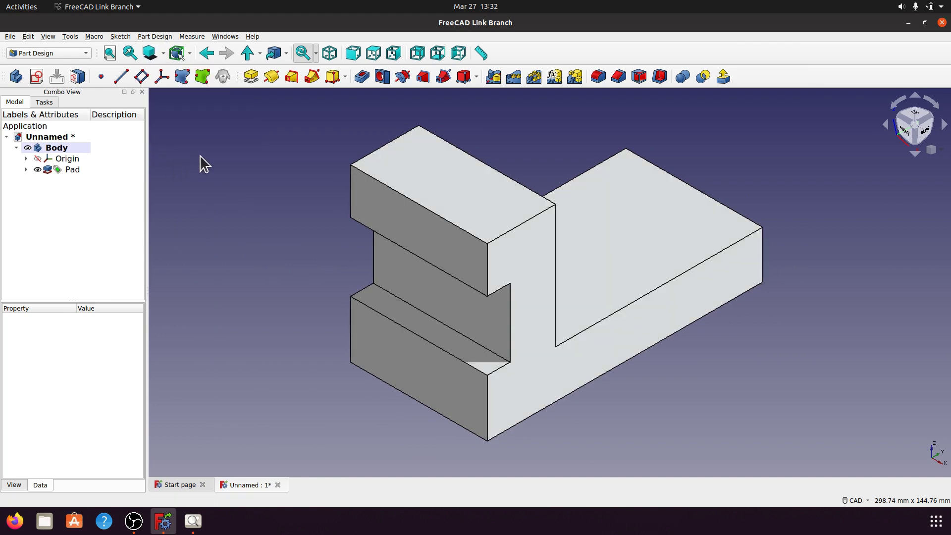
Show the shadow light's manipulator, redirect the light to brighten the front and side faces, and hide the manipulator.
click(163, 53)
click(177, 159)
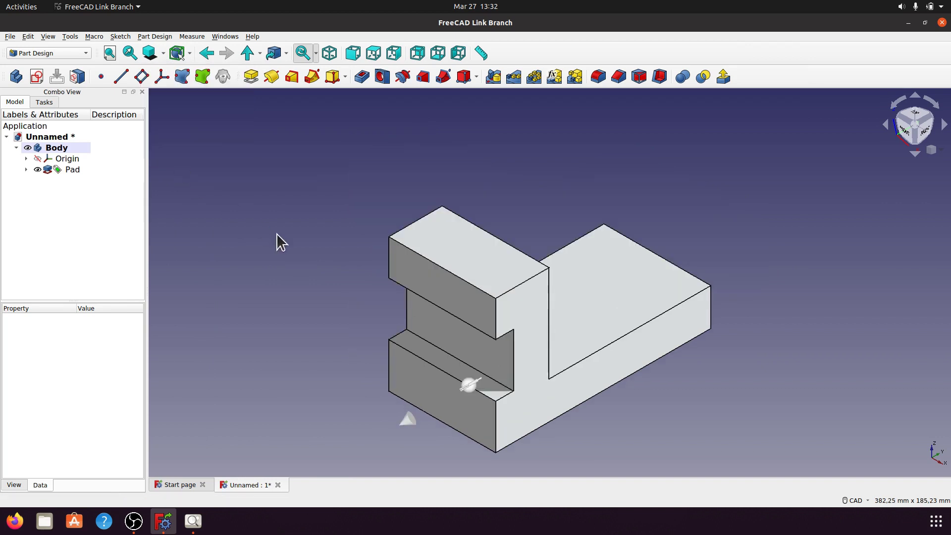
mouse_move(406, 421)
mouse_down()
mouse_move(492, 416)
mouse_move(498, 389)
mouse_move(468, 369)
mouse_up()
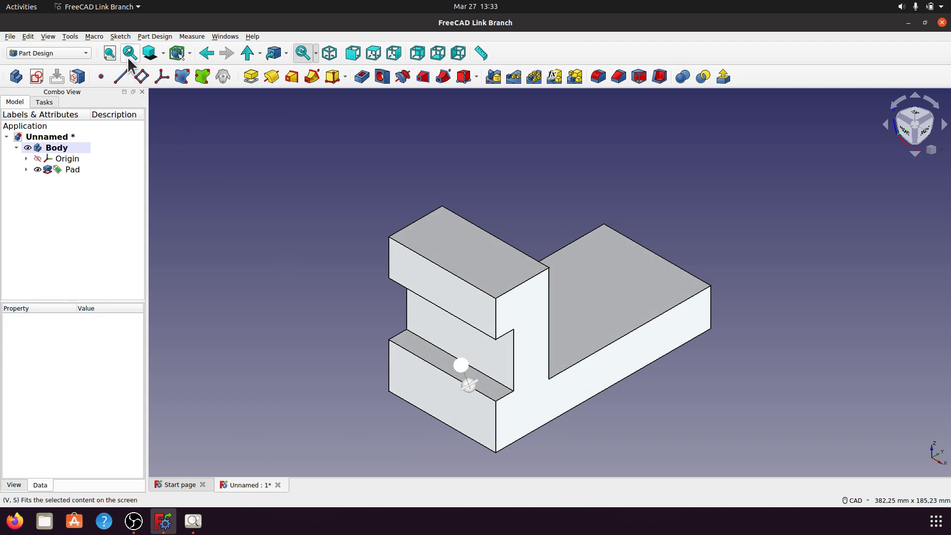
click(163, 53)
click(173, 159)
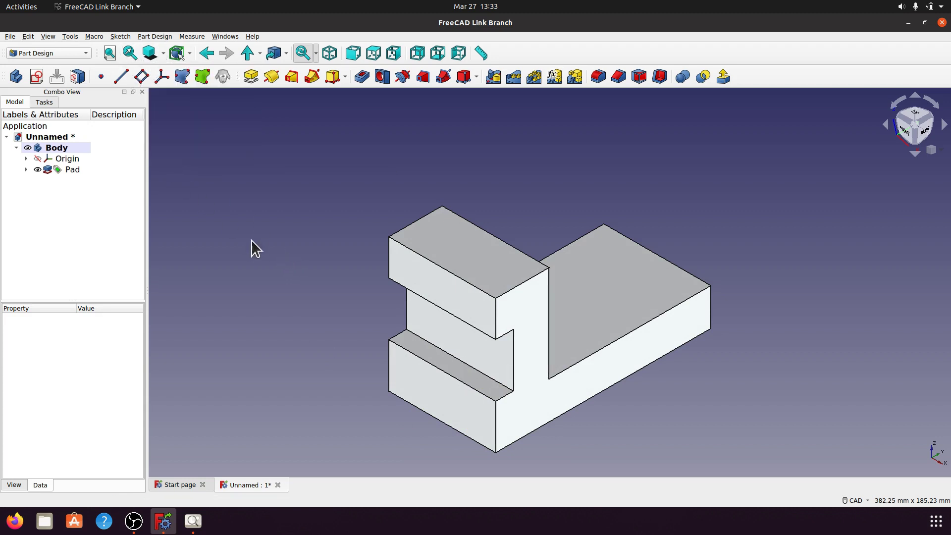
Bring back the shadow light's manipulator, fine-tune the light direction slightly and hide it again.
middle_drag(274, 266, 257, 212)
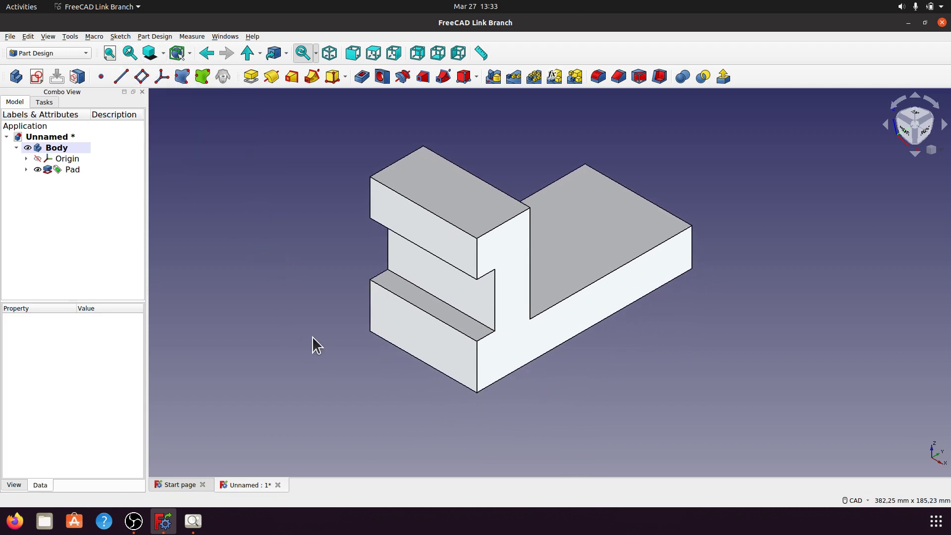
click(163, 54)
click(173, 160)
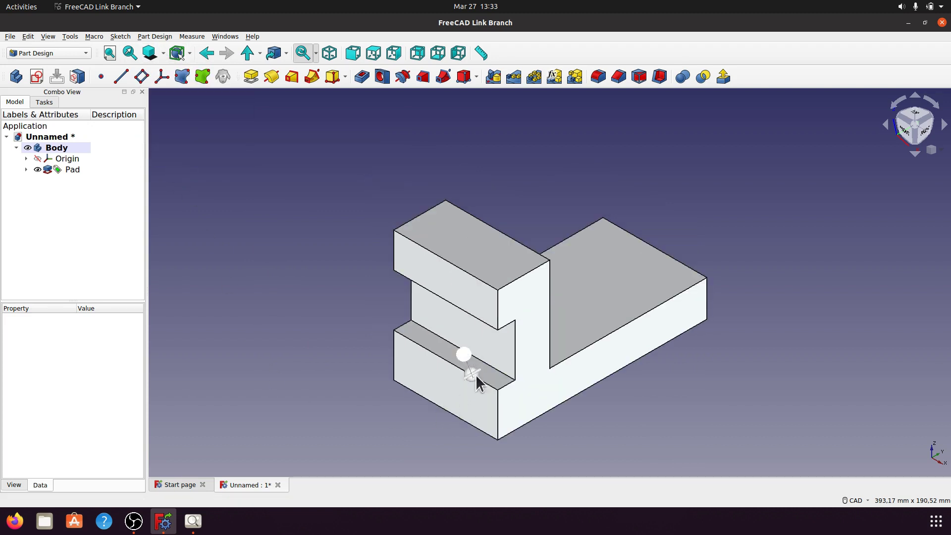
mouse_move(465, 356)
mouse_down()
mouse_move(497, 365)
mouse_move(468, 398)
mouse_move(440, 368)
mouse_move(438, 353)
mouse_move(454, 356)
mouse_up()
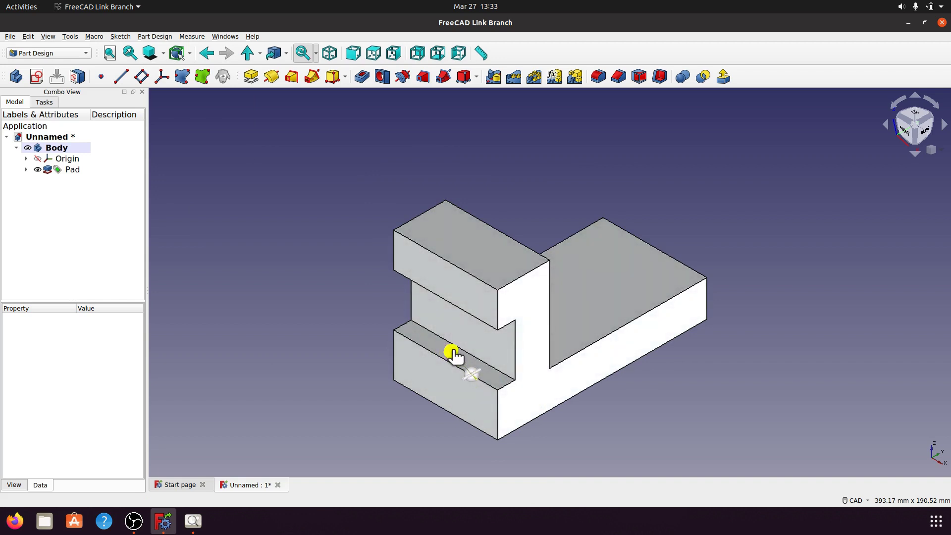
click(164, 53)
click(159, 160)
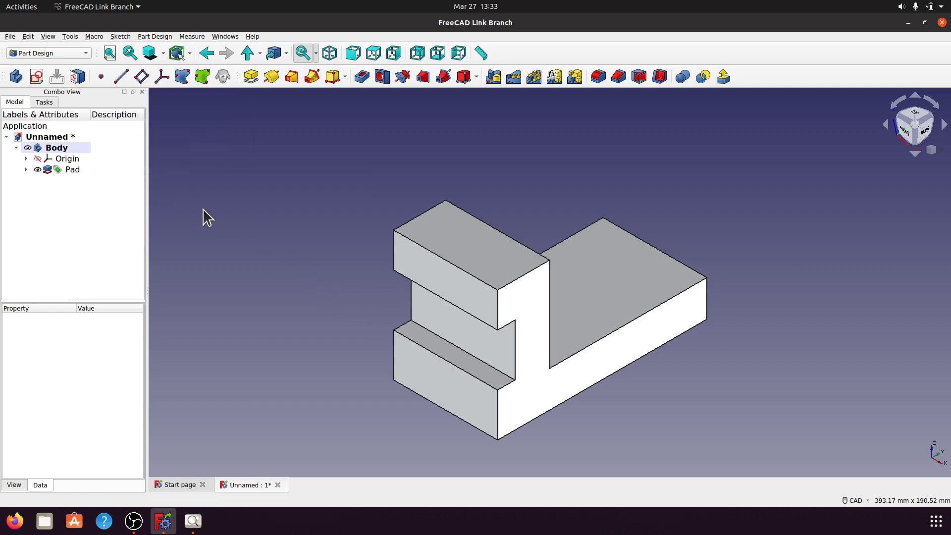
Open the Body's appearance settings and assign the Emerald material.
right_click(55, 146)
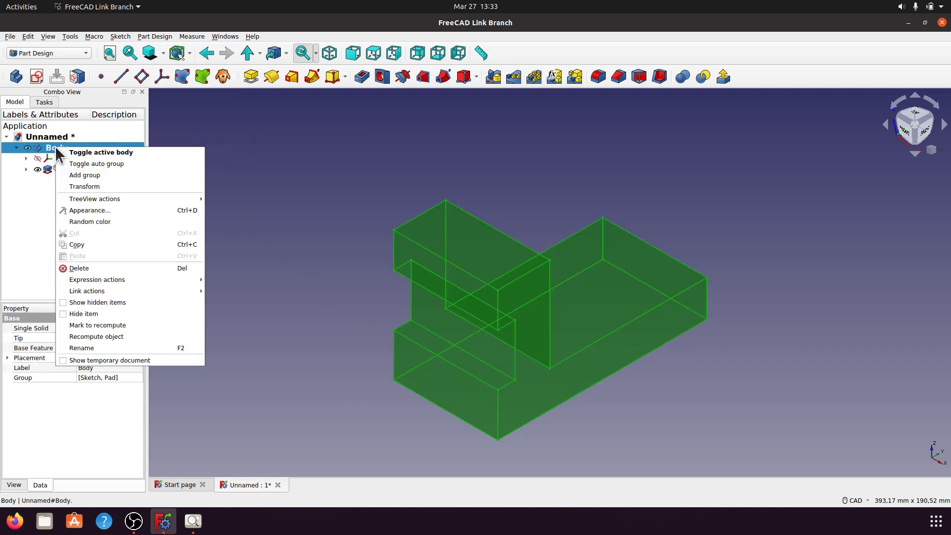
click(78, 212)
click(100, 196)
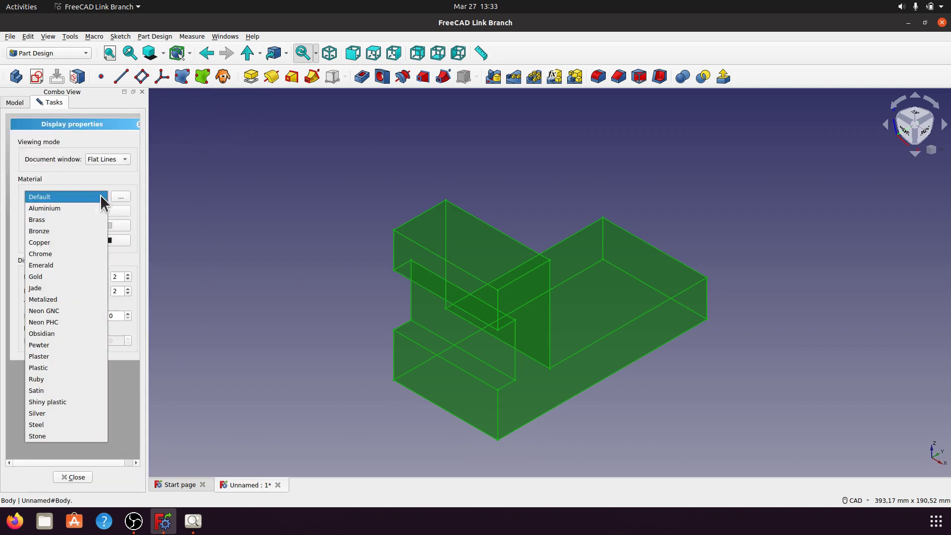
click(64, 264)
Set the Body's shape color to light green #aaff7f and close its display properties.
click(108, 226)
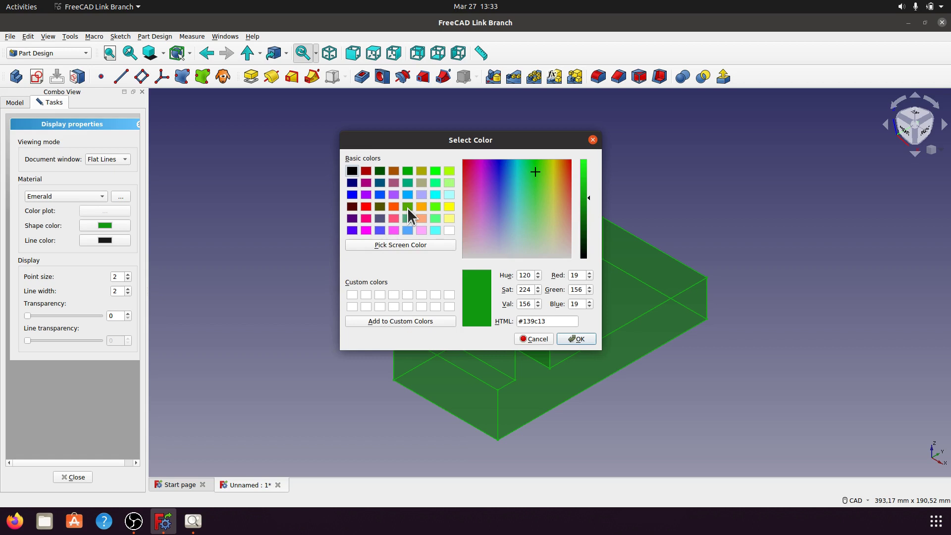
click(449, 208)
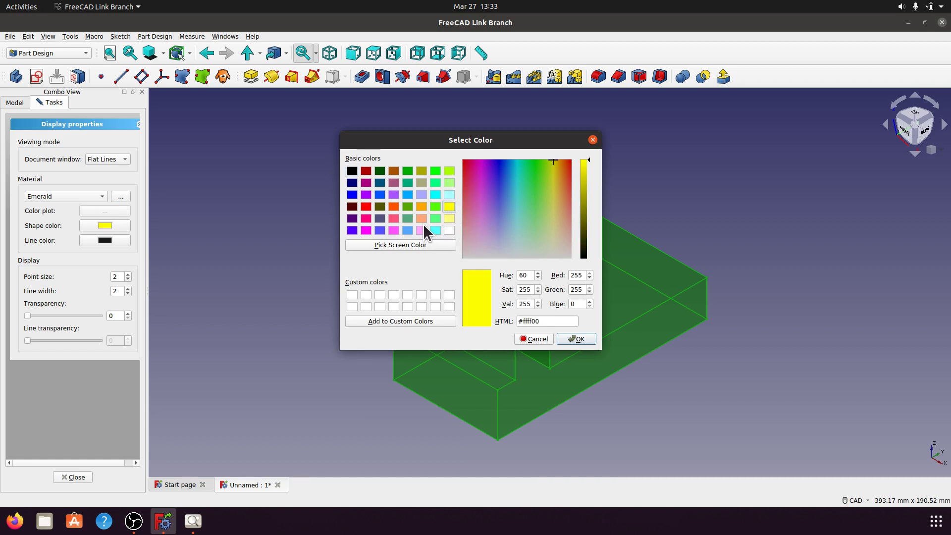
click(449, 183)
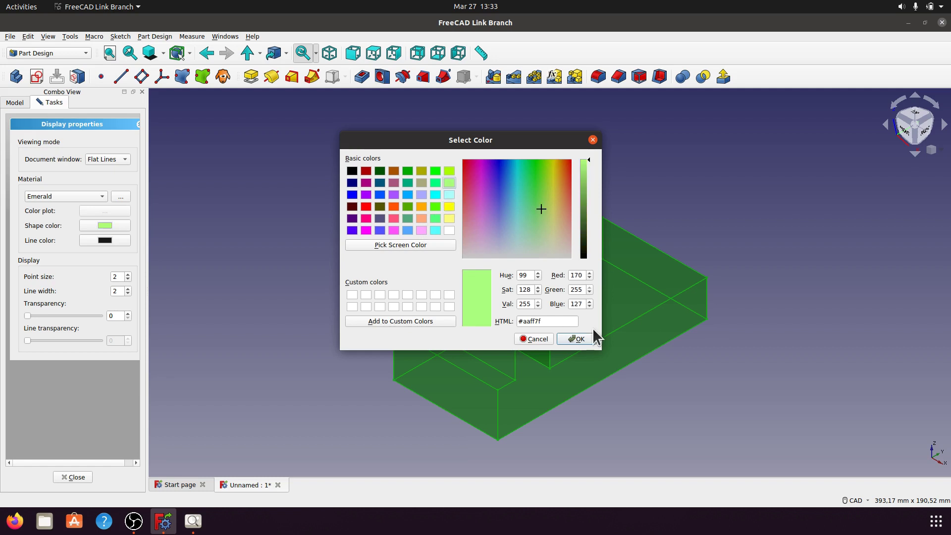
click(576, 339)
click(240, 231)
middle_drag(291, 284, 258, 236)
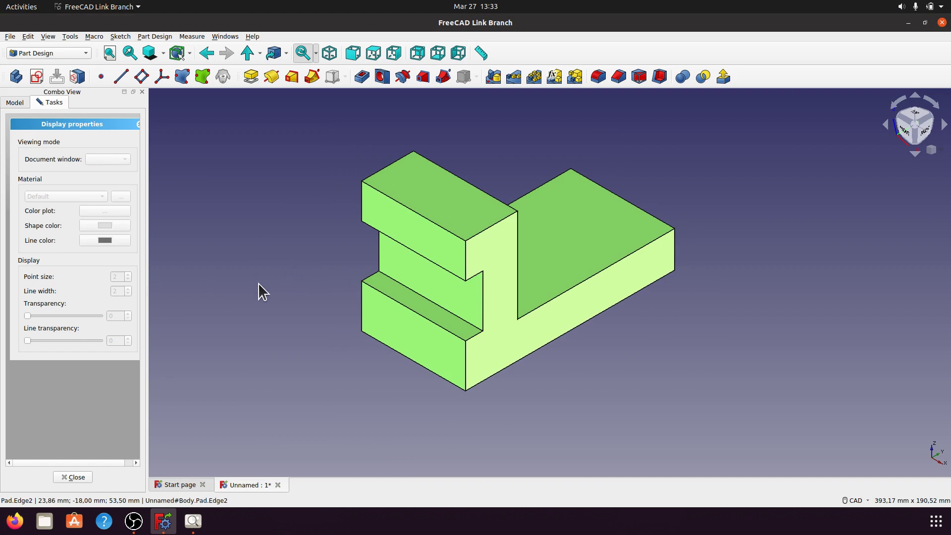
click(82, 477)
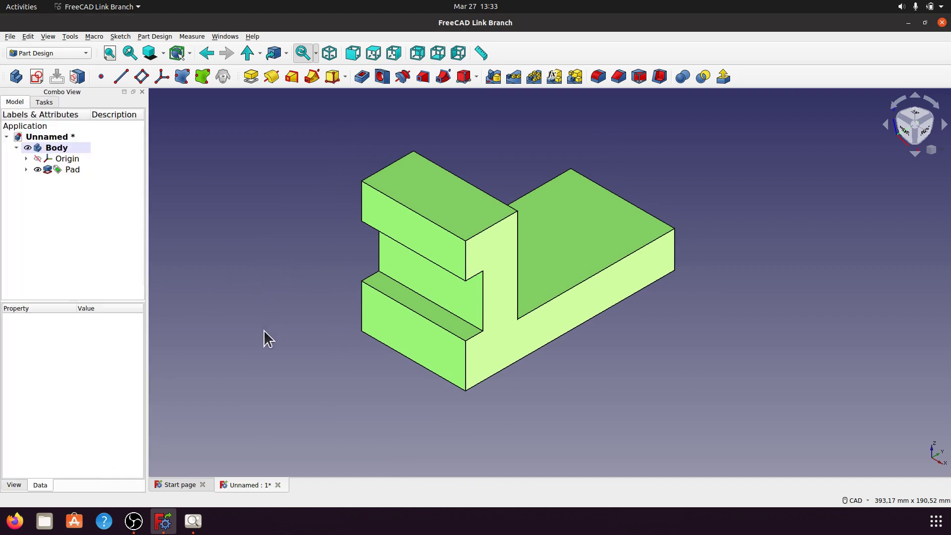
Consult the hole dimensions in the a013.jpeg drawing and start a new sketch on the notch's inner vertical face.
click(193, 521)
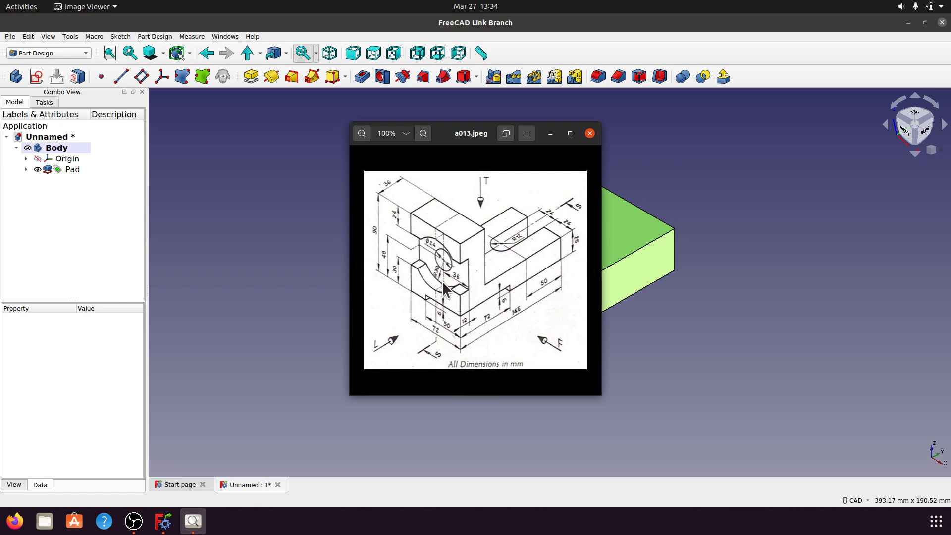
click(550, 134)
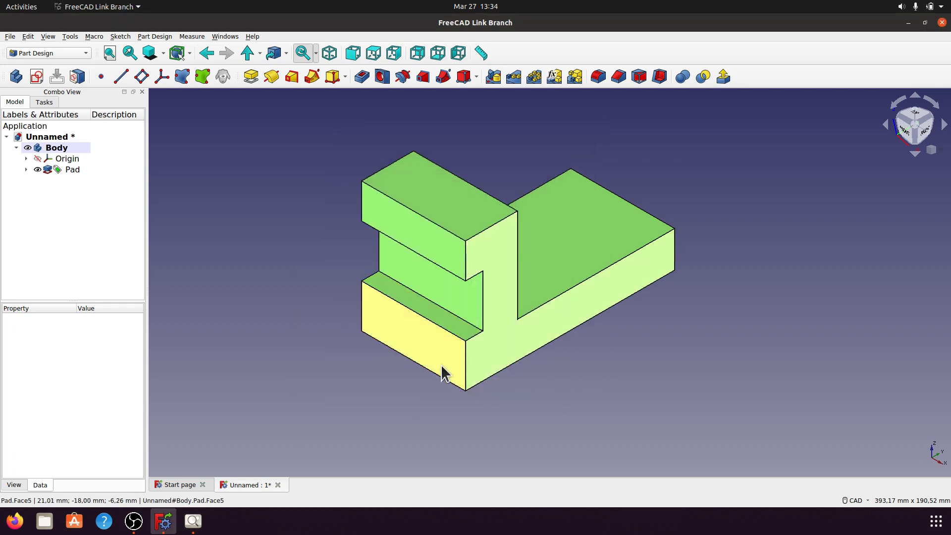
click(441, 283)
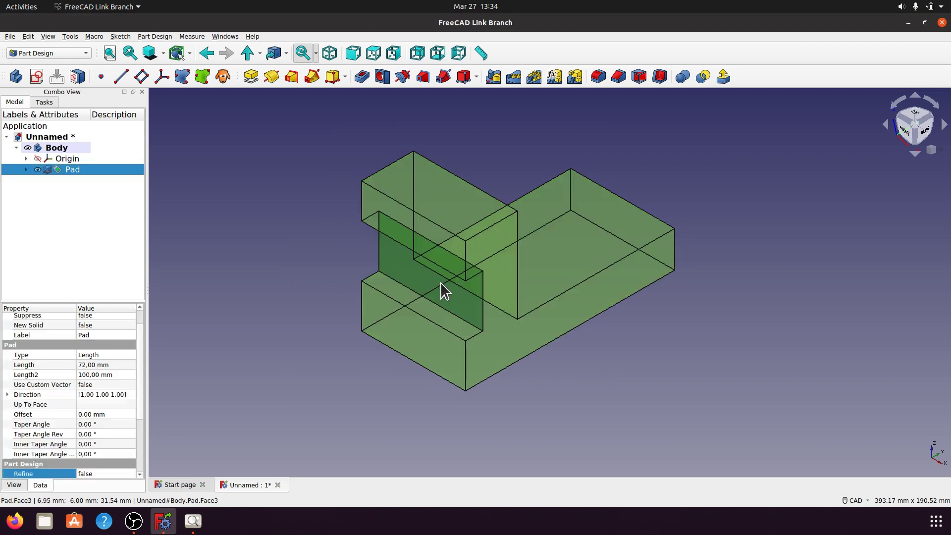
click(35, 77)
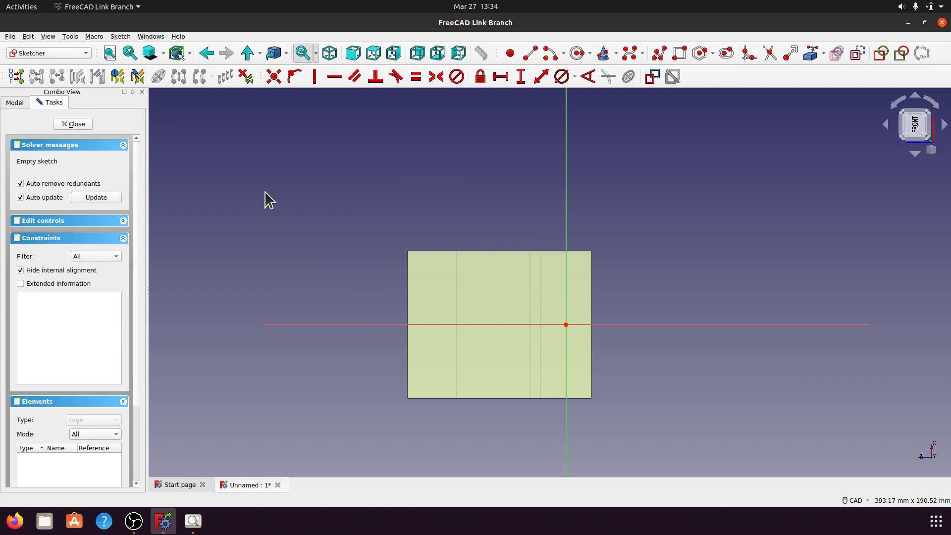
Sketch a circle inside the face outline, with its center on the horizontal axis and away from the origin.
click(577, 53)
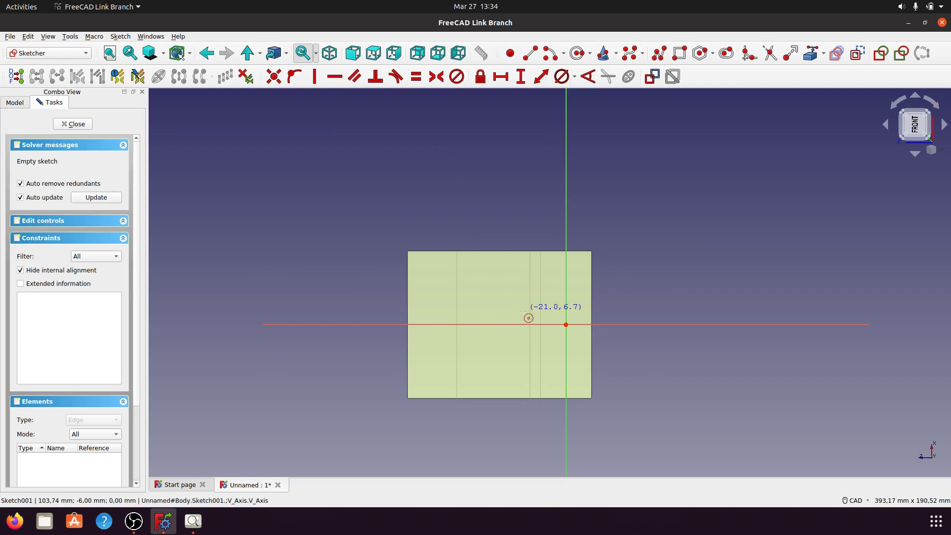
click(490, 325)
click(520, 376)
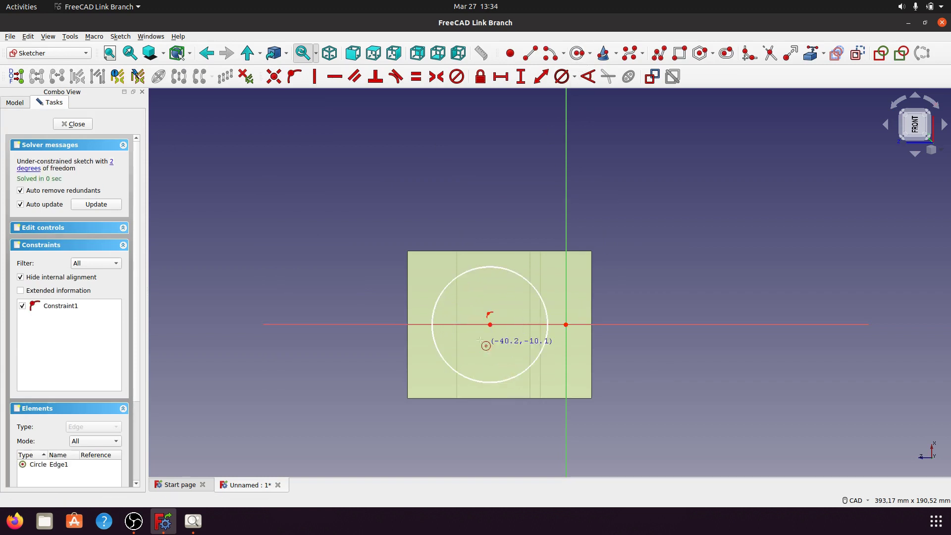
Constrain the sketched circle's radius to 30 mm.
right_click(466, 208)
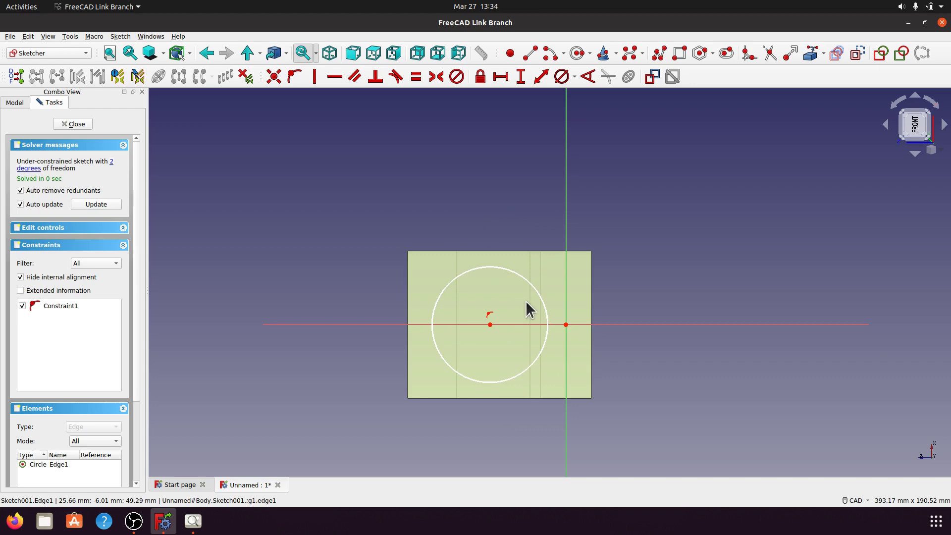
click(519, 275)
click(574, 78)
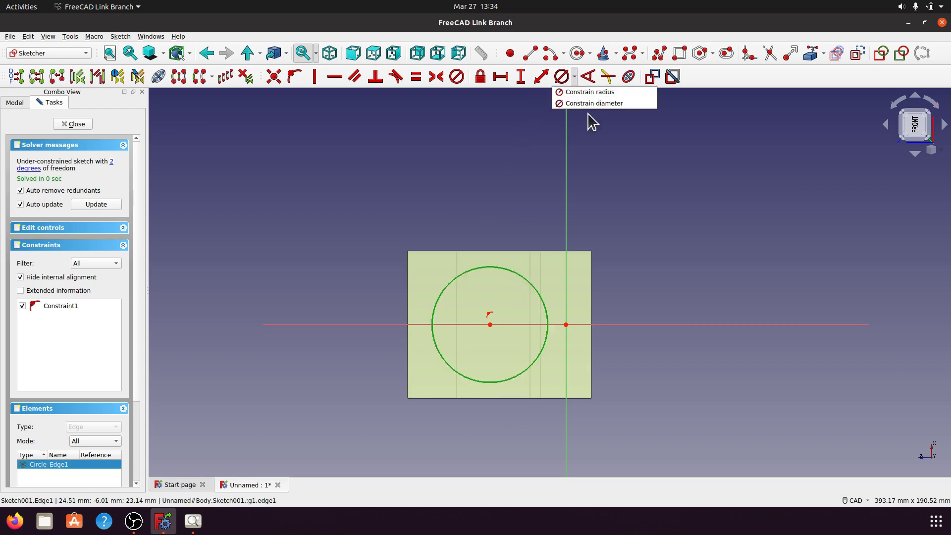
click(588, 91)
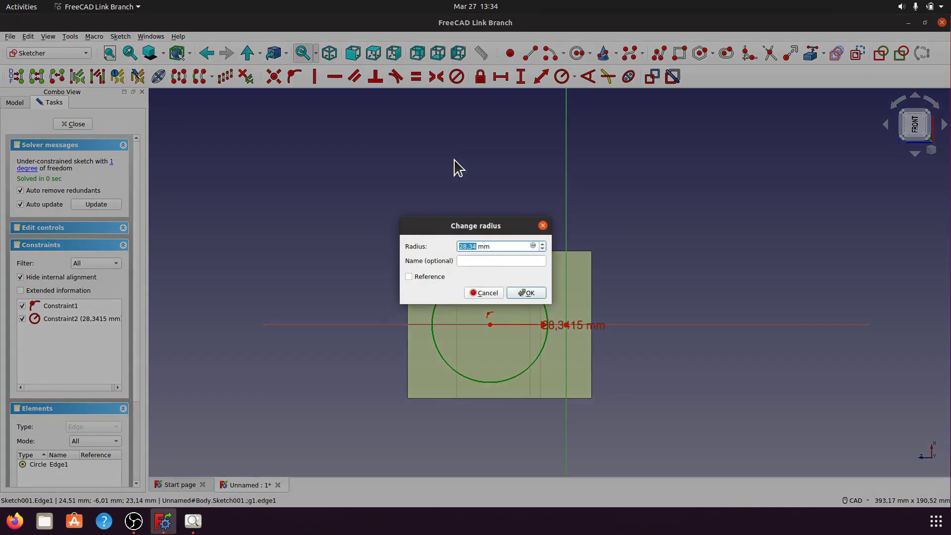
text(30)
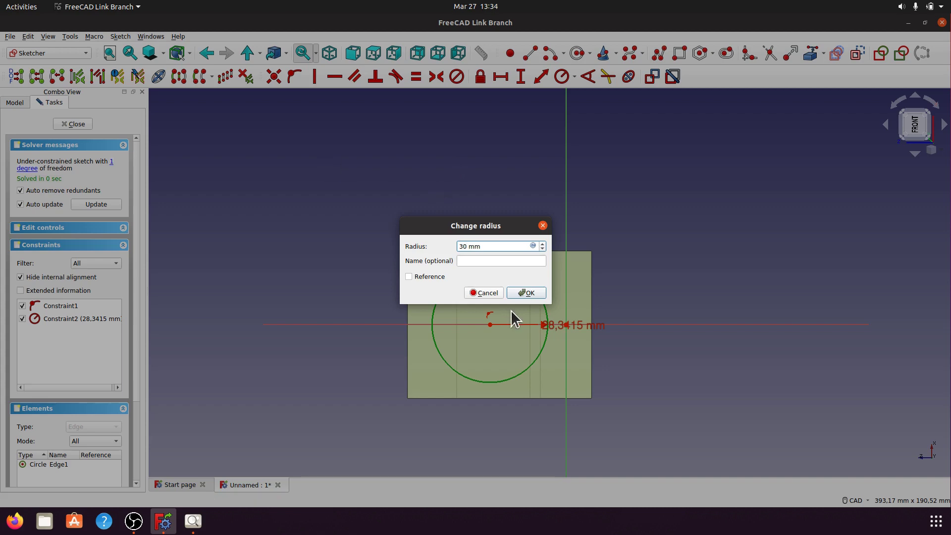
click(528, 294)
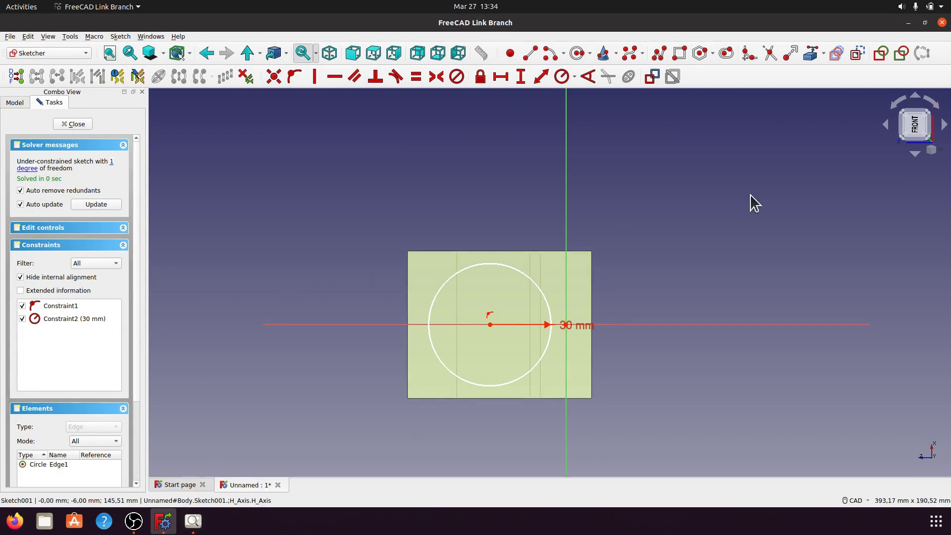
Reference the body's outer edge farthest from the origin as external geometry, constrain the circle's center 42 mm from it, and close the sketch.
click(810, 53)
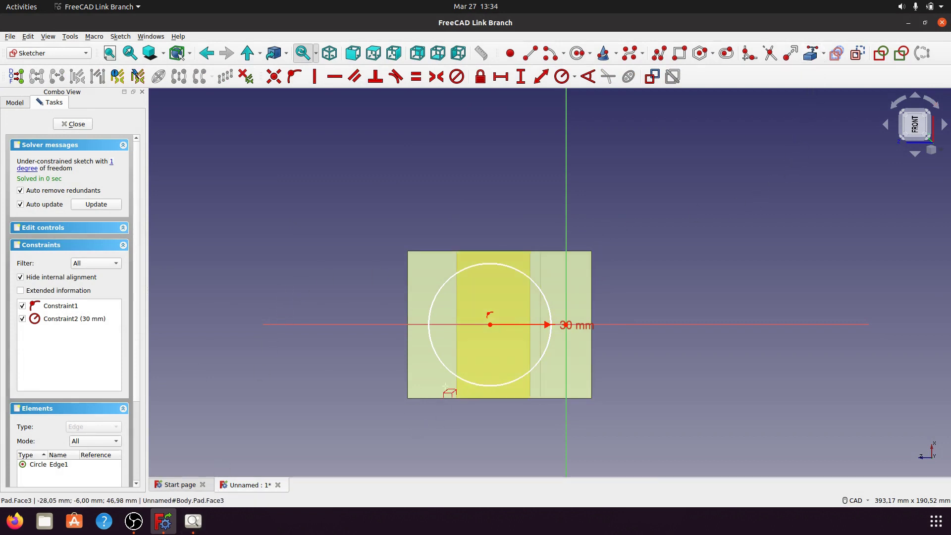
click(407, 383)
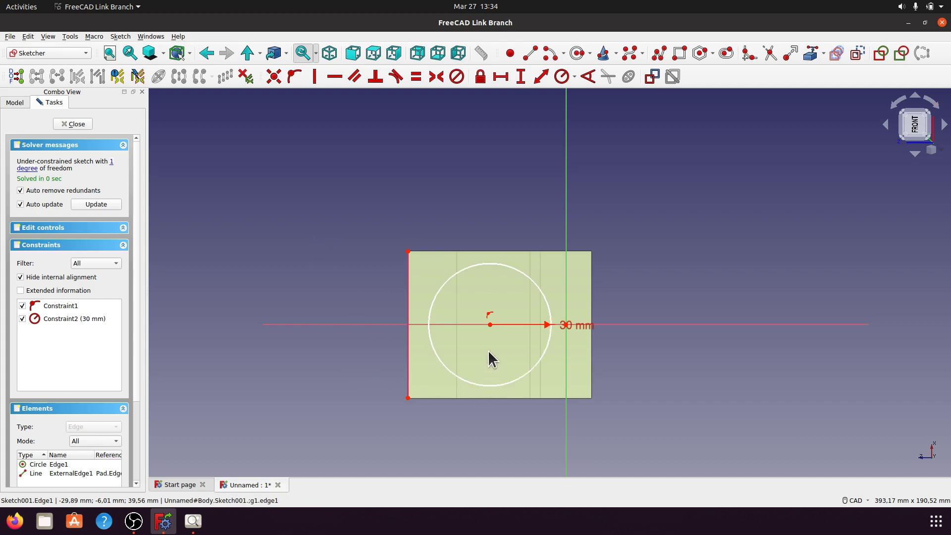
click(407, 279)
click(490, 324)
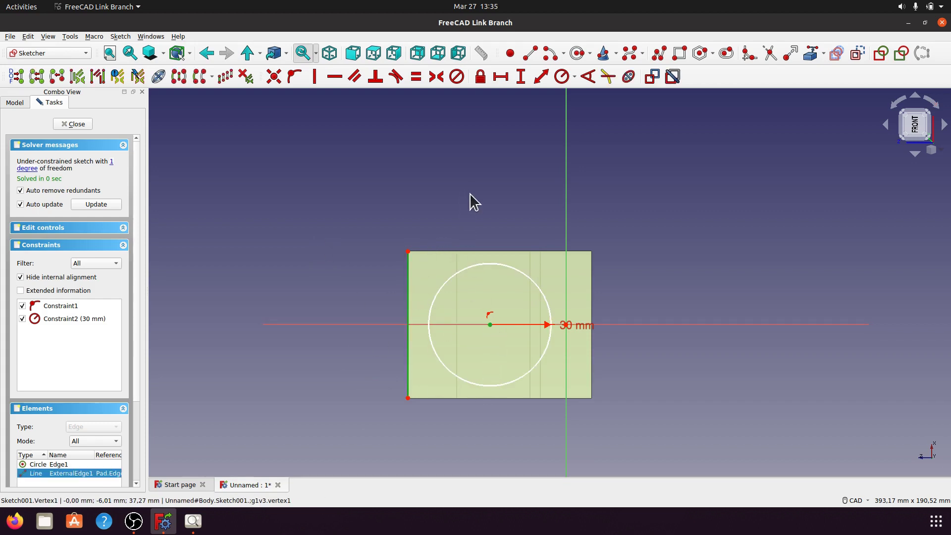
click(540, 77)
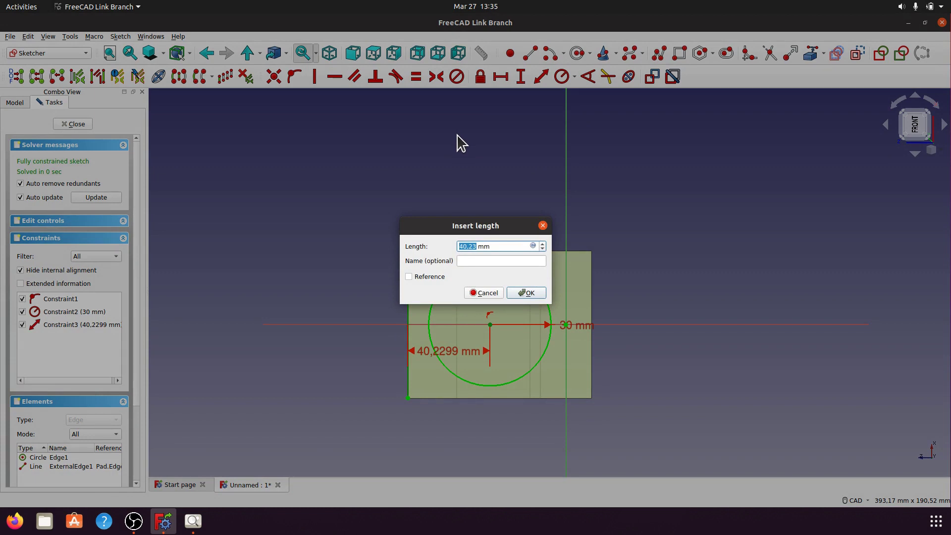
drag(498, 246, 458, 247)
text(42)
click(530, 292)
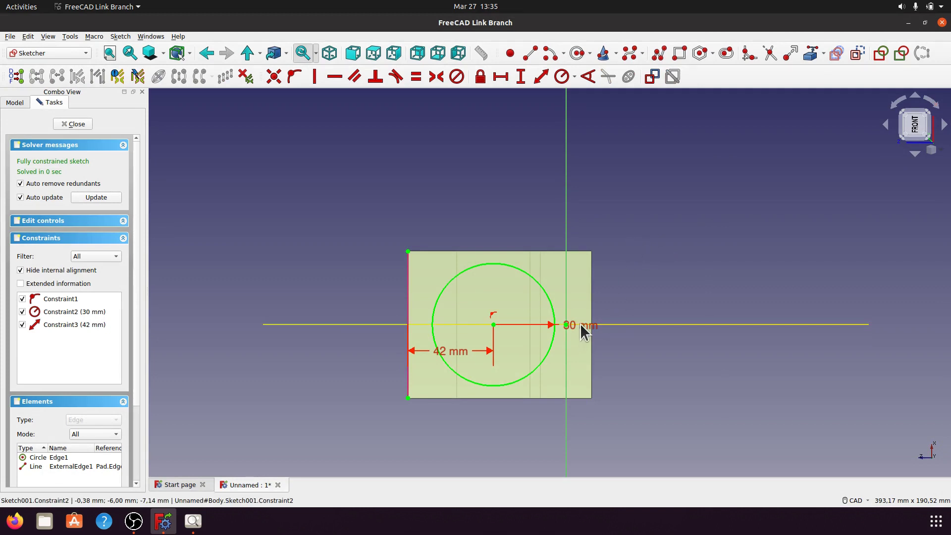
drag(573, 326, 593, 229)
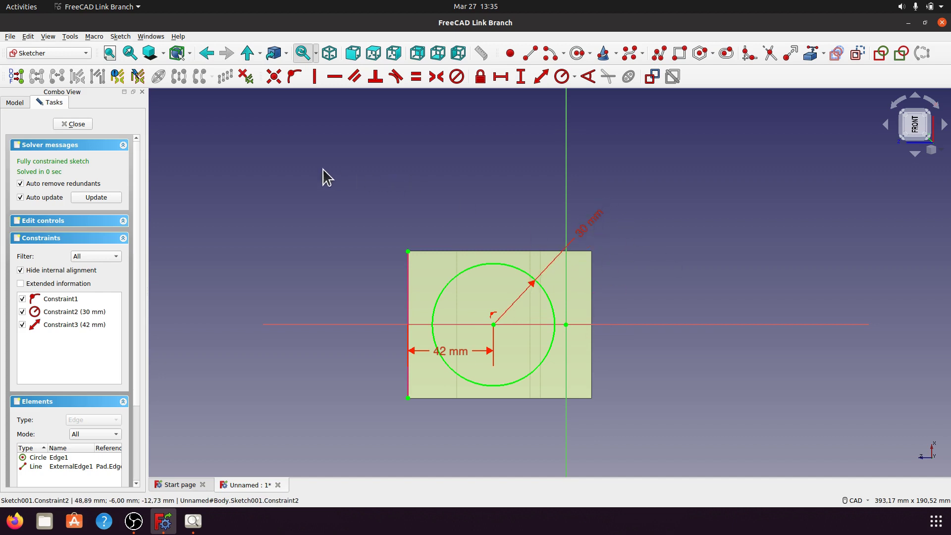
click(87, 127)
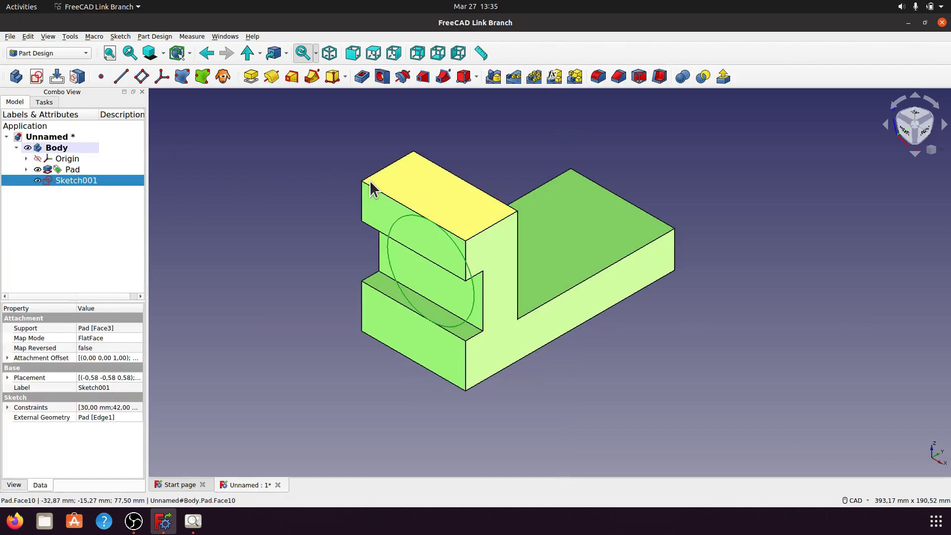
Cut the circle sketch as a reversed pocket with a length of 12 mm.
click(362, 76)
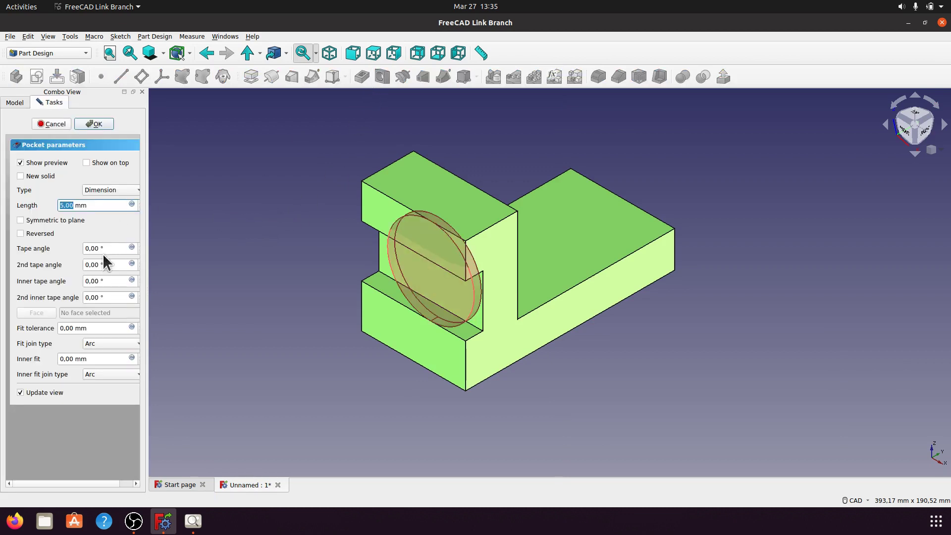
click(34, 233)
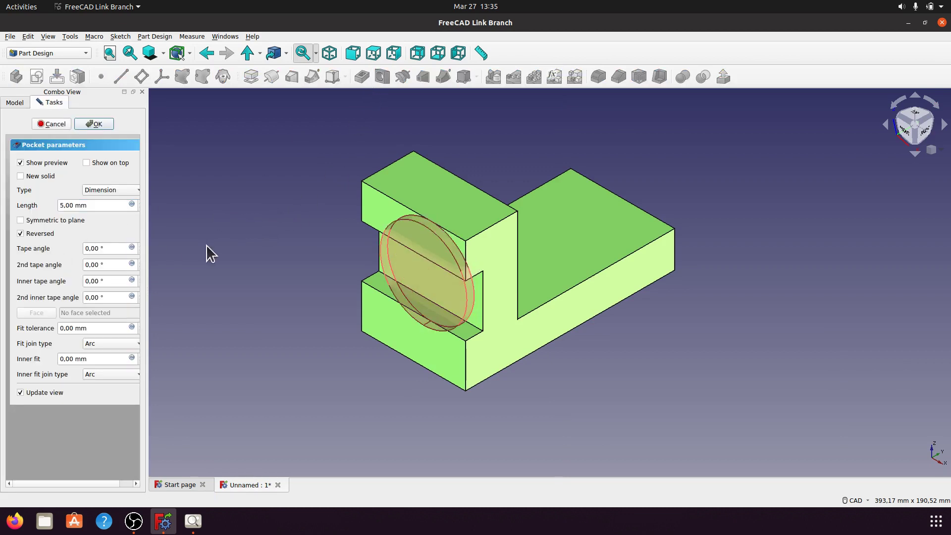
middle_drag(682, 363, 627, 352)
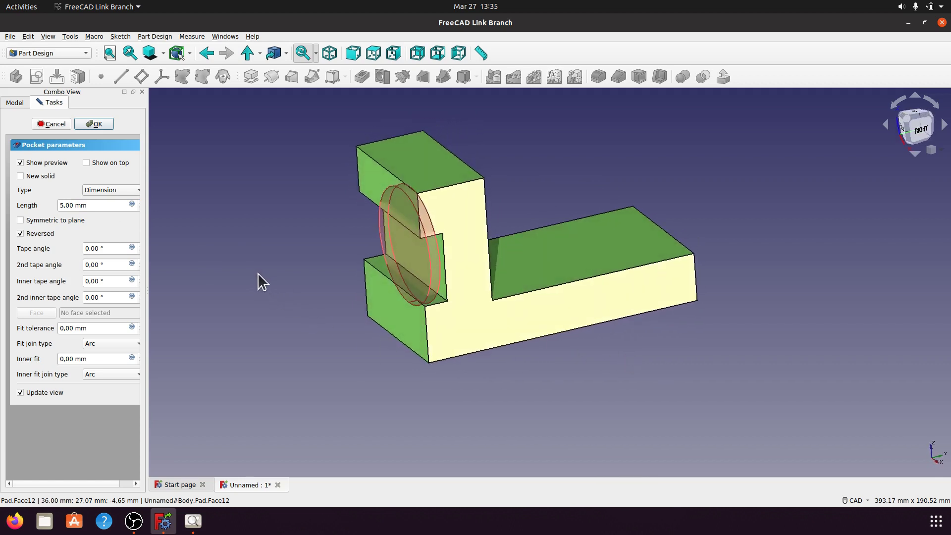
click(94, 207)
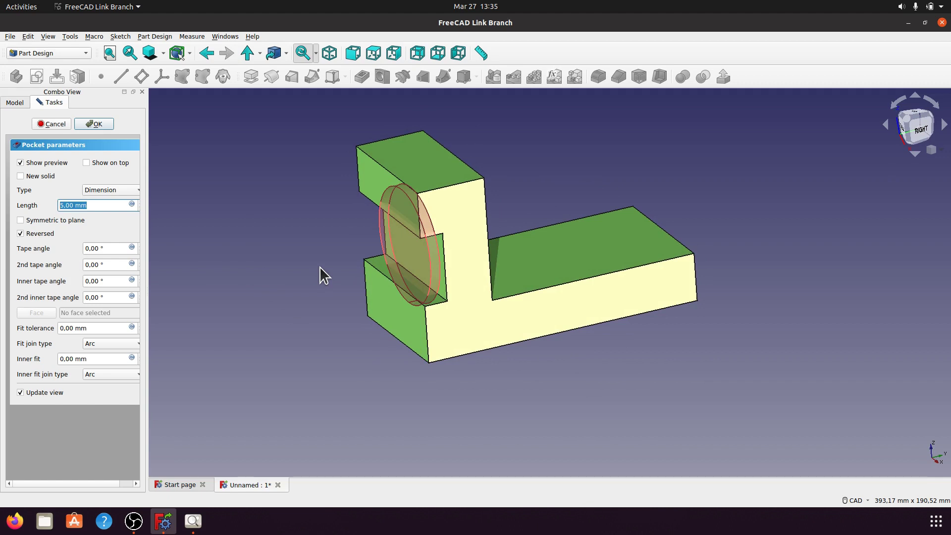
text(12)
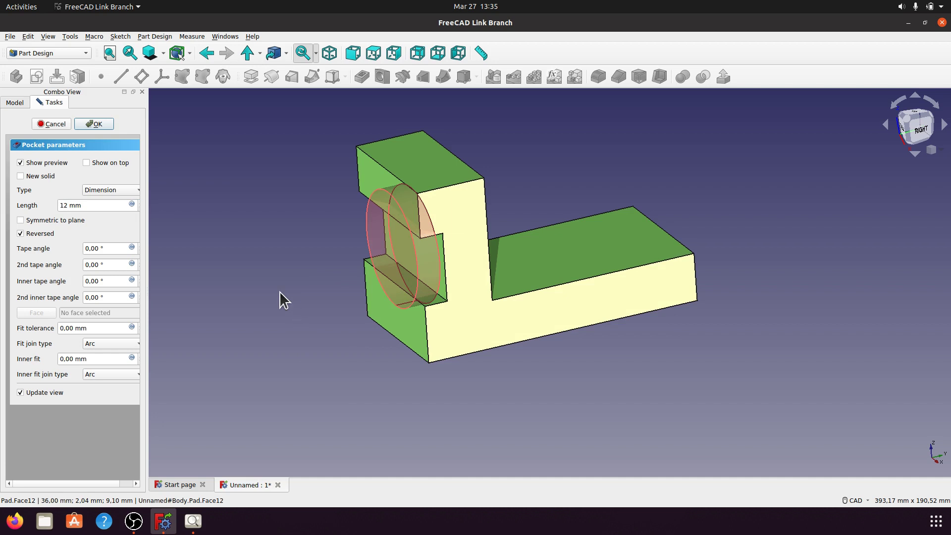
drag(145, 251, 186, 248)
click(329, 52)
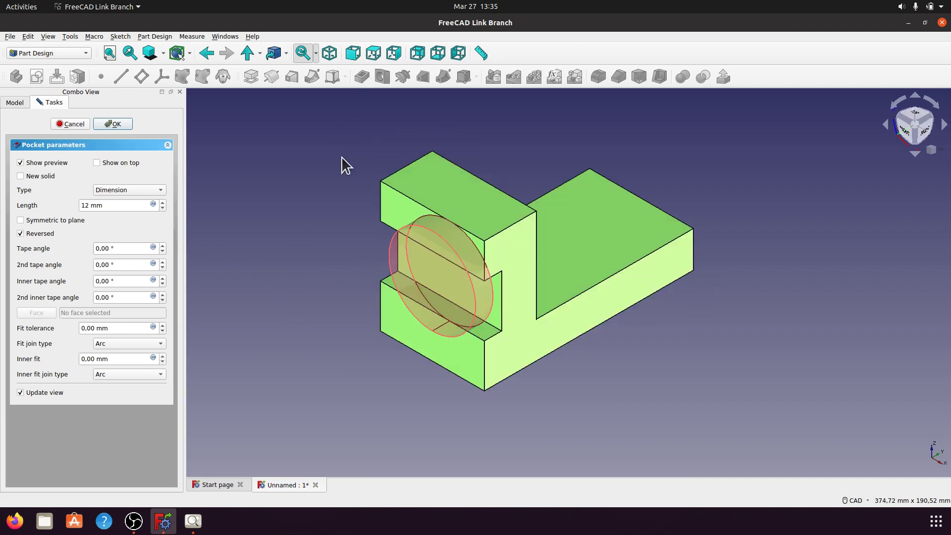
click(126, 124)
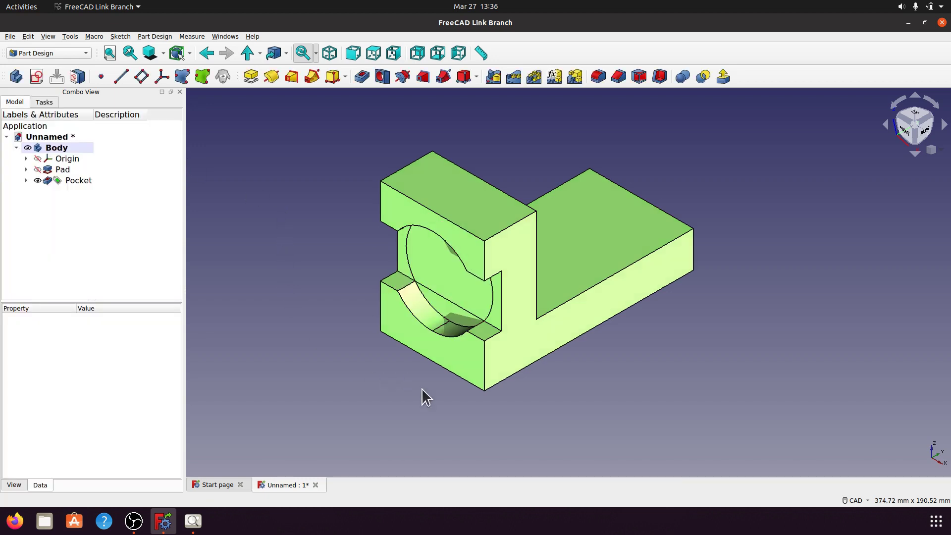
Set the Pocket's Refine property to true.
middle_drag(422, 389, 417, 368)
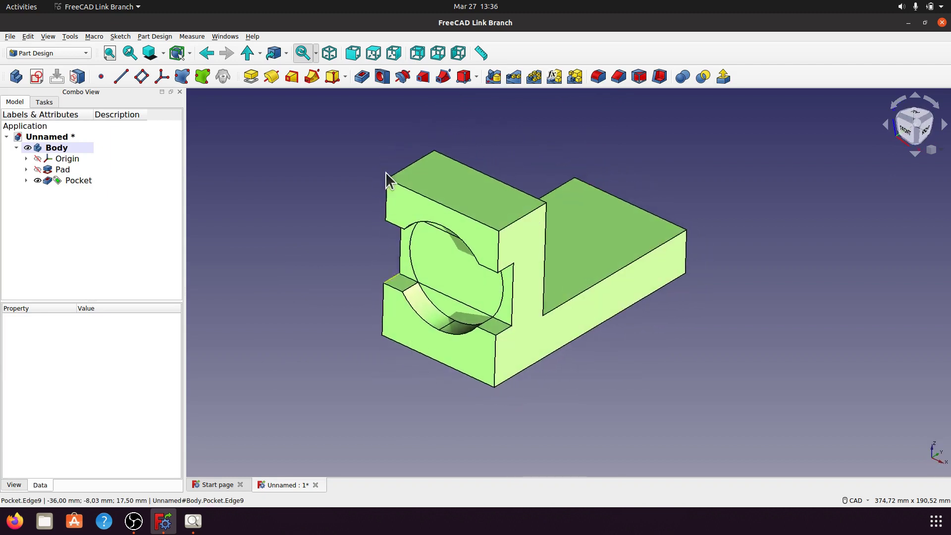
click(329, 53)
click(77, 181)
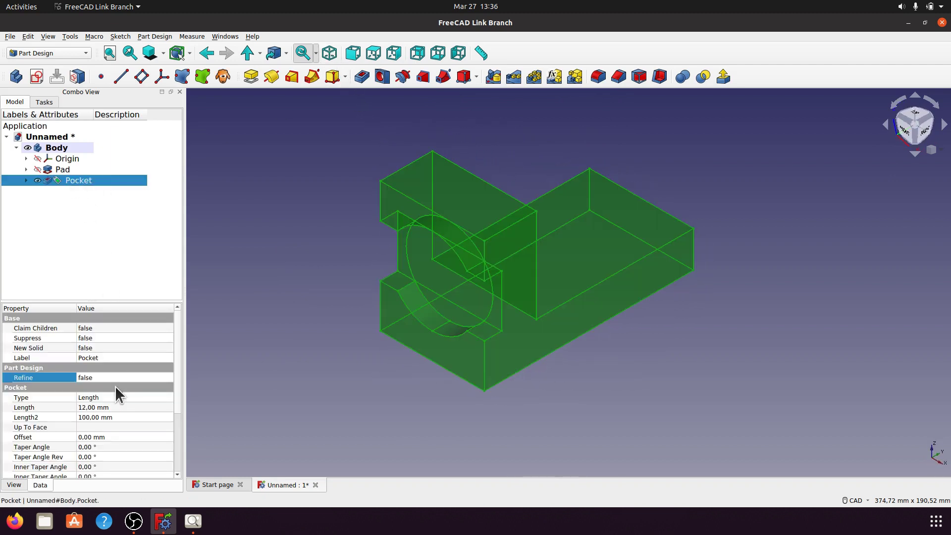
click(112, 377)
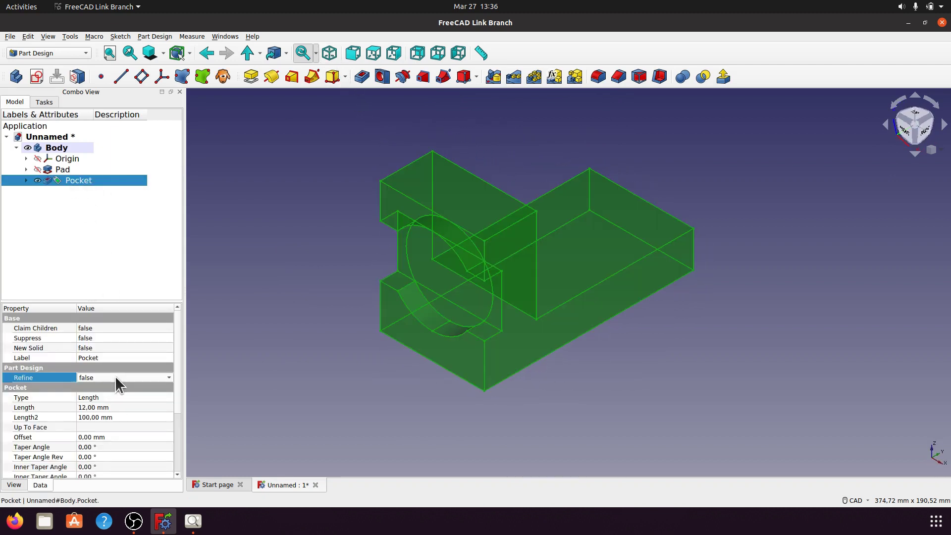
click(168, 378)
click(140, 388)
click(284, 297)
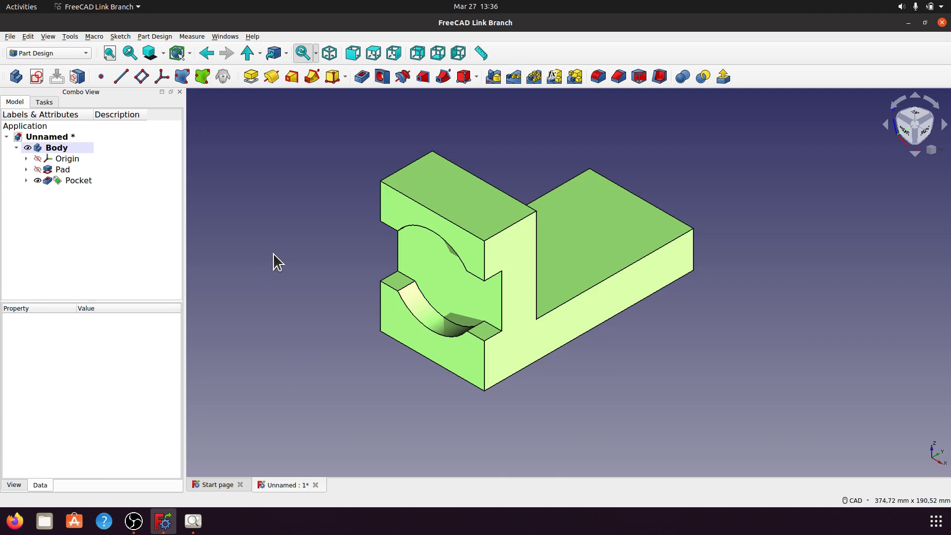
Consult the hole dimensions in the a013.jpeg drawing and start a new sketch on the recessed vertical face inside the circular pocket.
click(194, 521)
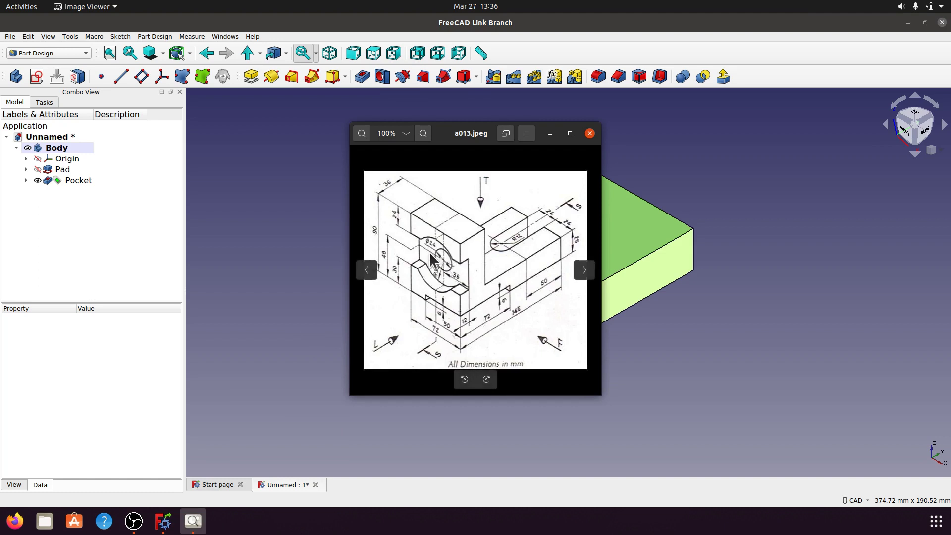
click(550, 134)
click(550, 134)
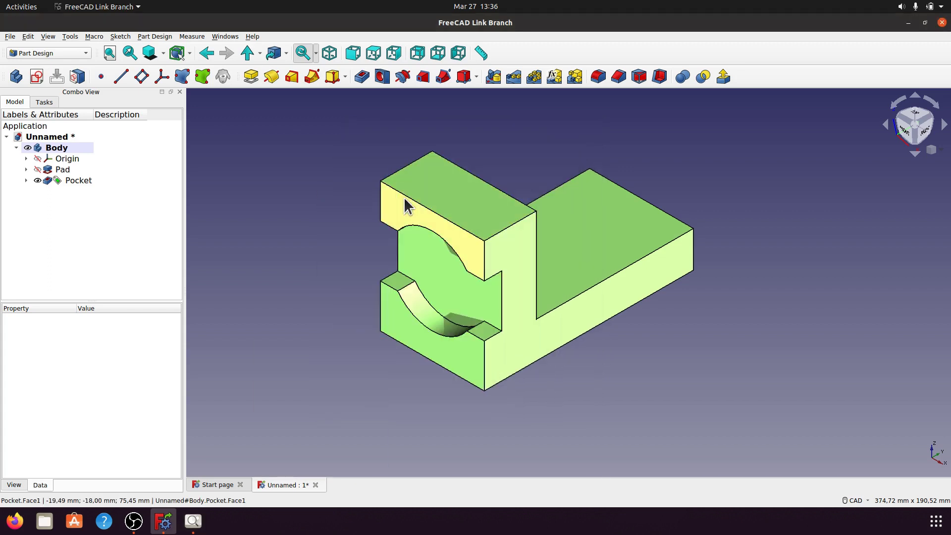
click(444, 274)
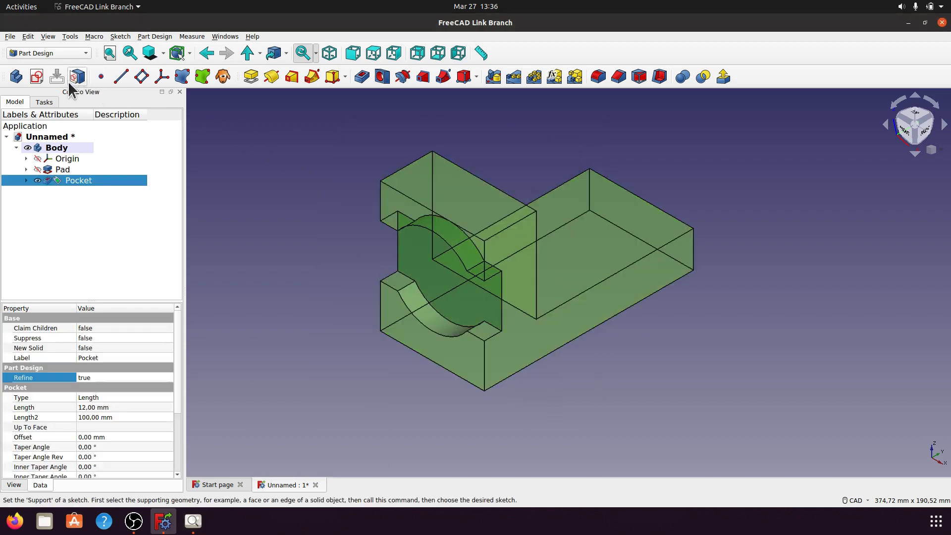
click(36, 76)
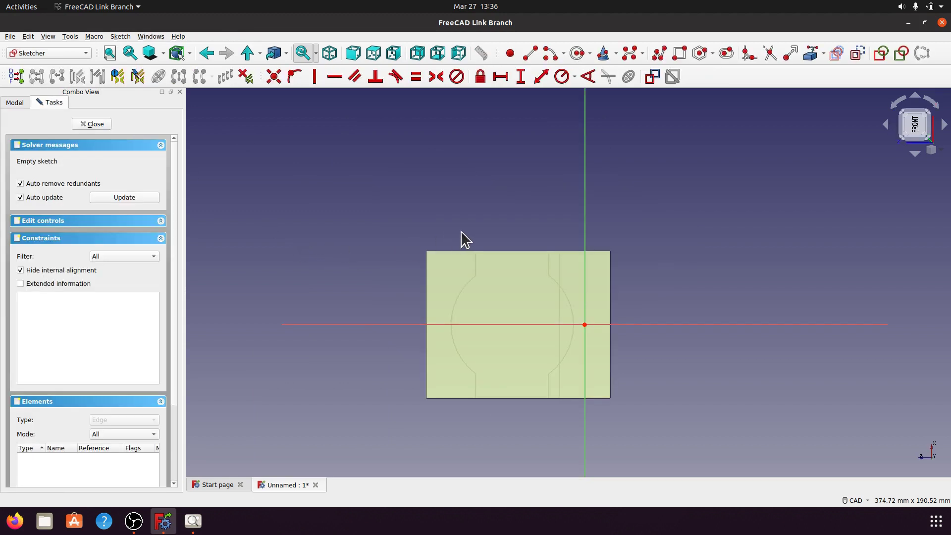
Reference the pocket's arc edge as external geometry and sketch a circle about 31 mm in diameter centered on the arc's center.
click(811, 54)
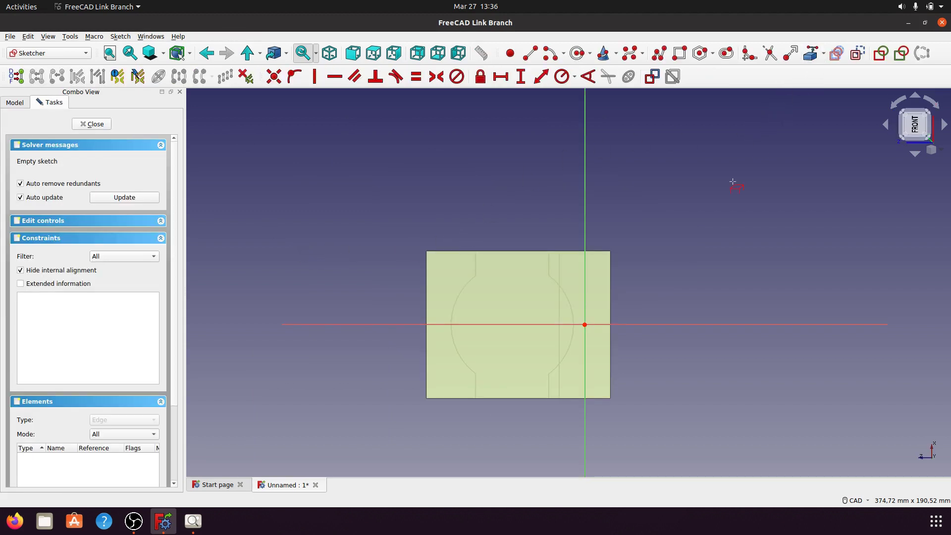
click(571, 339)
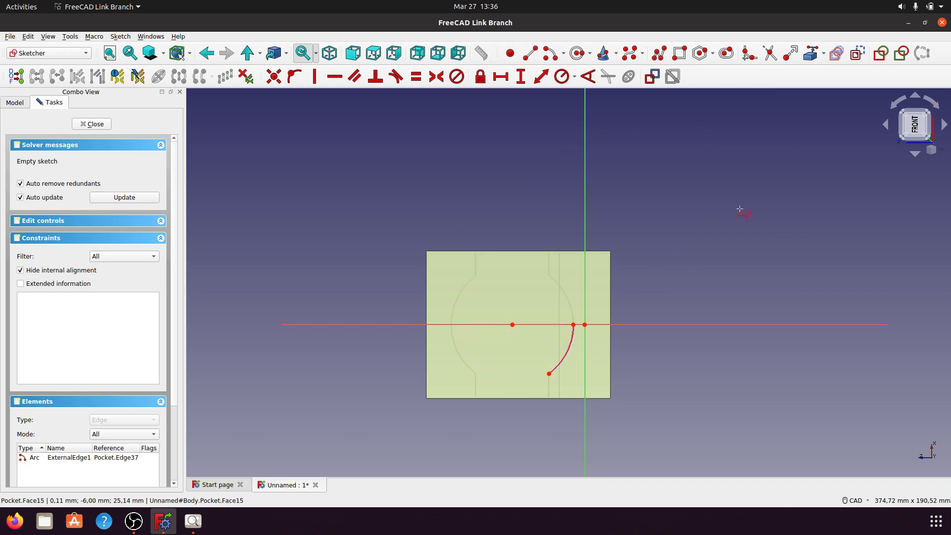
click(577, 53)
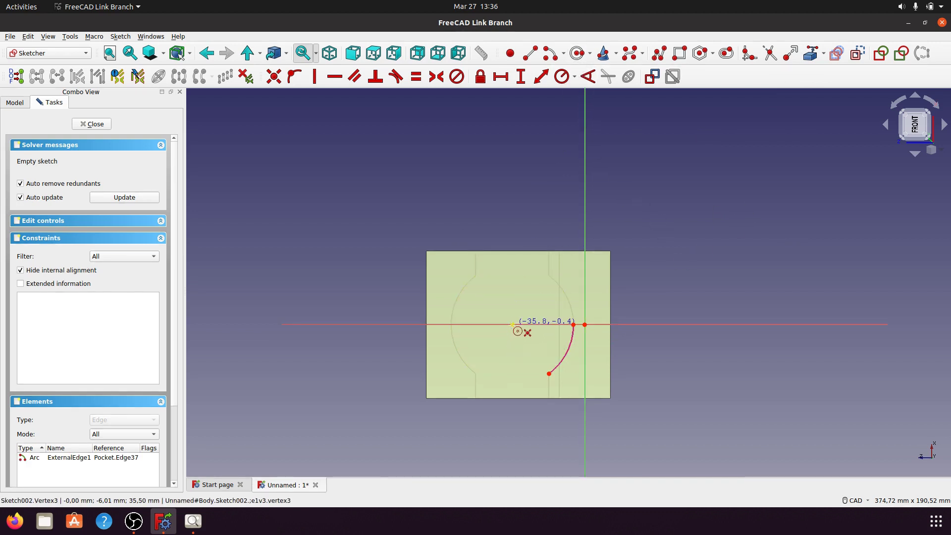
click(512, 324)
click(527, 351)
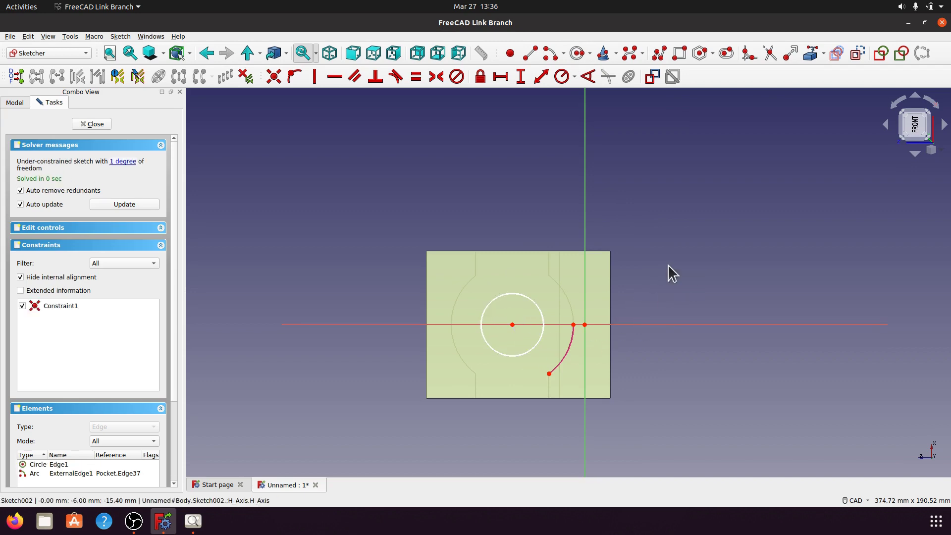
Constrain the circle's diameter to 24 mm, checking it against the a013.jpeg drawing, and close the sketch.
click(526, 294)
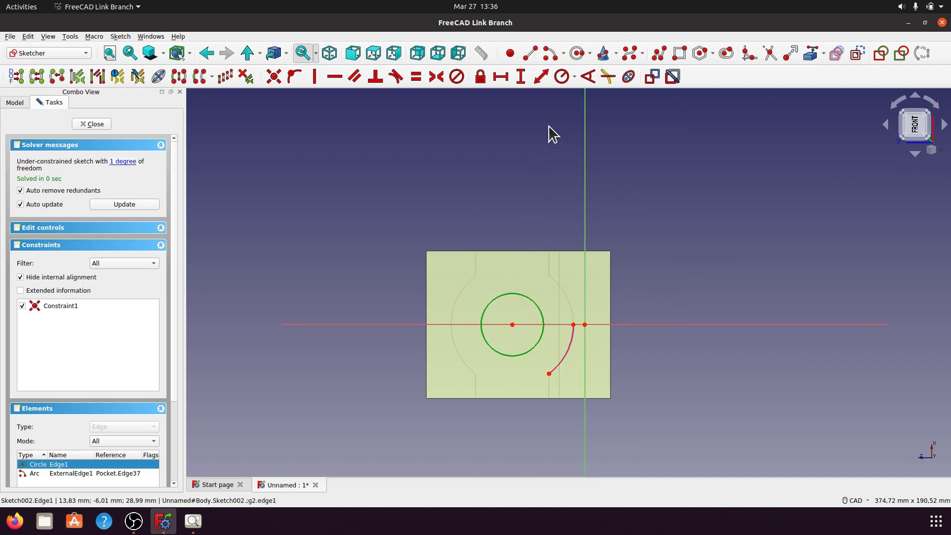
click(575, 77)
click(579, 103)
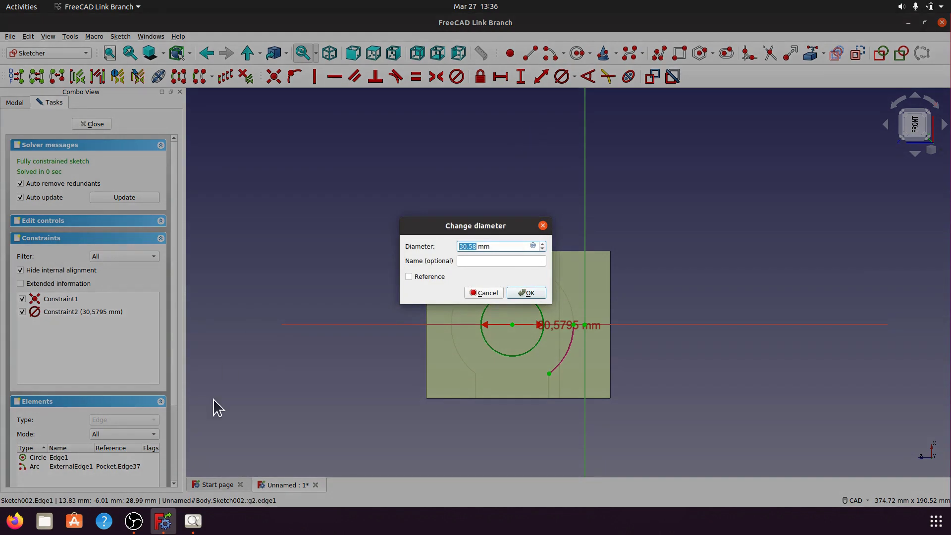
click(200, 526)
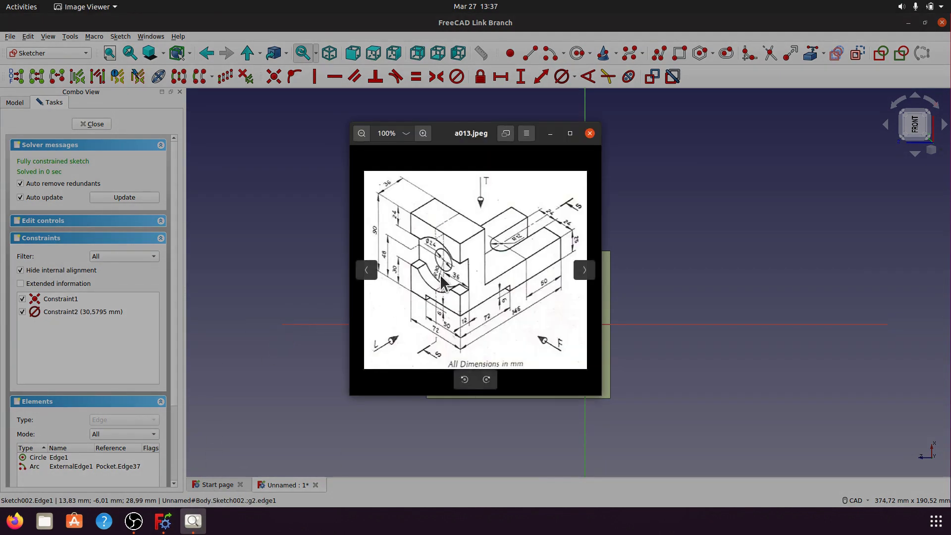
click(550, 134)
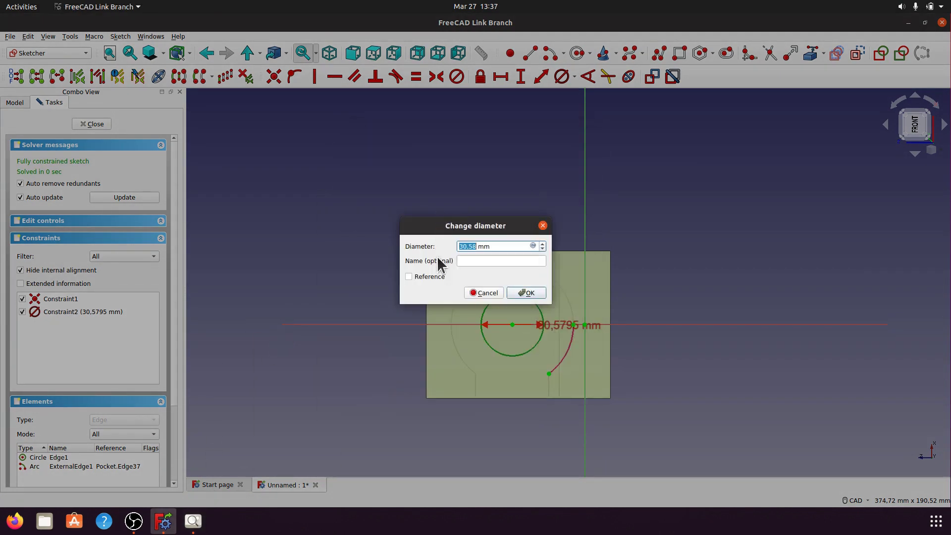
text(24)
click(542, 297)
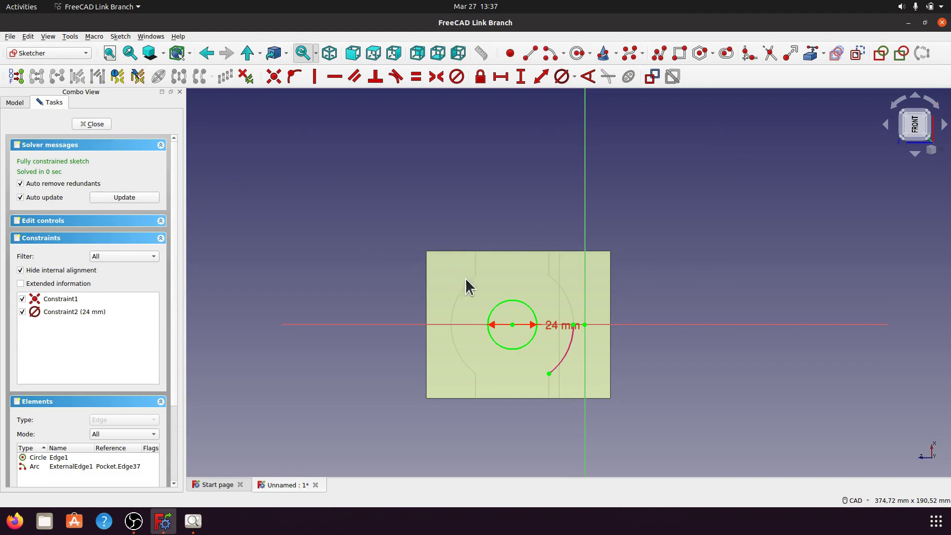
drag(552, 325, 577, 239)
click(100, 125)
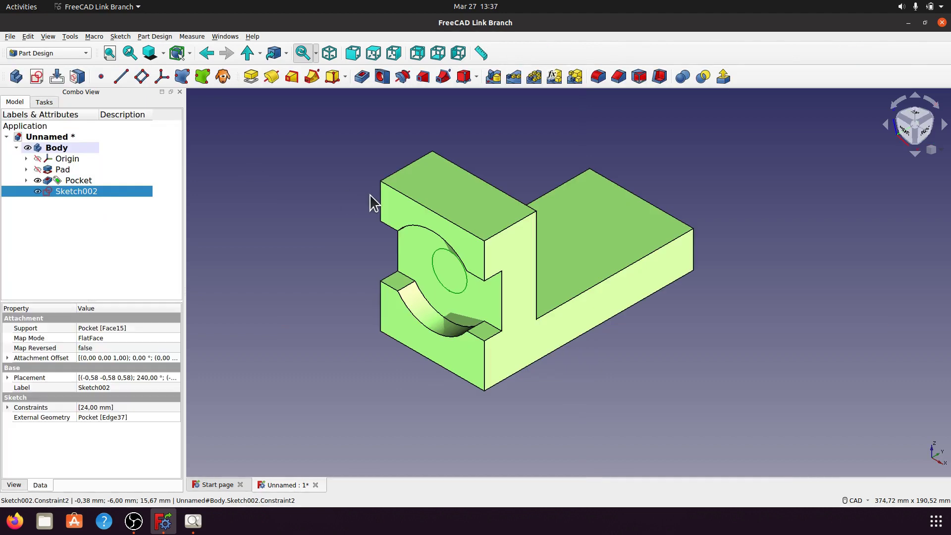
Cut the 24 mm circle sketch through the upright wall as a pocket of type To first.
click(362, 77)
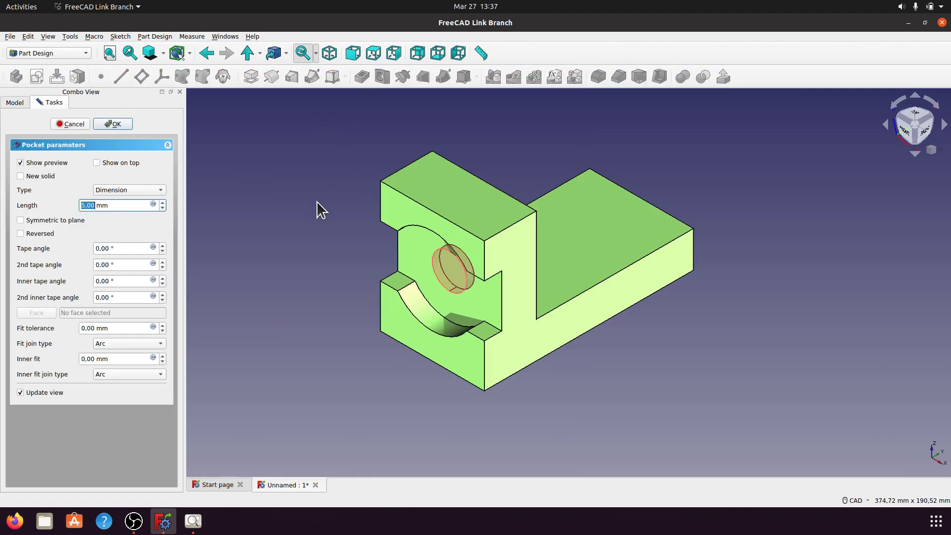
click(160, 190)
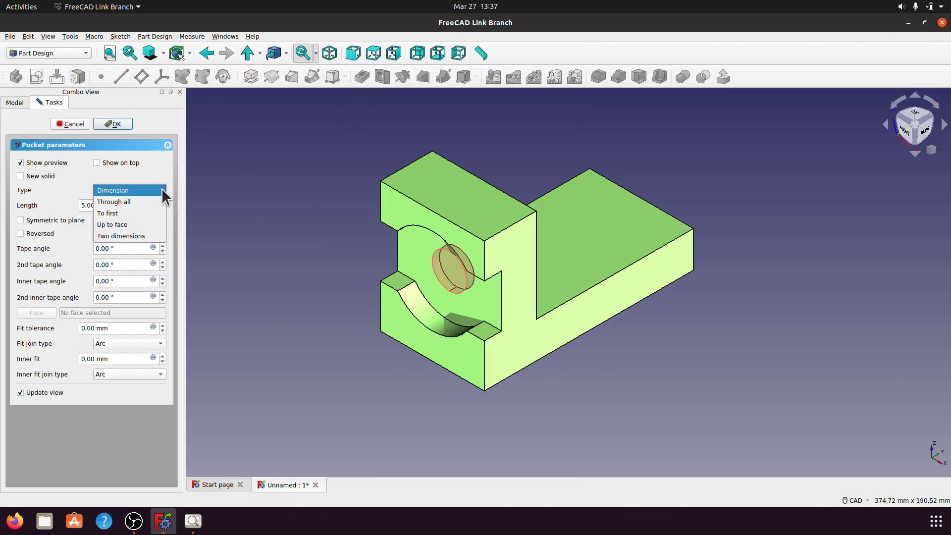
click(142, 213)
middle_drag(309, 255, 685, 299)
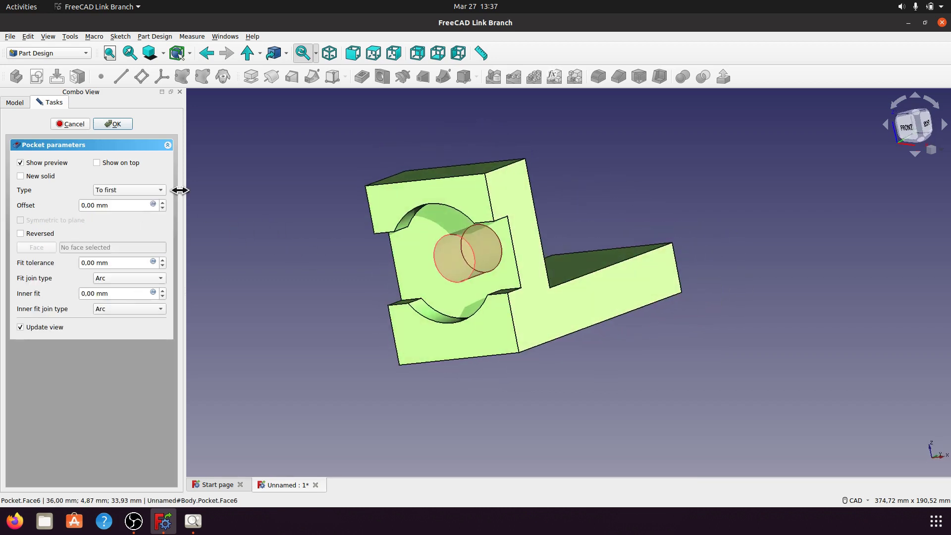
click(126, 124)
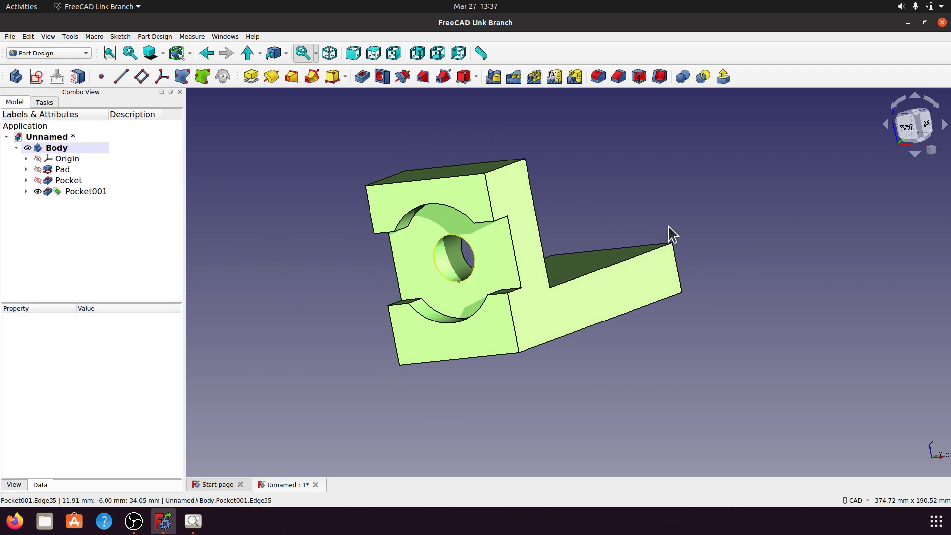
middle_drag(672, 233, 643, 283)
click(329, 53)
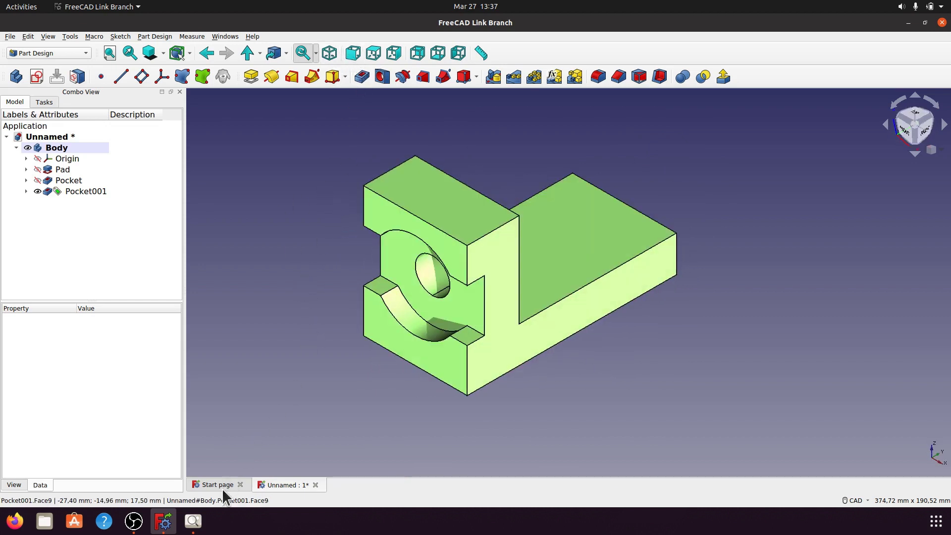
Consult the slot dimensions in the a013.jpeg drawing and start a new sketch on the top face of the base plate.
click(194, 521)
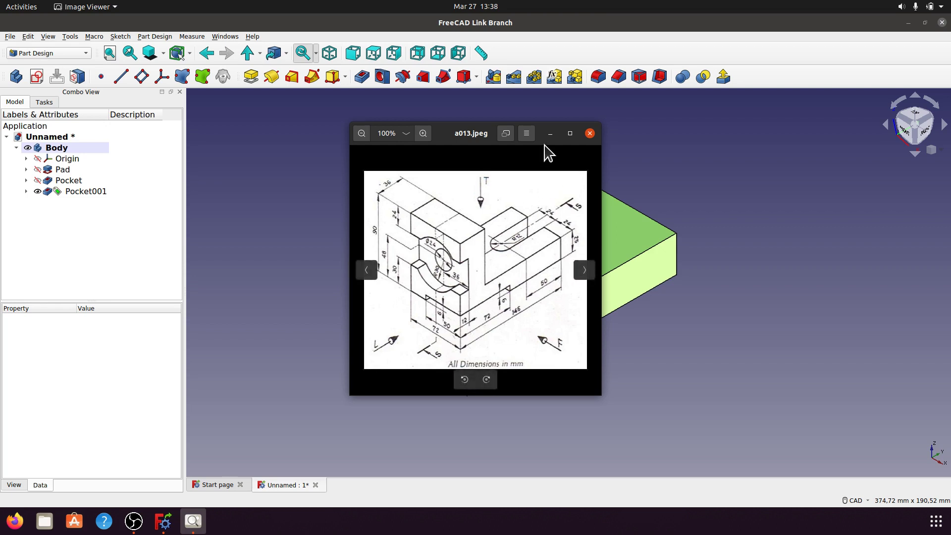
click(551, 134)
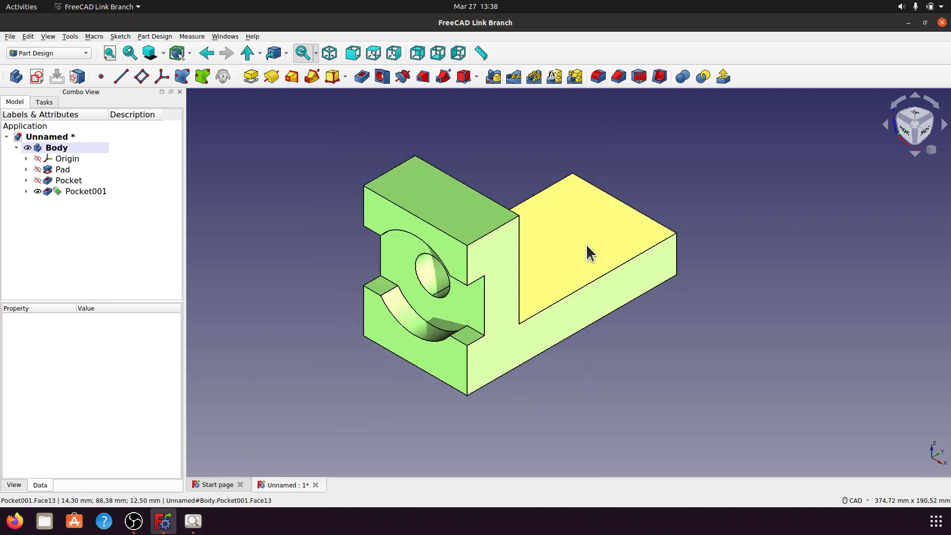
click(581, 231)
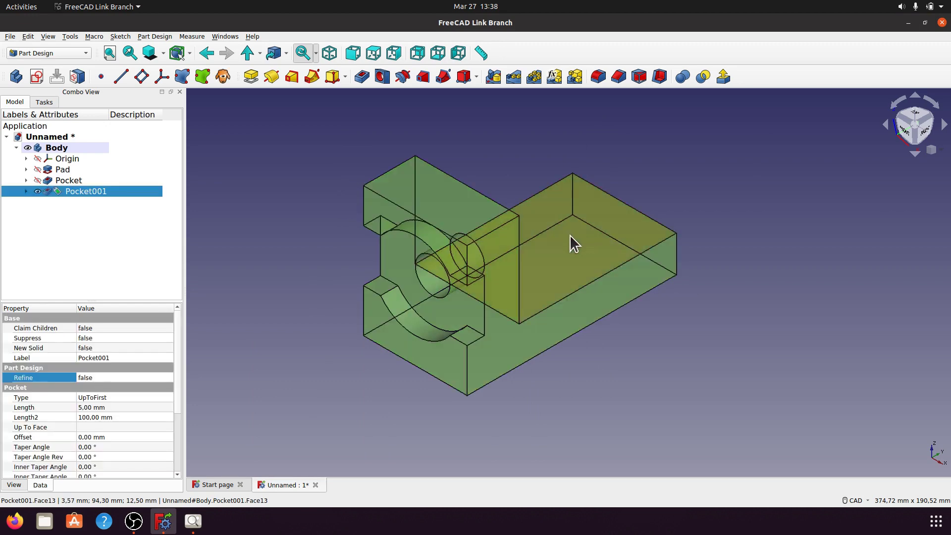
click(39, 75)
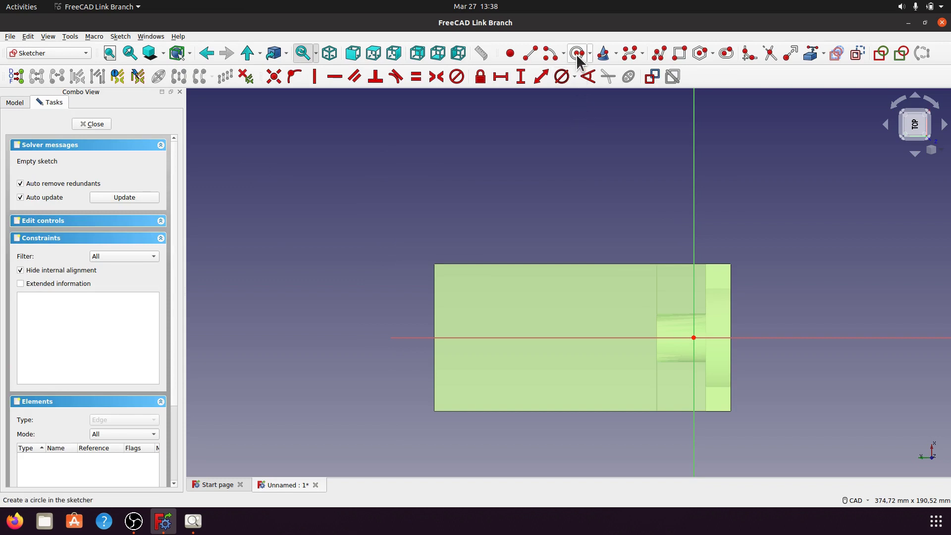
Sketch a horizontal slot on the horizontal axis across the plate's free end, its inner arc center about 43 mm from that edge.
click(727, 54)
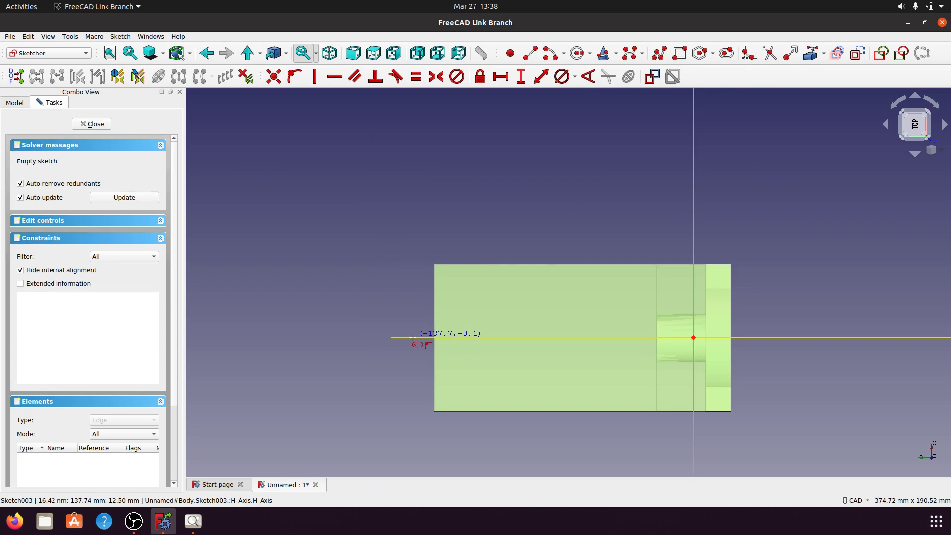
click(418, 339)
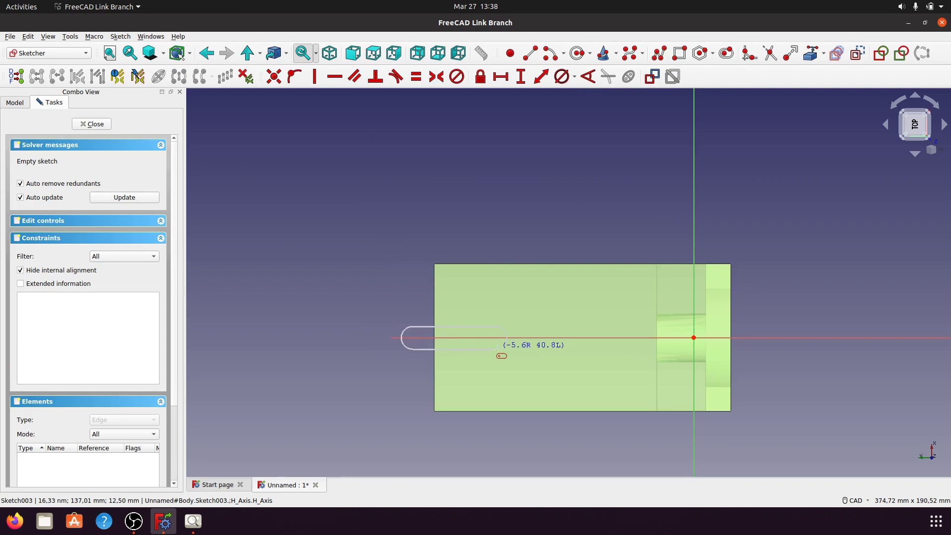
click(522, 367)
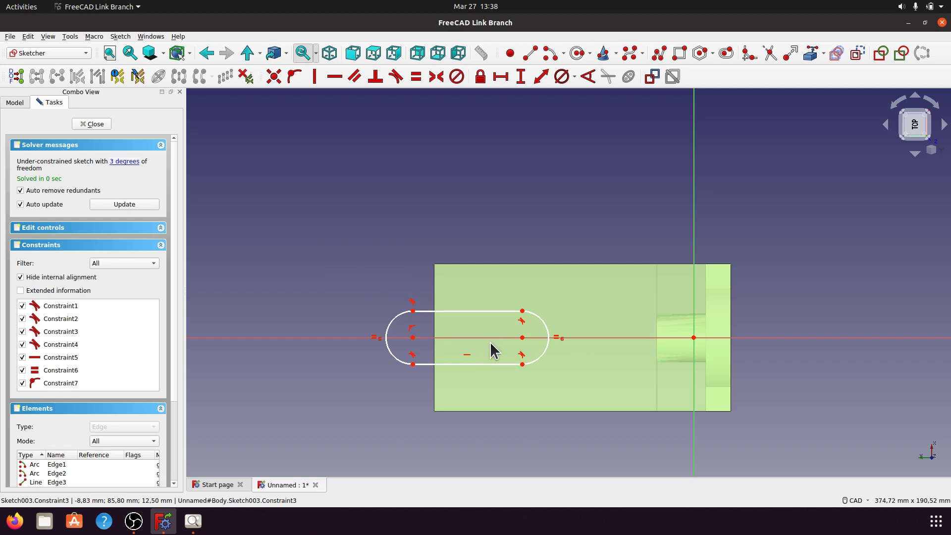
Constrain the slot's width to 24 mm between the two endpoints of its outer arc.
click(413, 311)
click(412, 364)
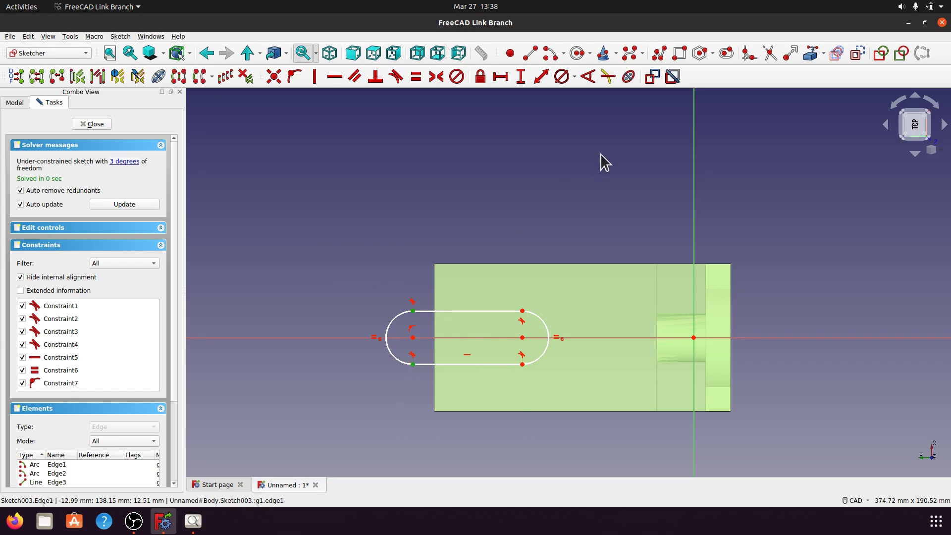
click(541, 78)
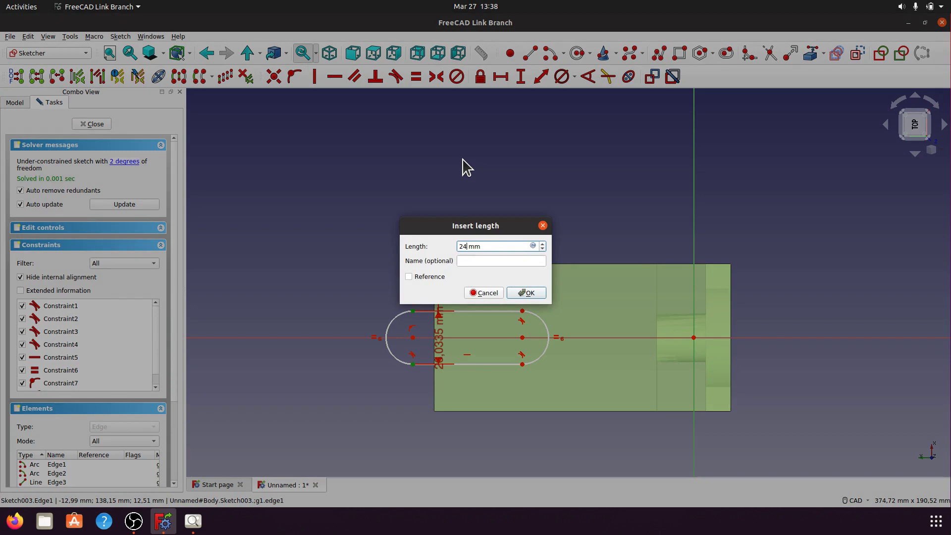
click(522, 293)
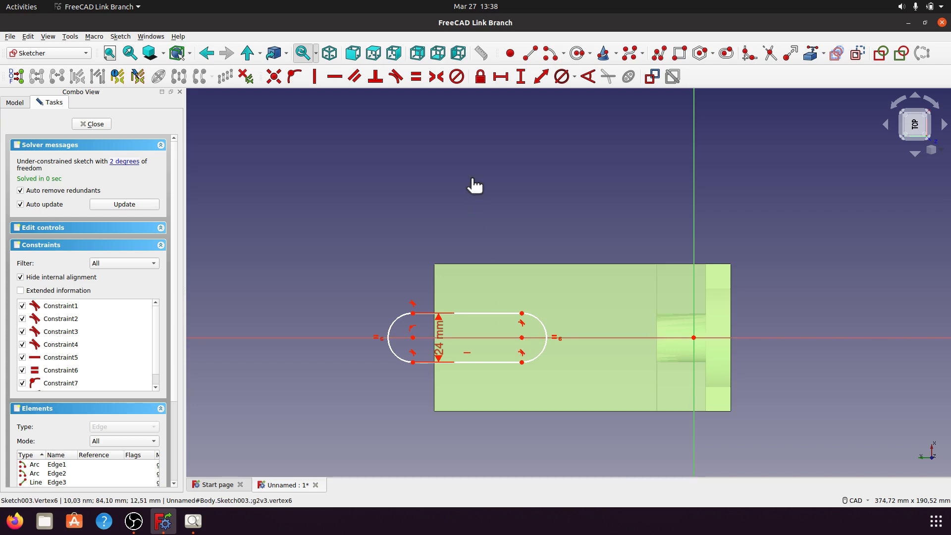
Reference the plate's free end edge as external geometry and constrain the slot's inner arc center 50 mm from it, as in the a013.jpeg drawing.
click(811, 53)
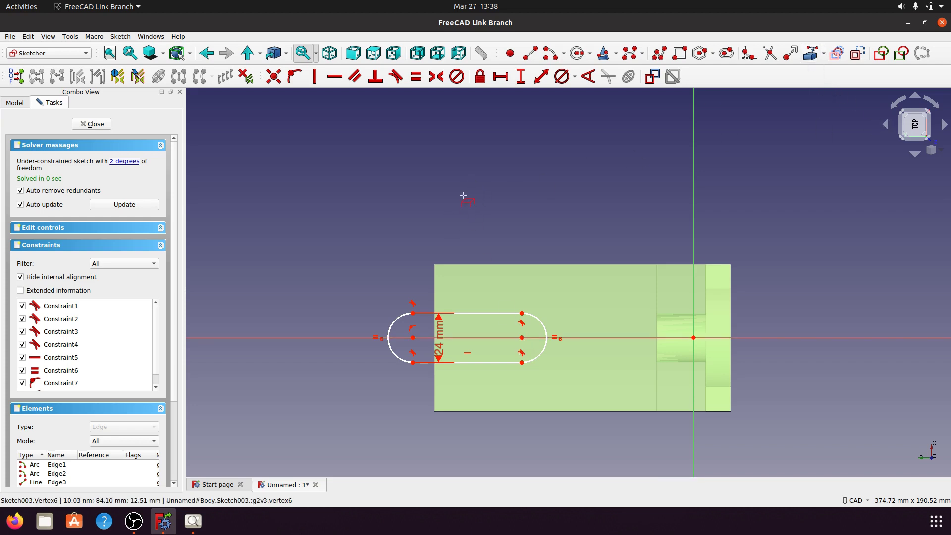
click(434, 286)
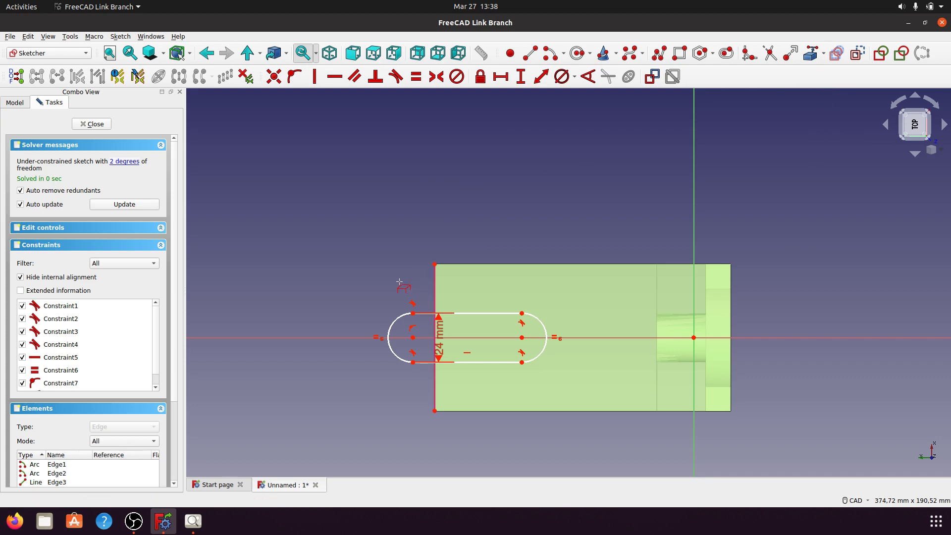
click(435, 291)
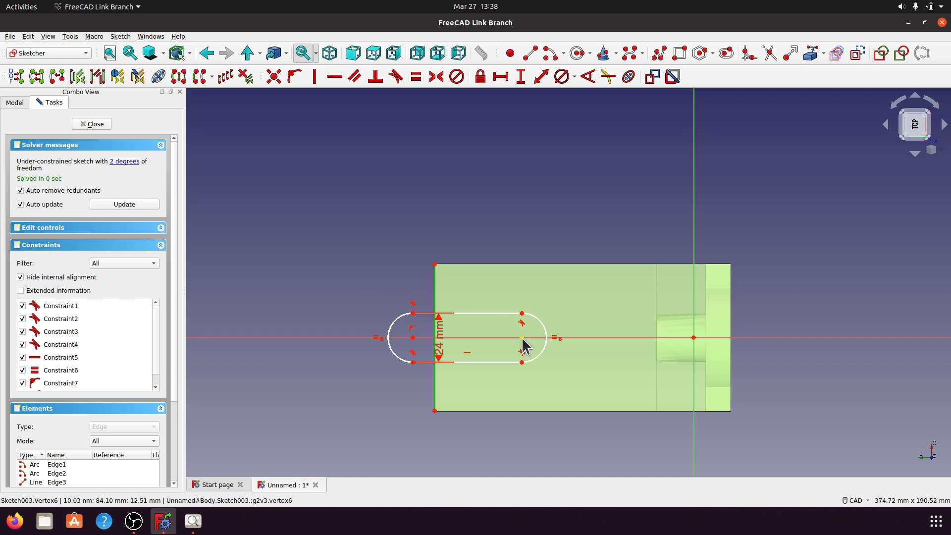
click(522, 338)
click(503, 81)
click(555, 283)
click(521, 82)
click(559, 283)
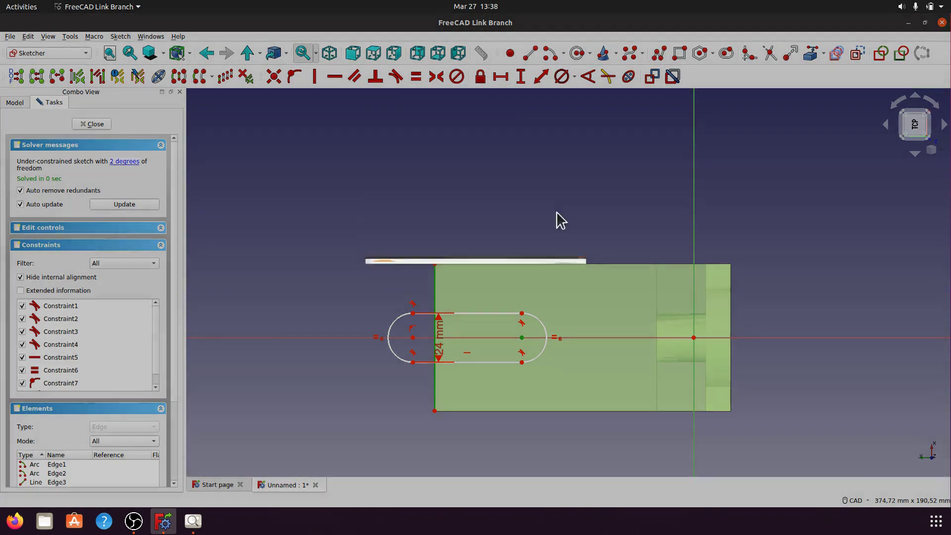
click(540, 78)
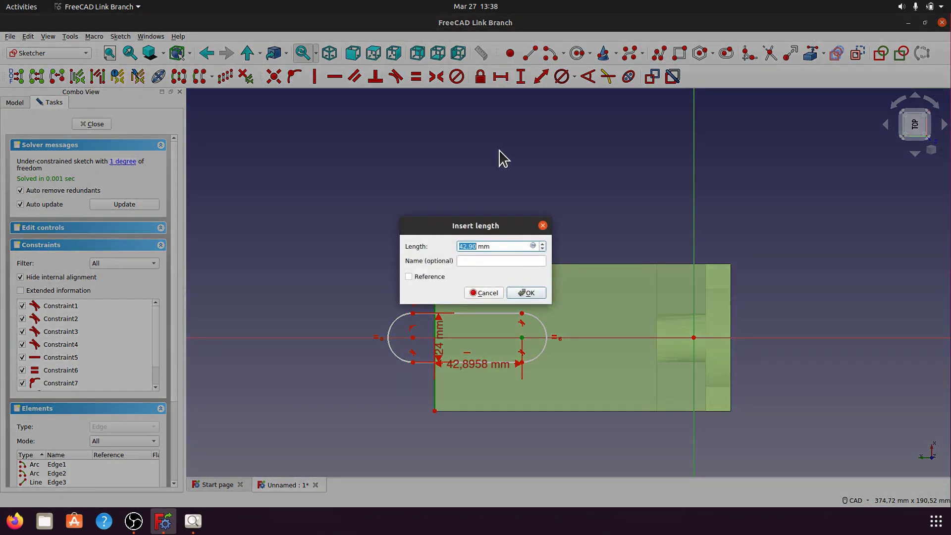
click(193, 520)
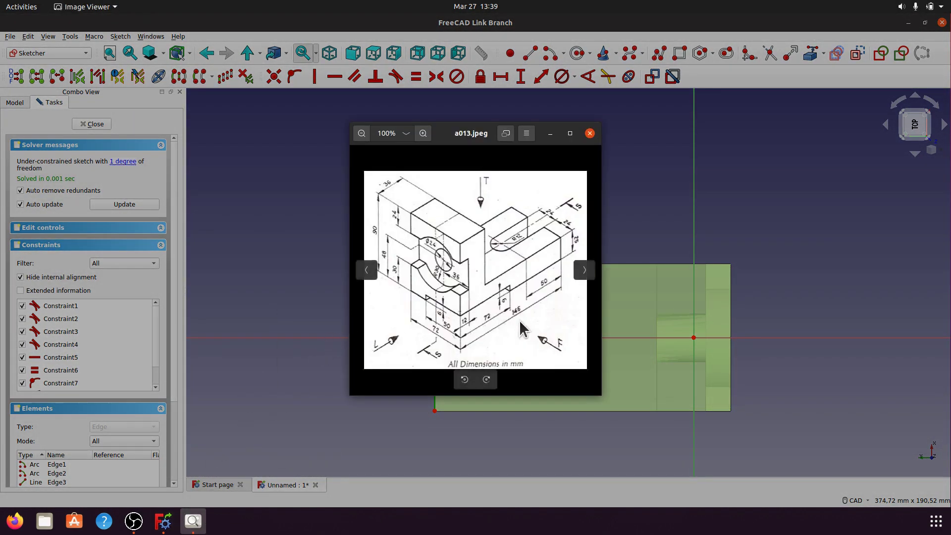
click(550, 133)
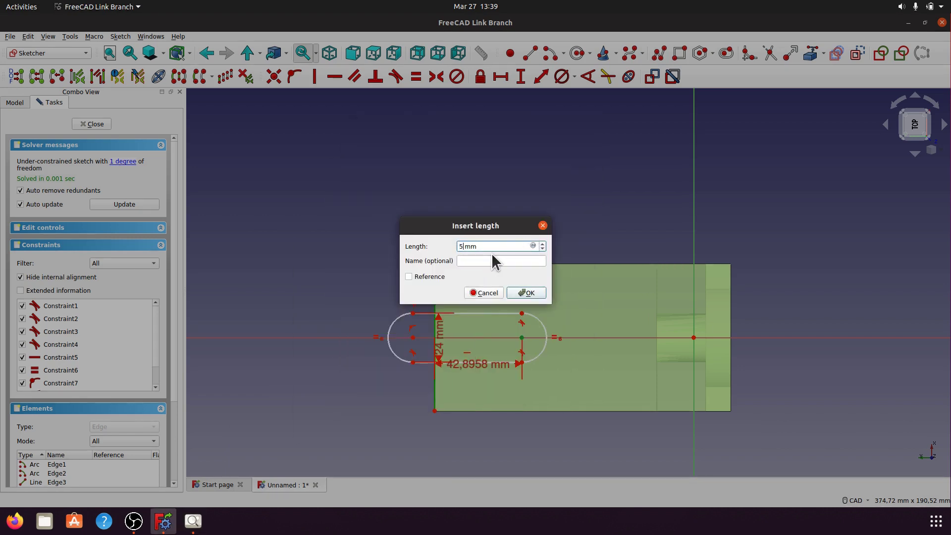
click(529, 294)
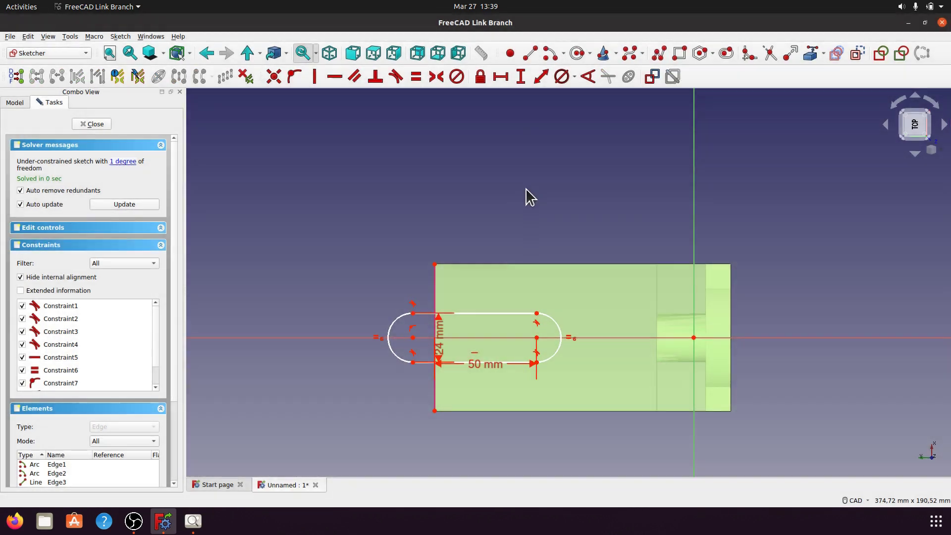
Move the 50 mm and 24 mm dimension labels clear of the slot and highlight the geometry that is still under-constrained.
click(485, 364)
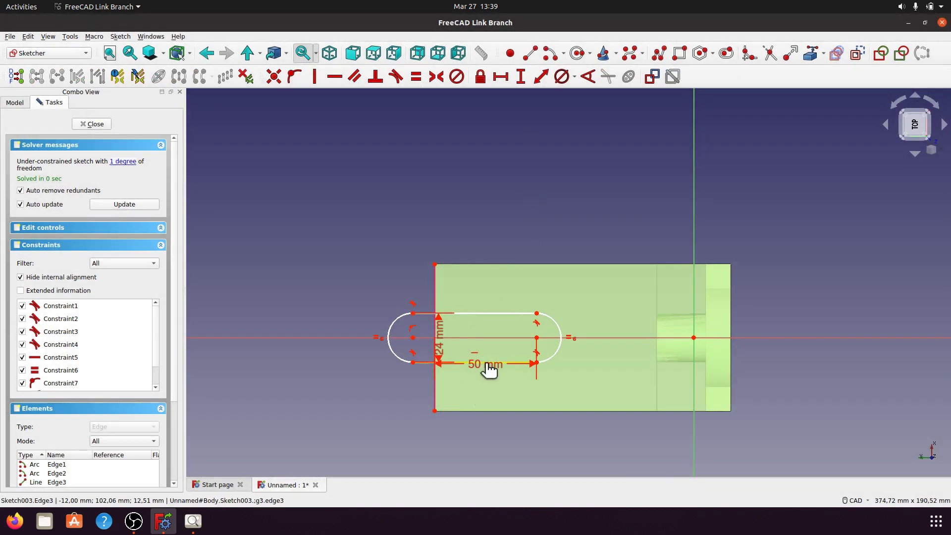
click(426, 385)
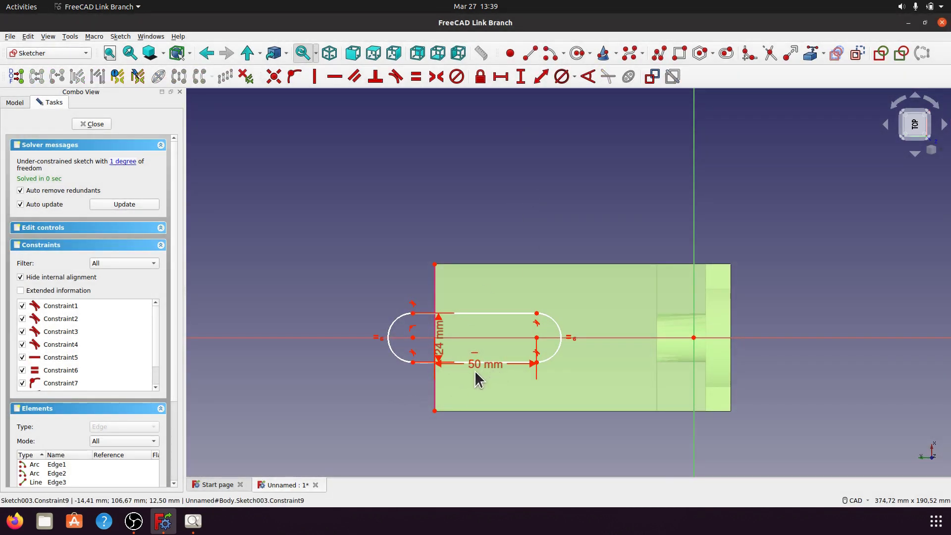
drag(475, 366, 496, 449)
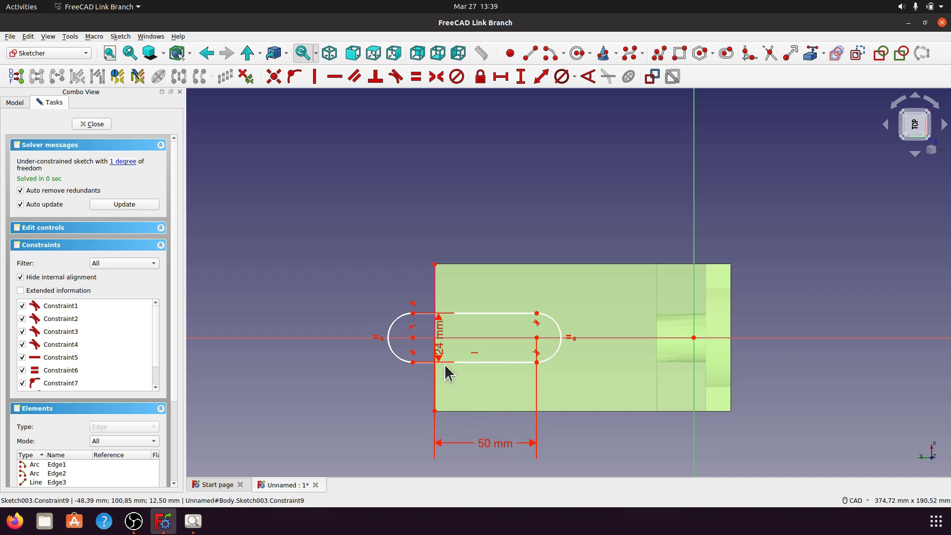
drag(440, 354, 342, 263)
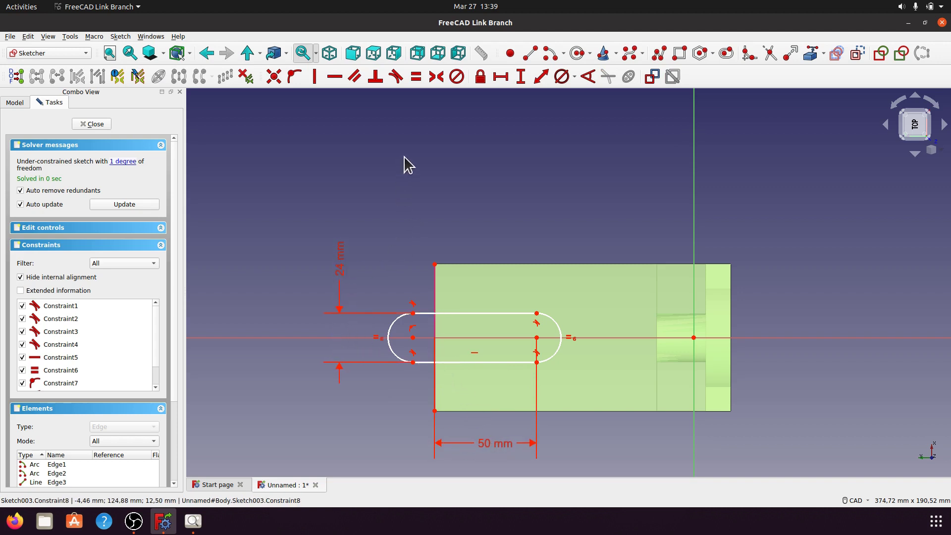
click(126, 162)
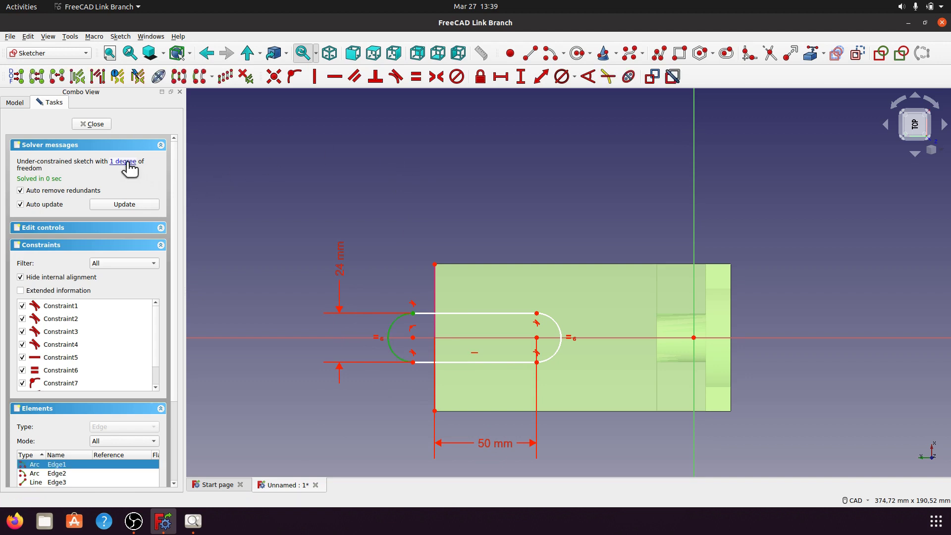
click(384, 186)
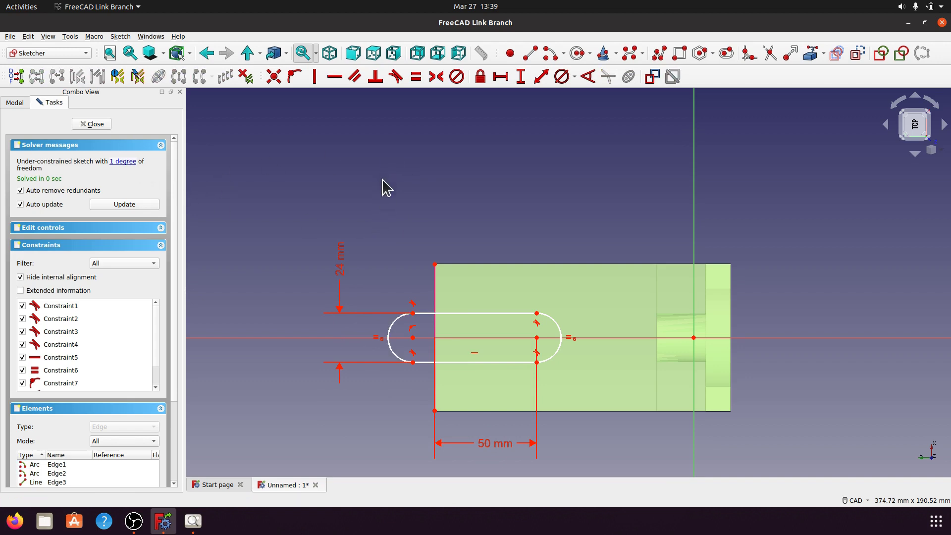
Constrain the horizontal distance between the slot's two arc centers to 60 mm, move that dimension clear of the slot and finish the sketch.
click(413, 338)
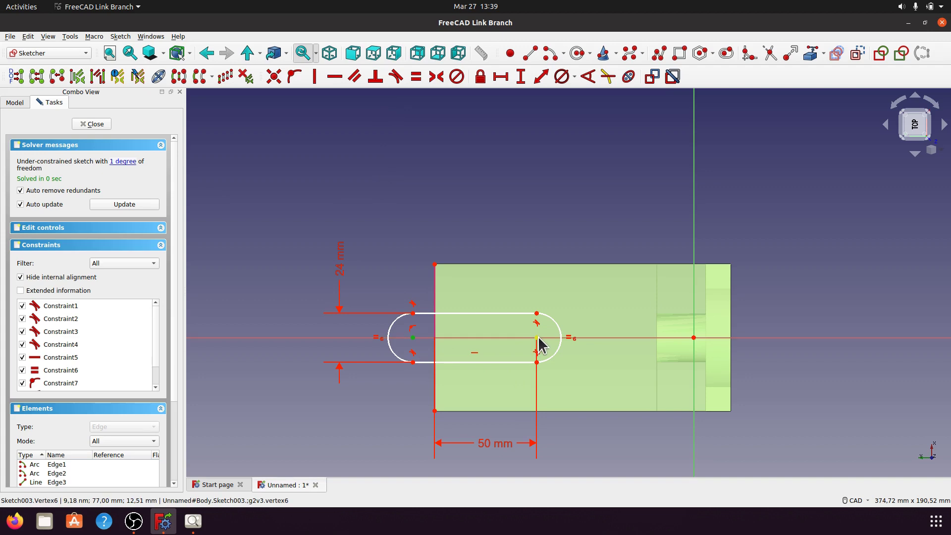
click(501, 77)
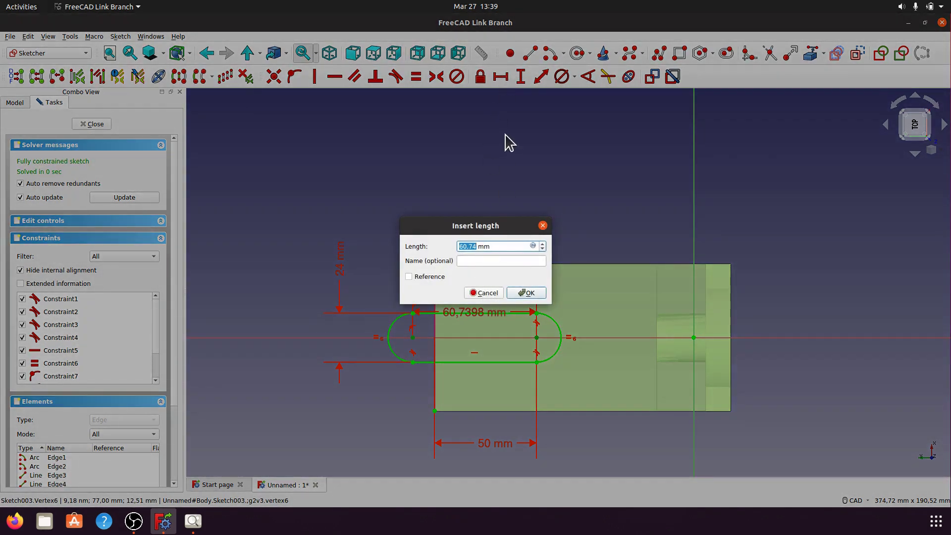
text(60)
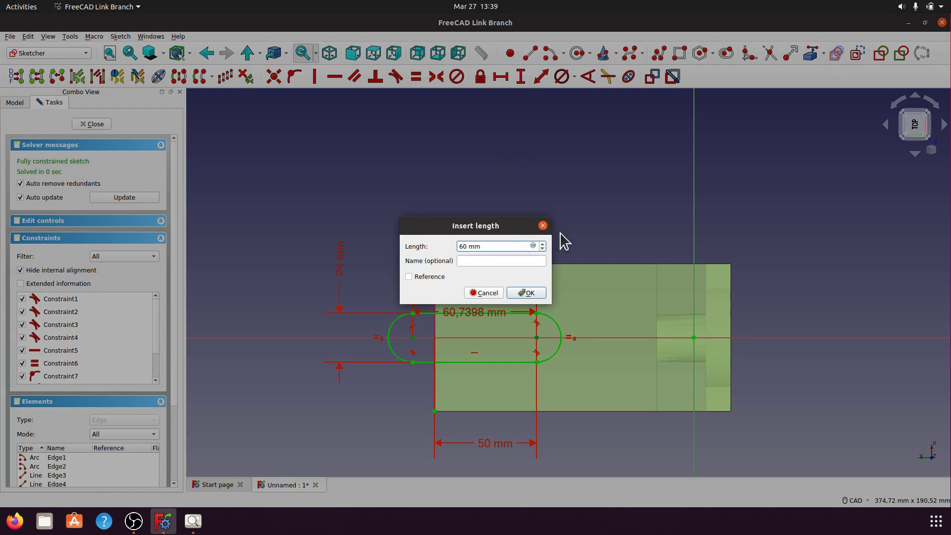
click(526, 293)
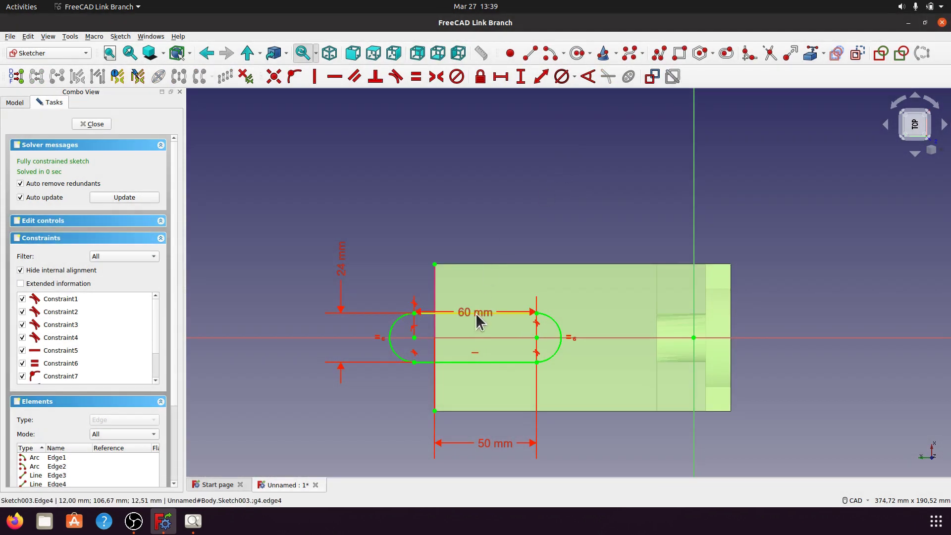
drag(477, 316, 469, 233)
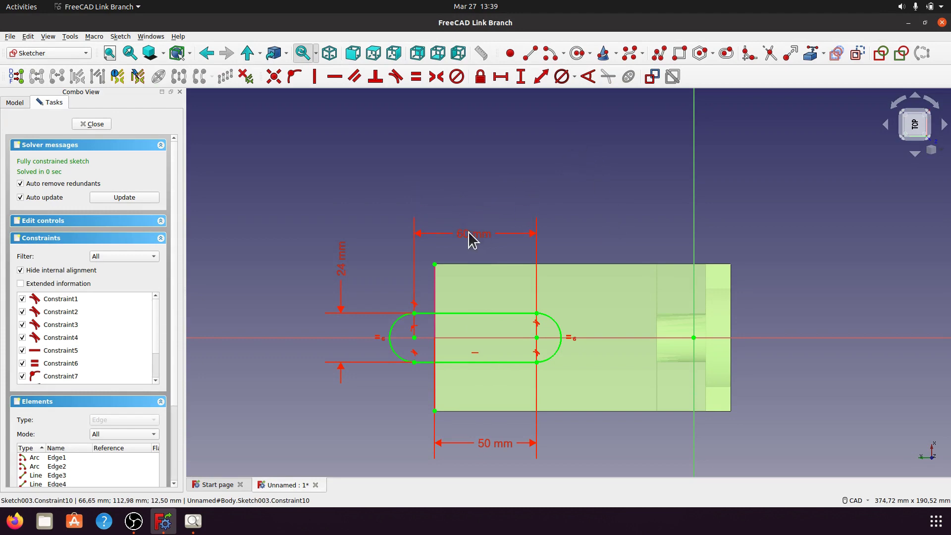
click(95, 125)
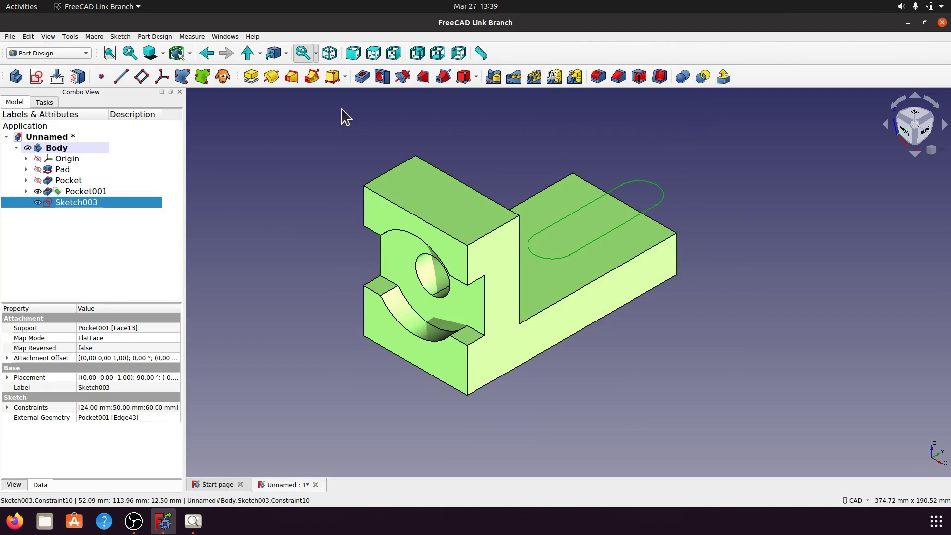
Pocket the slot sketch through the base plate using the To first type.
click(361, 76)
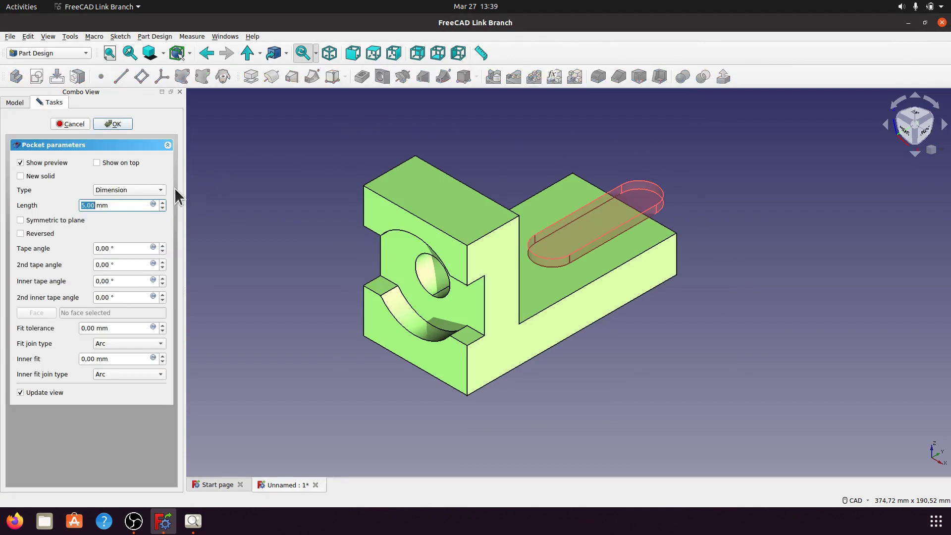
click(159, 190)
click(134, 214)
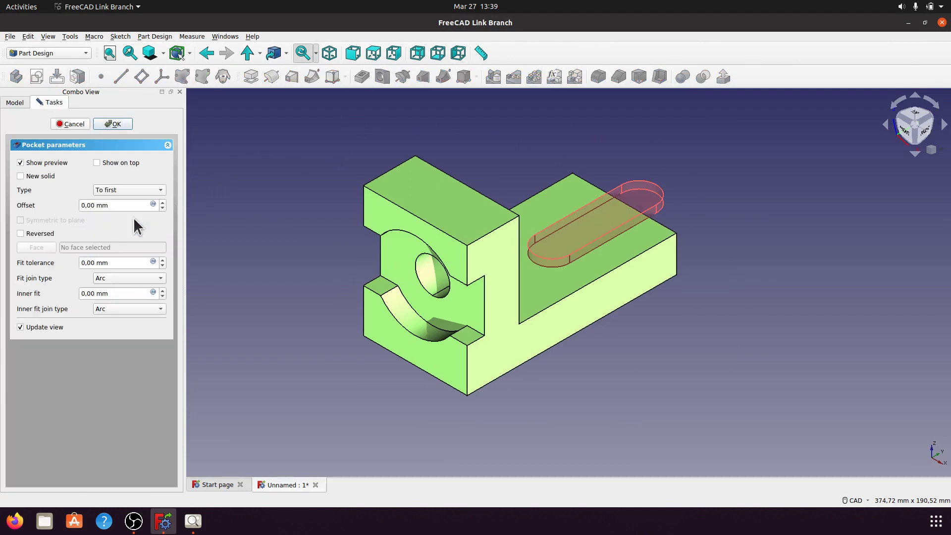
middle_drag(737, 353, 748, 297)
click(128, 124)
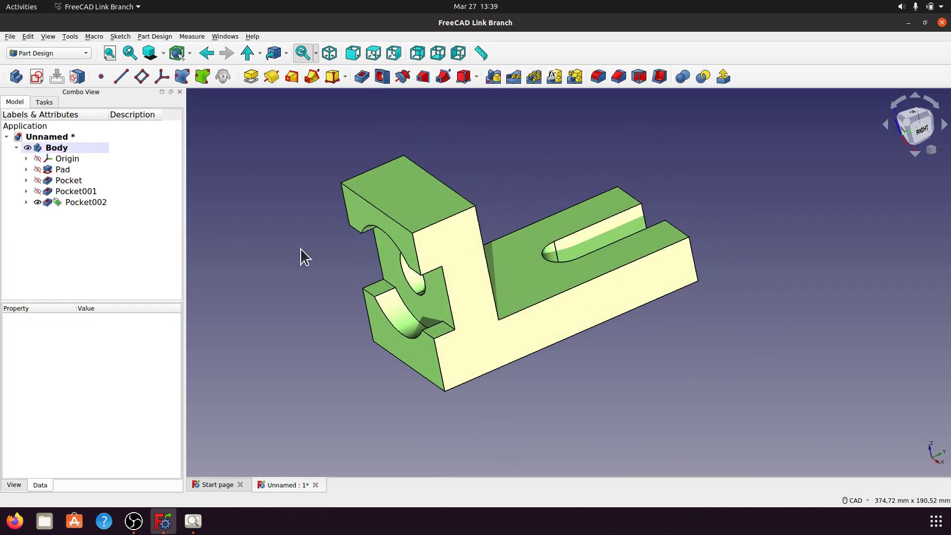
Examine the slotted bracket in isometric view and check the a013.jpeg drawing for the dimensions of the underside recess.
middle_drag(693, 338, 580, 218)
key(0)
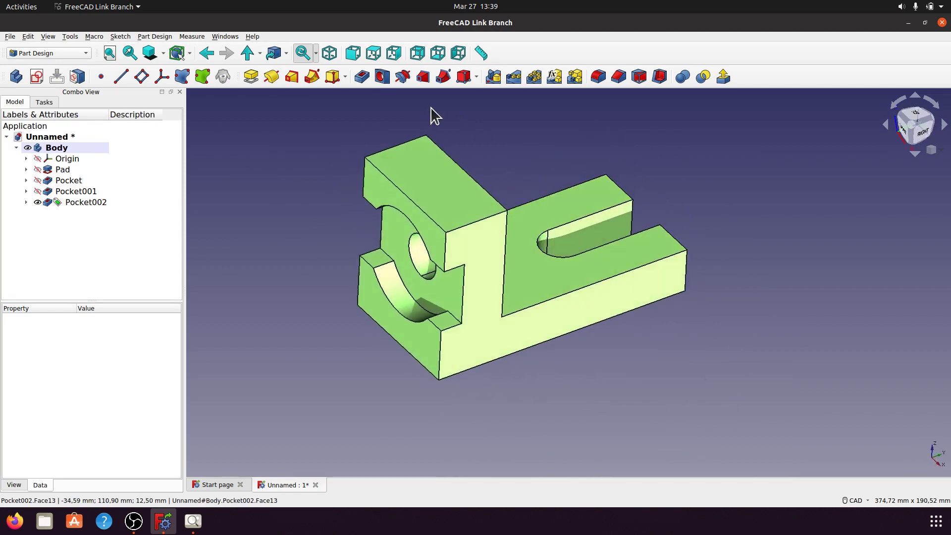
click(333, 56)
middle_drag(660, 374, 684, 386)
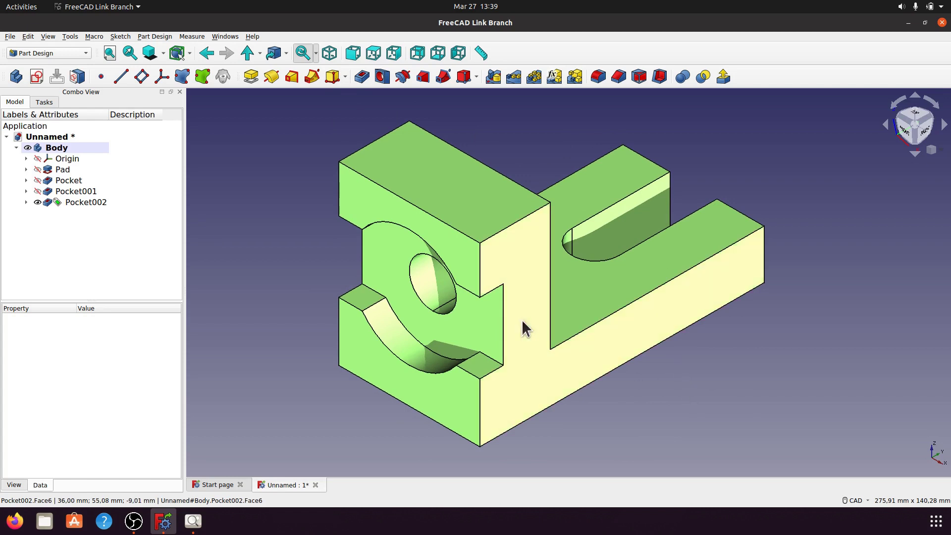
click(193, 521)
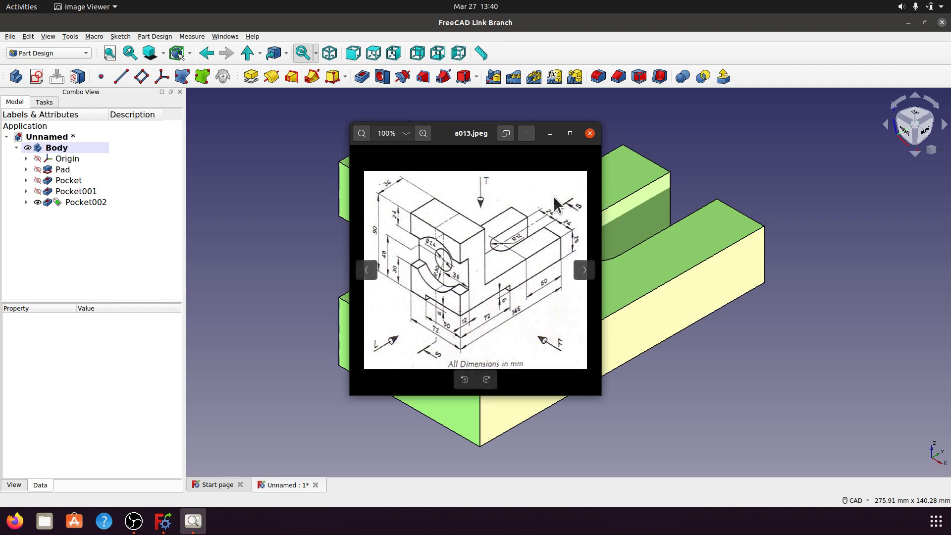
click(550, 133)
Start a new sketch on the flat underside face of the bracket.
middle_drag(429, 420, 519, 308)
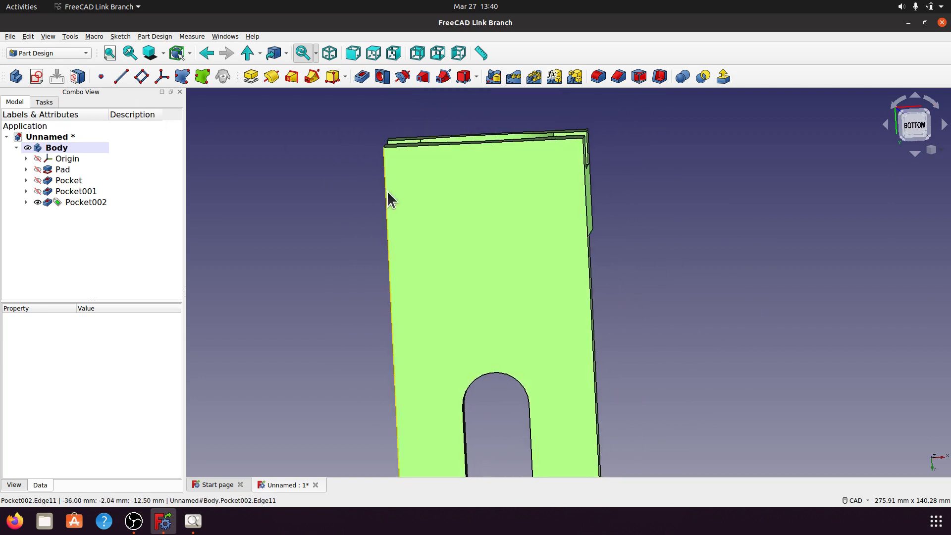
click(442, 203)
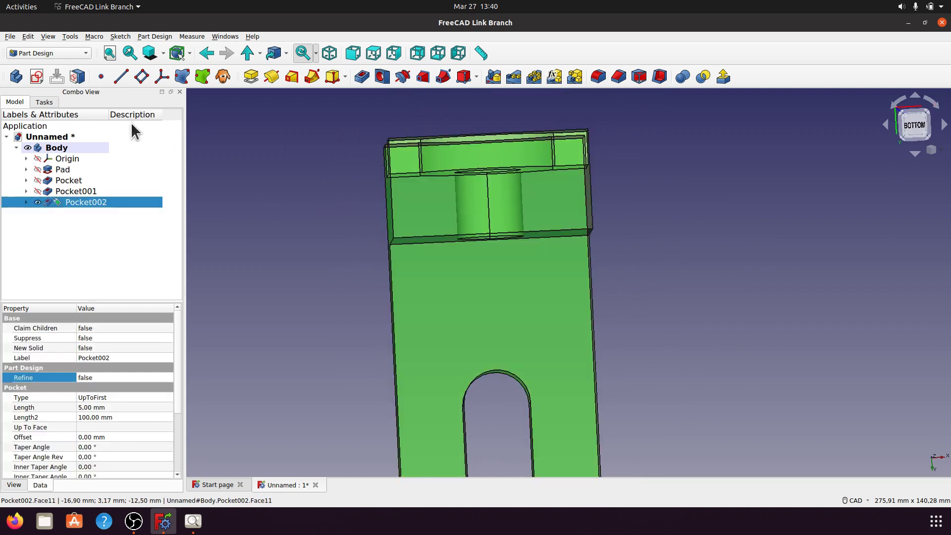
click(37, 76)
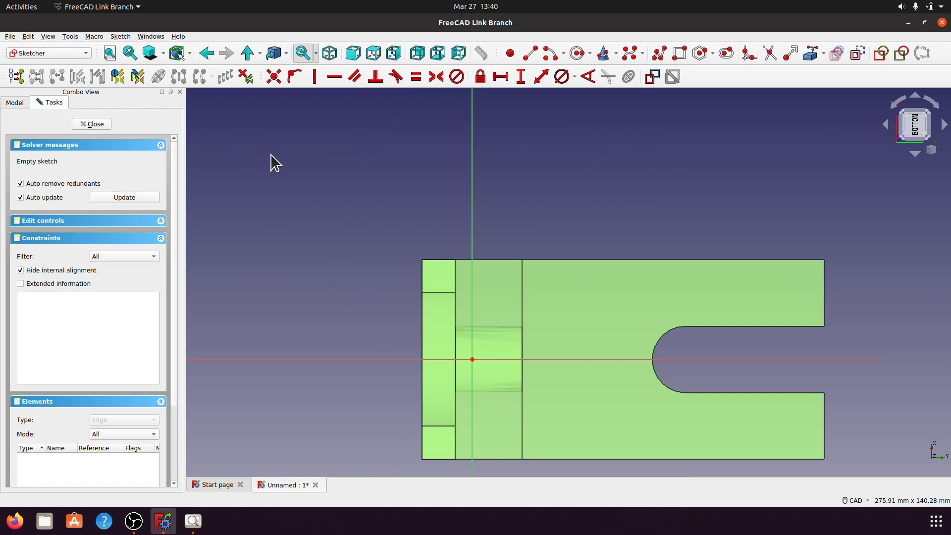
Sketch a rectangle about 37 mm wide on the underside, with one corner near the body's corner at the upright end.
mouse_move(617, 183)
middle_down()
mouse_move(556, 210)
mouse_move(612, 177)
mouse_move(608, 184)
middle_up()
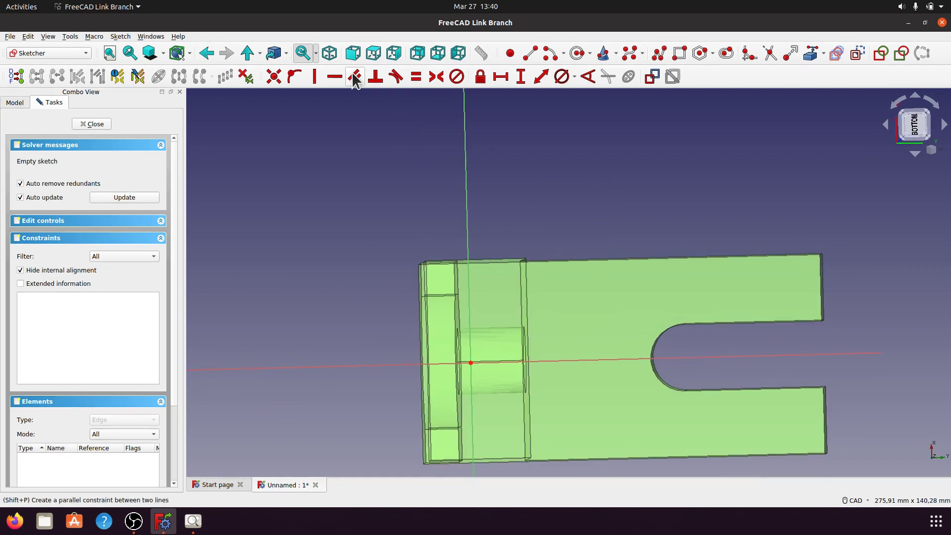
click(353, 53)
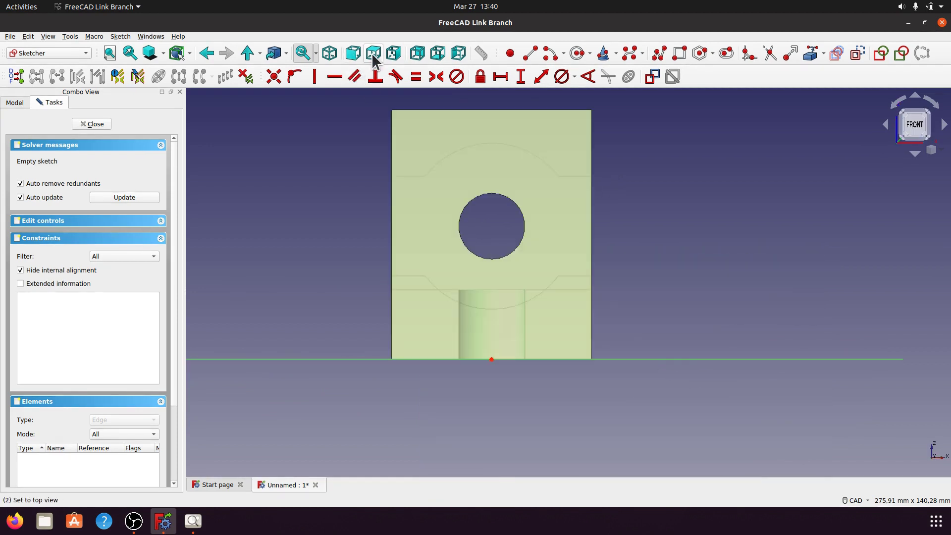
click(374, 53)
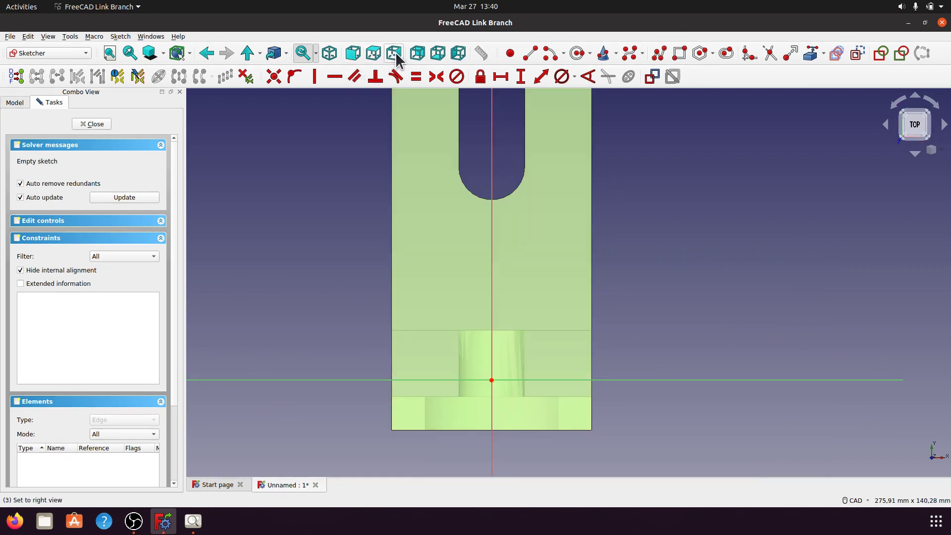
click(439, 55)
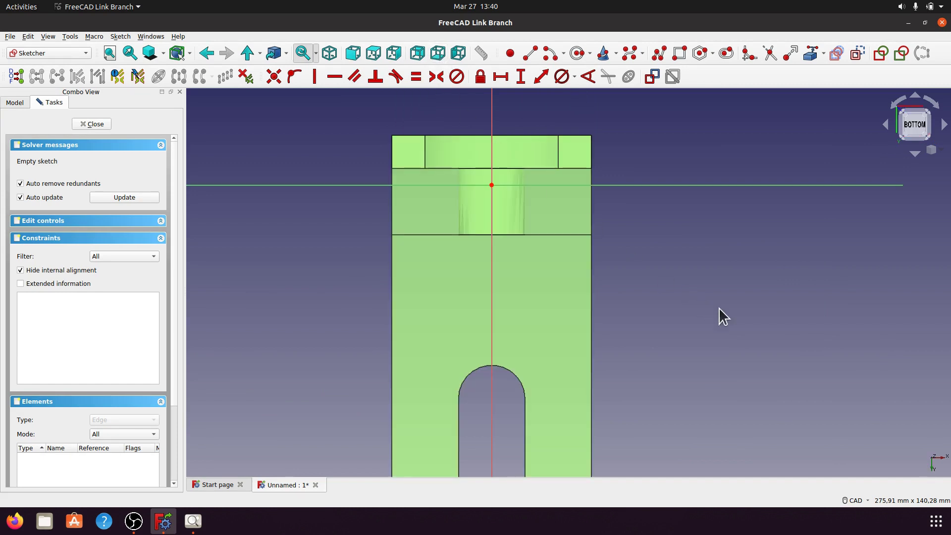
middle_drag(666, 242, 589, 231)
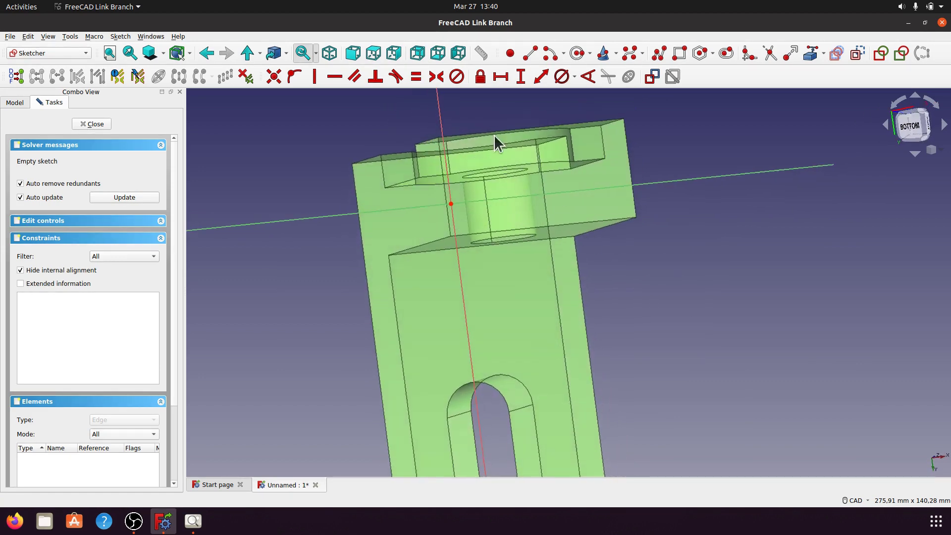
click(438, 55)
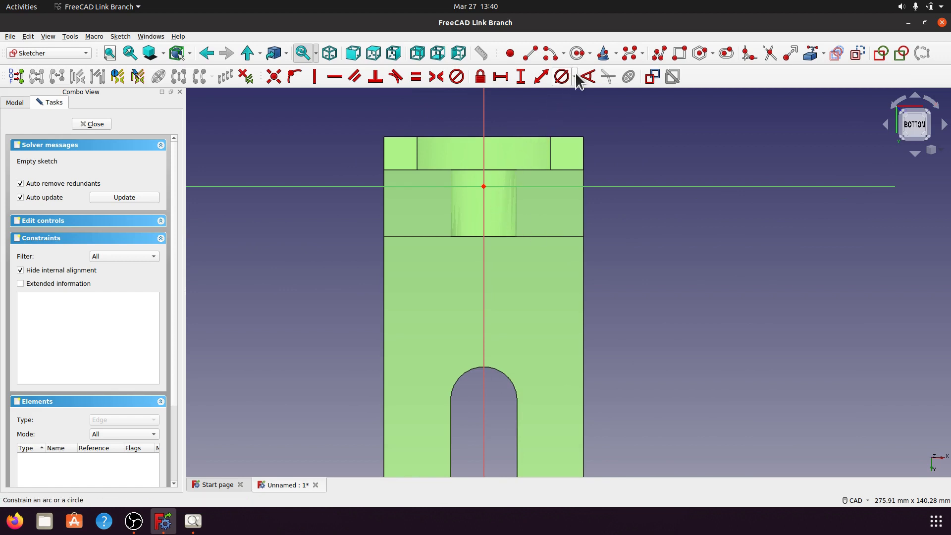
click(680, 53)
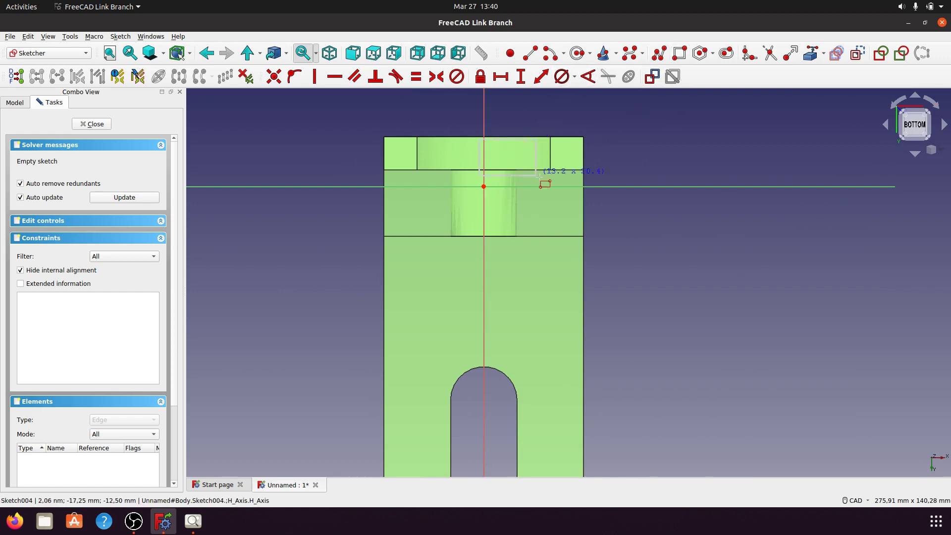
click(580, 280)
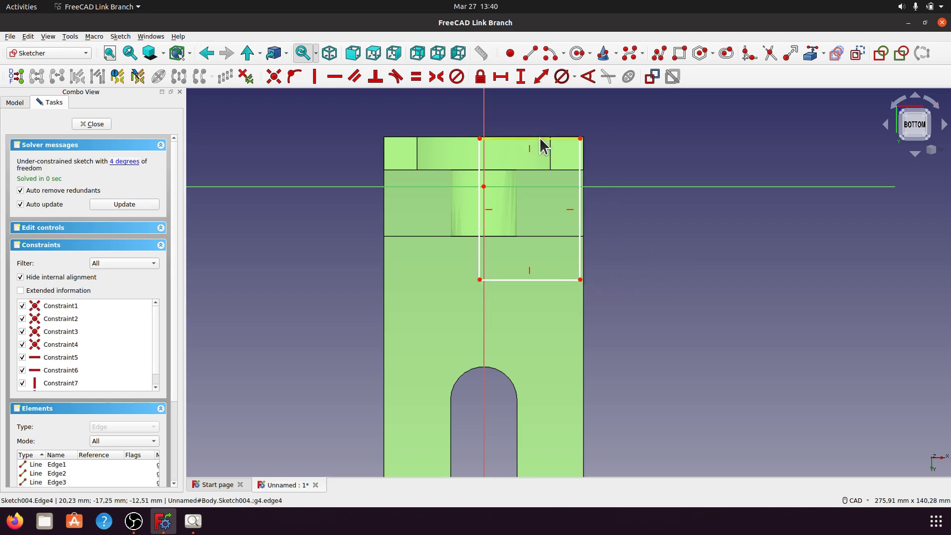
Reference the underside's adjacent side and end edges as external geometry and make the rectangle's nearest corner coincident with their shared corner.
scroll(575, 121, up, 4)
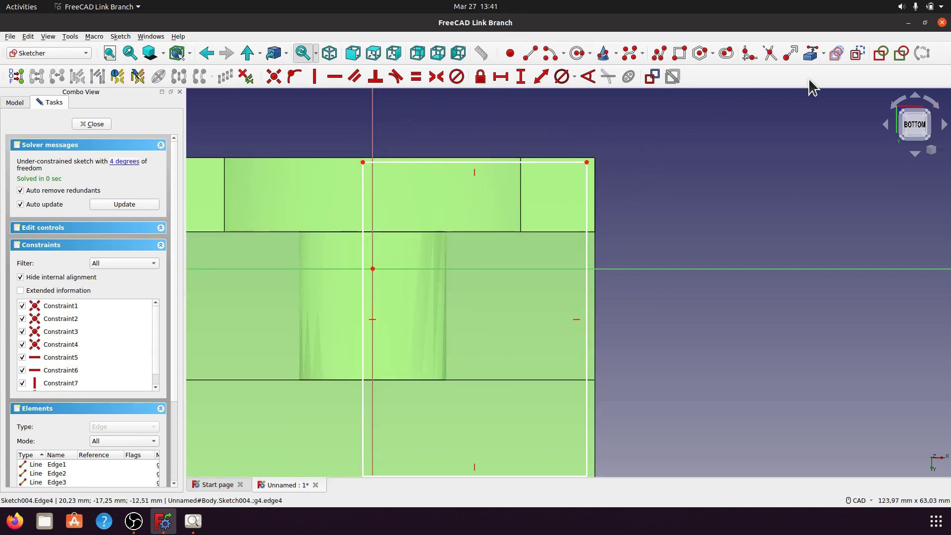
click(812, 53)
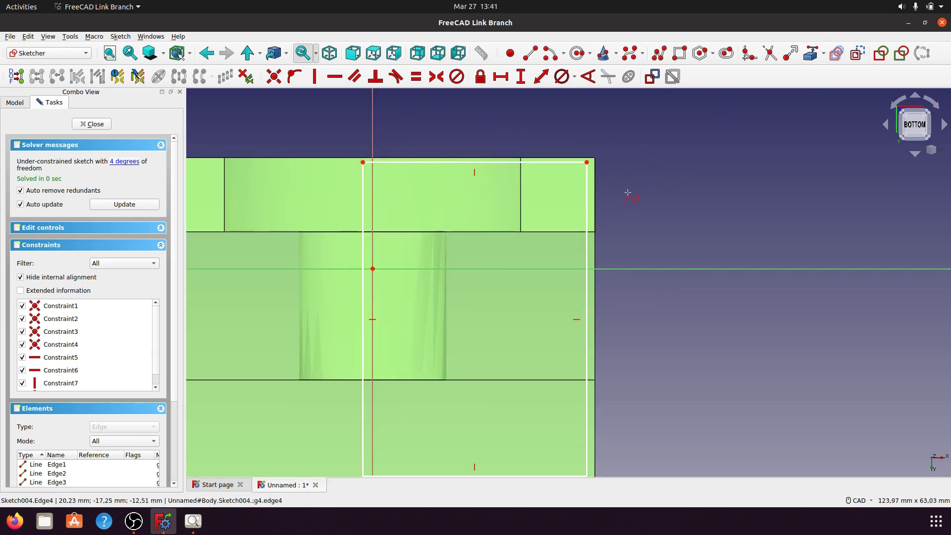
click(595, 186)
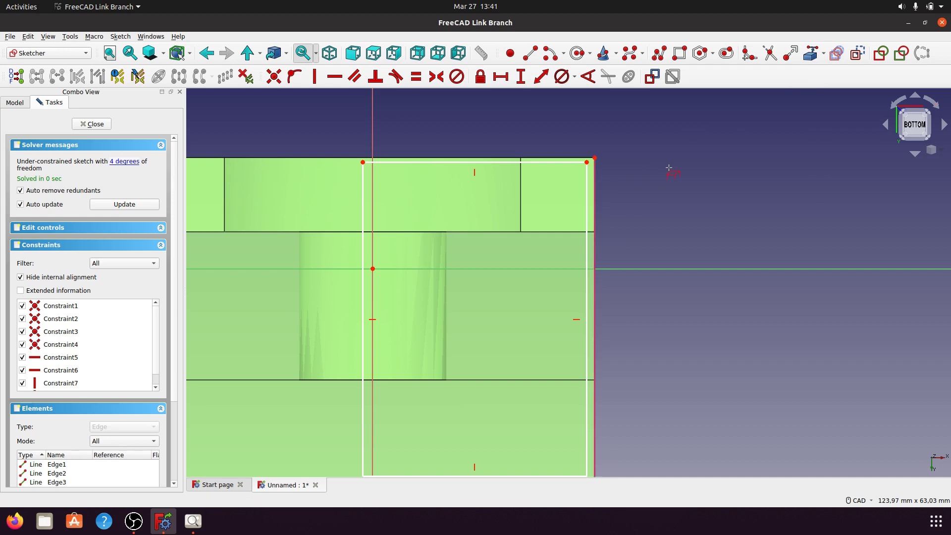
click(572, 158)
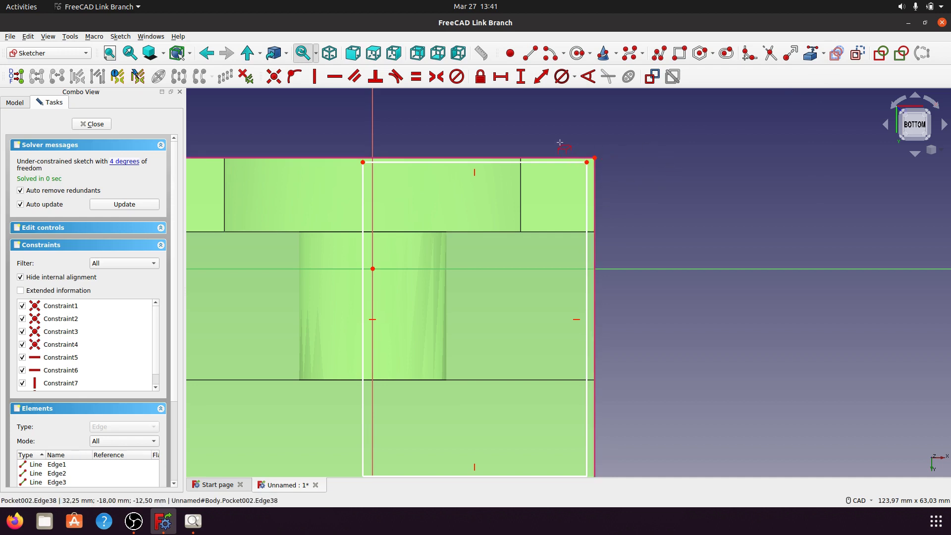
click(588, 162)
click(594, 158)
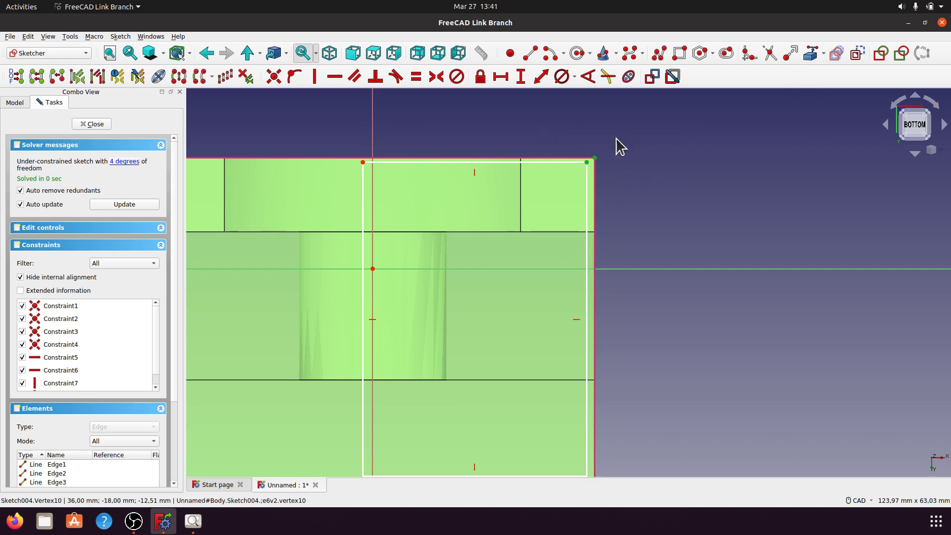
click(274, 77)
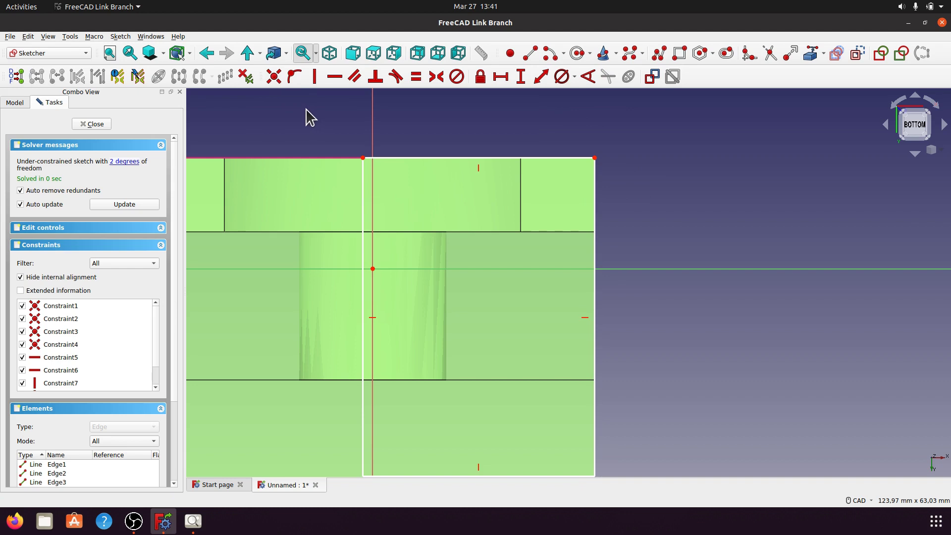
Try to apply a 50 mm vertical distance constraint to the rectangle's line along the body's end edge.
scroll(557, 141, down, 2)
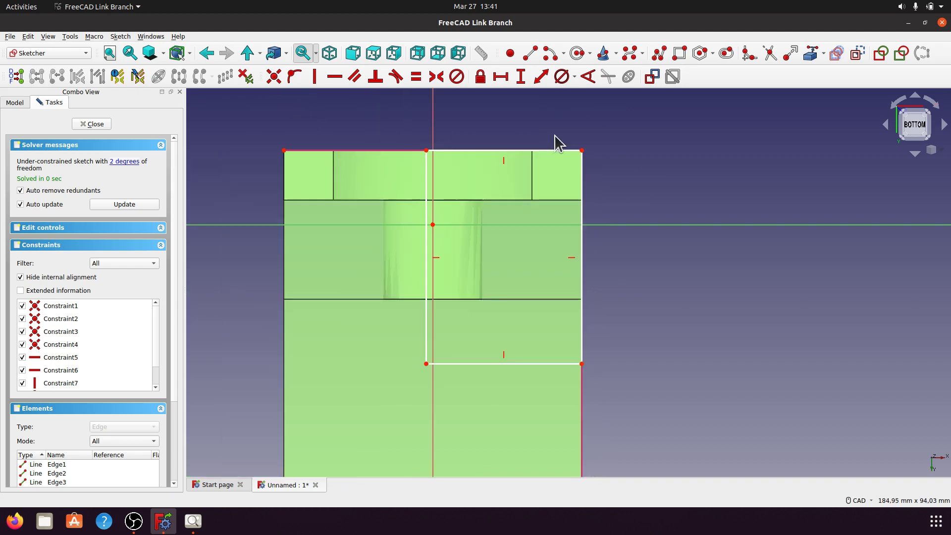
click(519, 151)
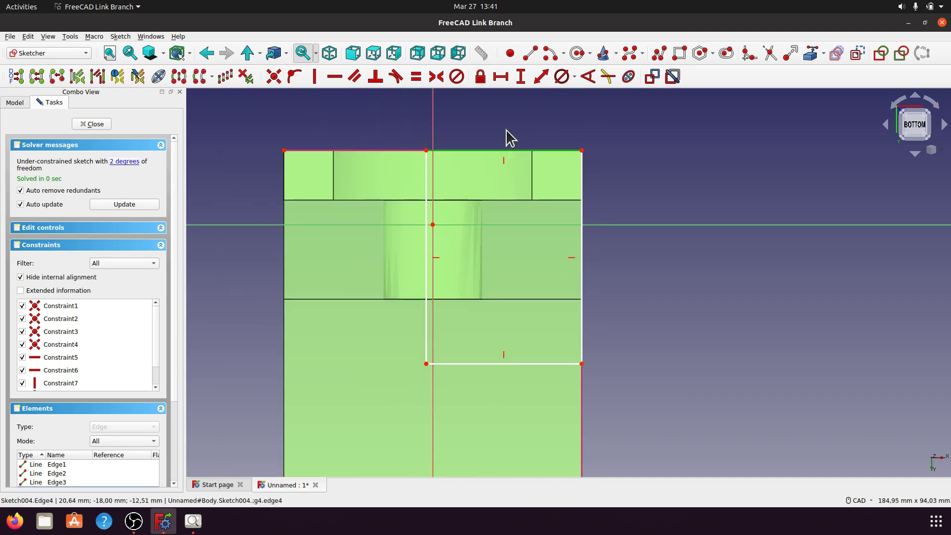
key(i)
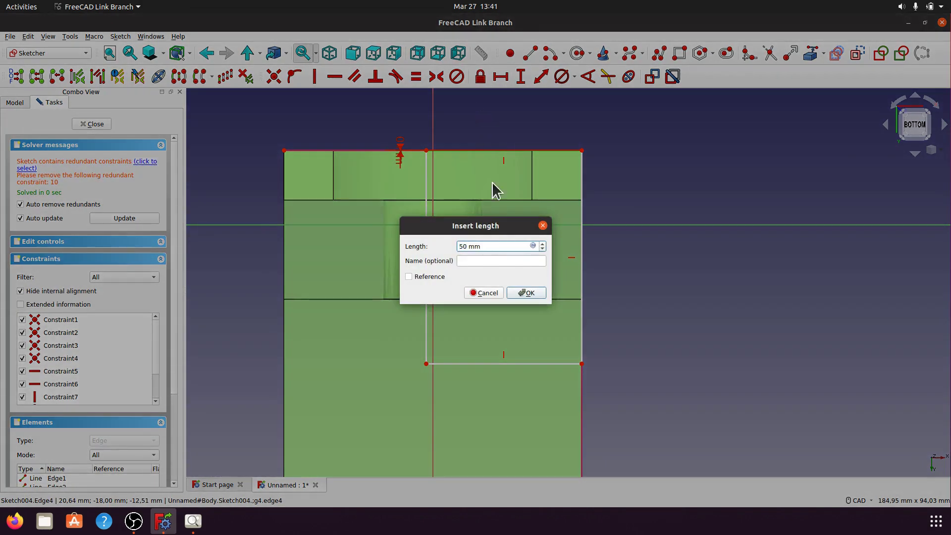
click(526, 293)
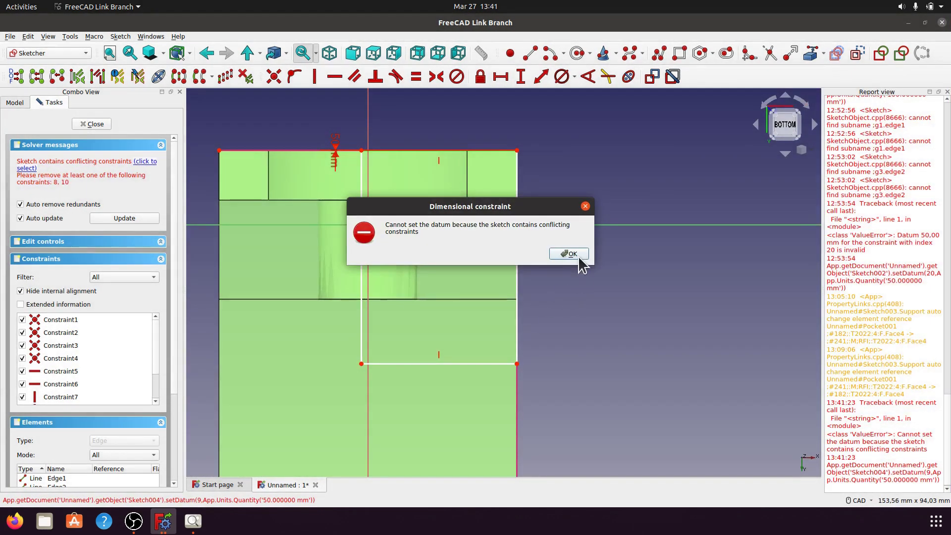
click(570, 254)
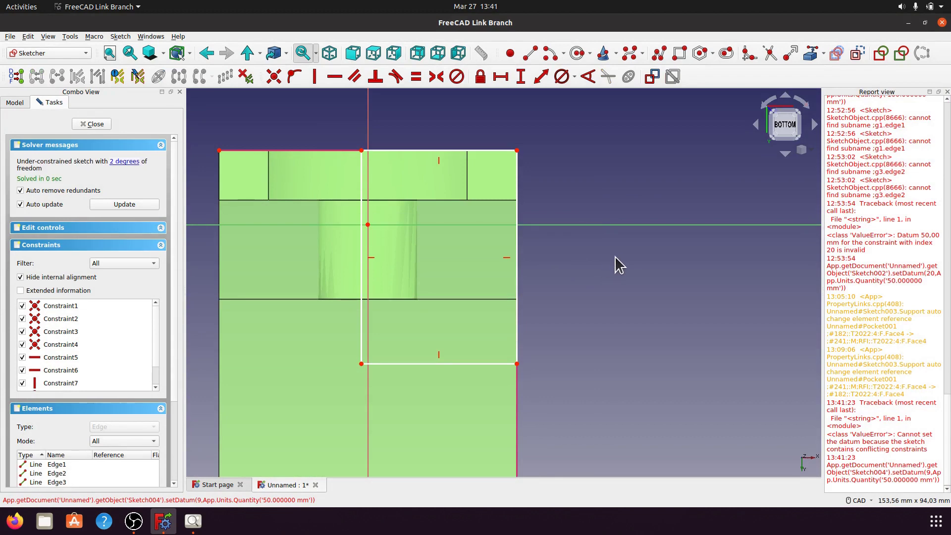
Constrain the rectangle's horizontal side along the body's end edge to 50 mm and its vertical side to 72 mm.
click(414, 150)
click(541, 76)
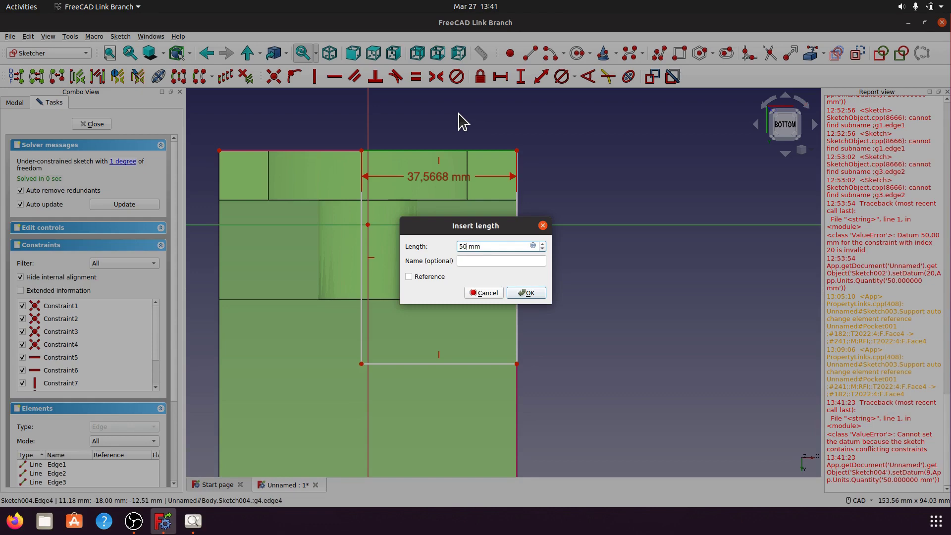
click(528, 293)
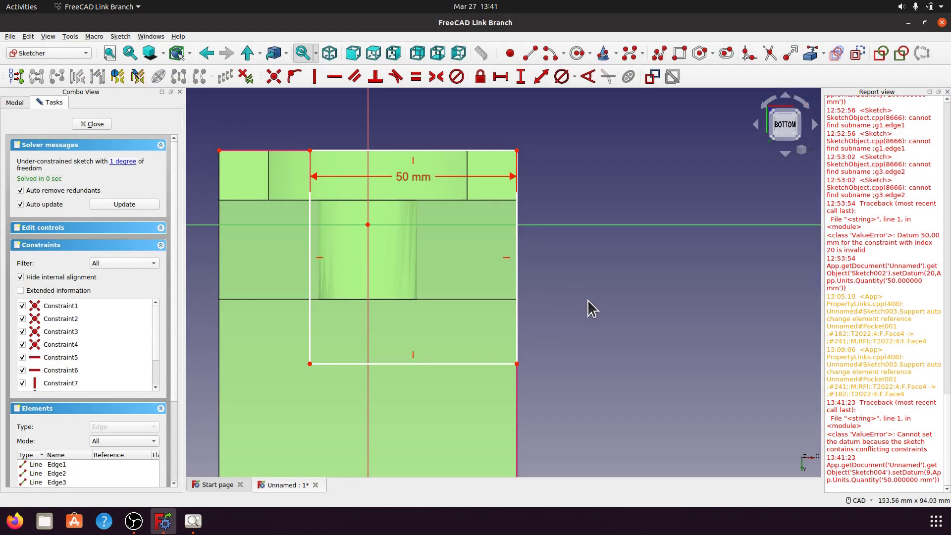
click(517, 312)
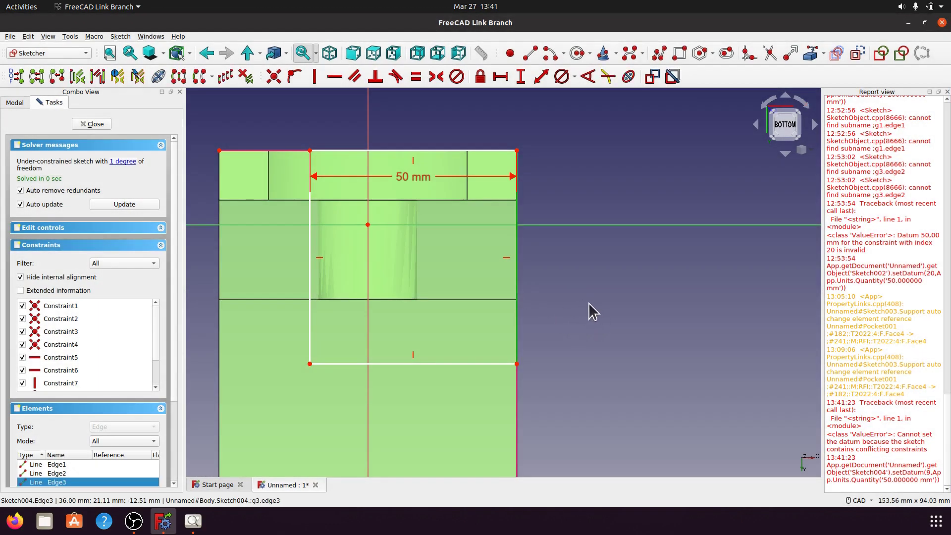
click(948, 92)
click(541, 77)
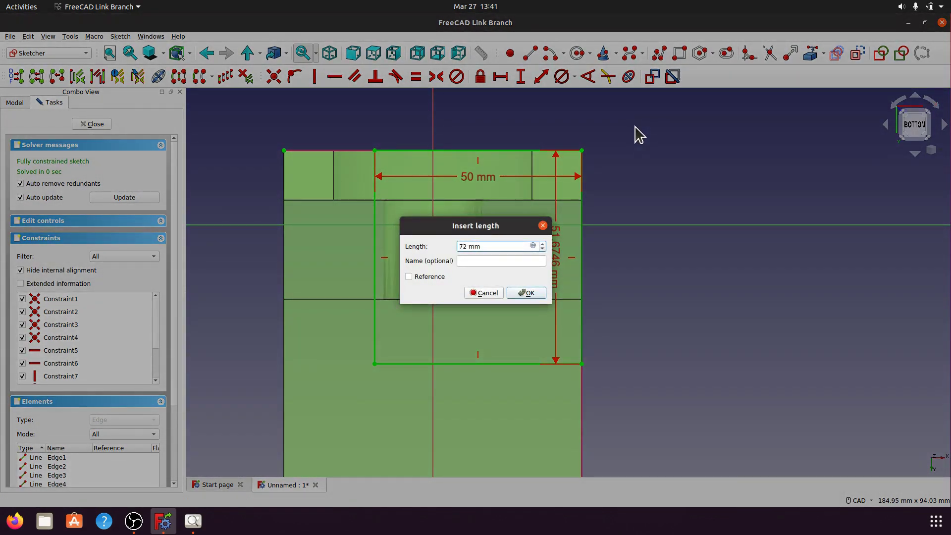
text(72)
click(525, 293)
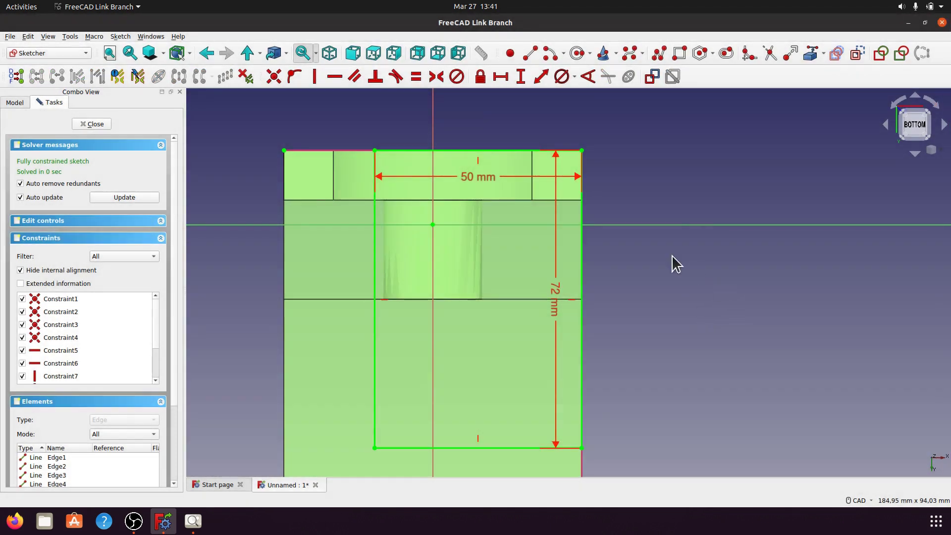
Finish the underside sketch and cut its rectangle into the bracket as a 6 mm deep pocket.
scroll(639, 287, down, 3)
mouse_move(643, 127)
middle_down()
mouse_move(575, 170)
mouse_move(484, 263)
mouse_move(515, 259)
middle_up()
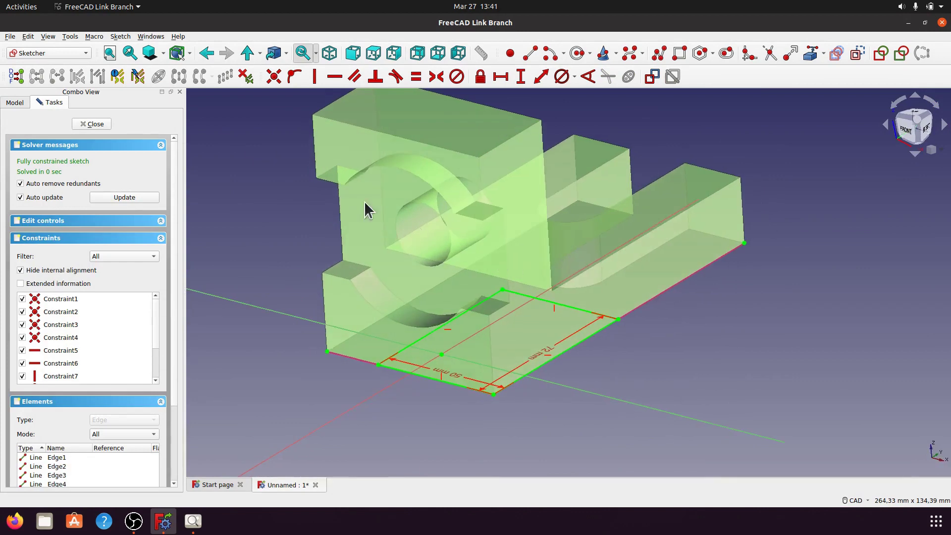
click(94, 125)
middle_drag(469, 203, 509, 189)
click(362, 76)
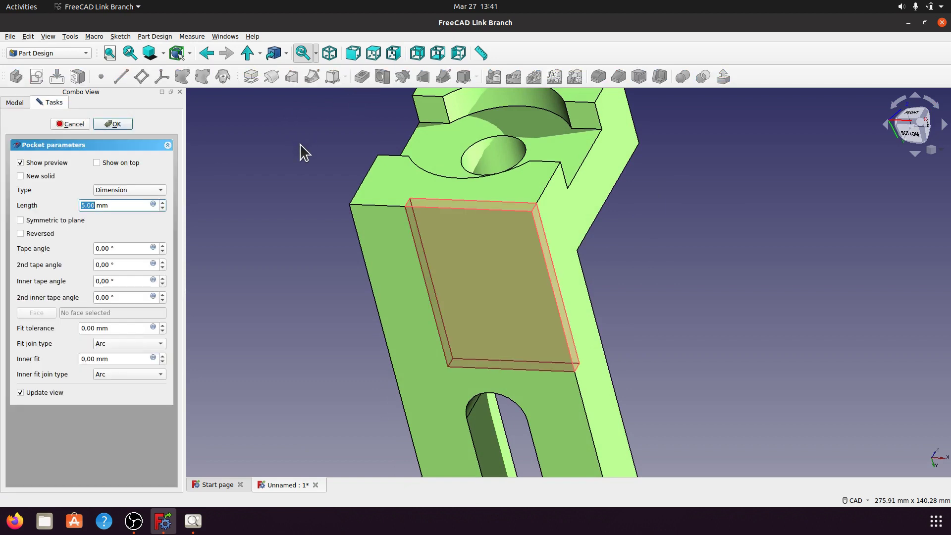
drag(108, 205, 92, 205)
text(6)
click(239, 251)
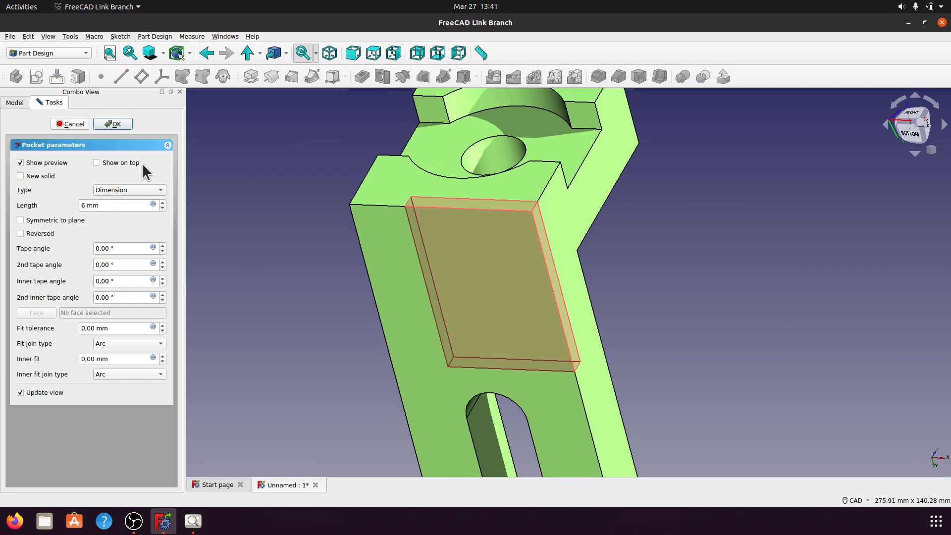
click(122, 125)
Show the bracket in isometric view and compare it with the a013.jpeg drawing.
middle_drag(563, 206, 764, 300)
key(0)
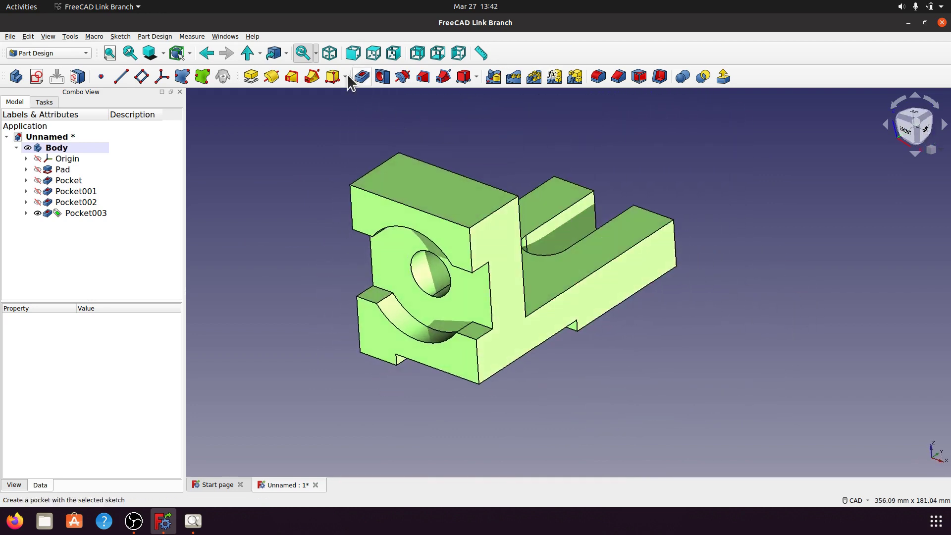
scroll(641, 376, up, 4)
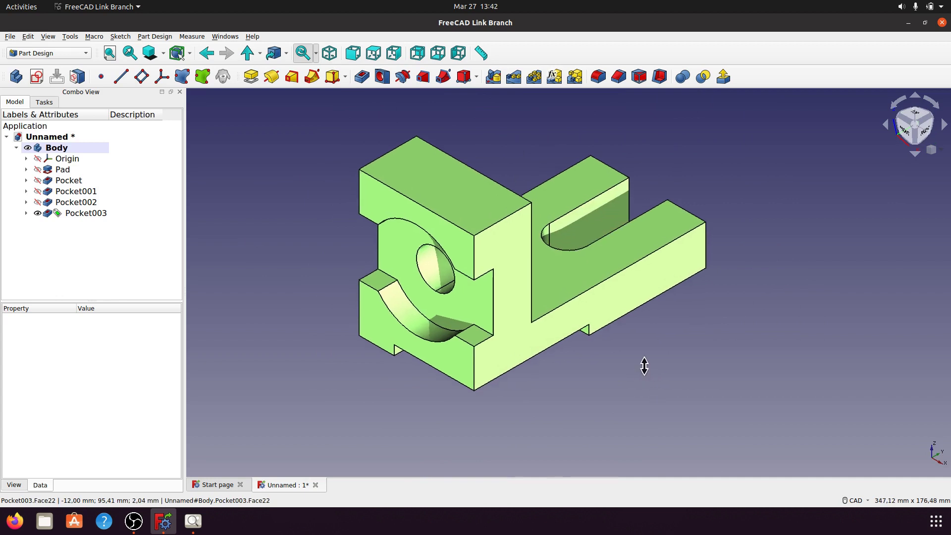
click(194, 521)
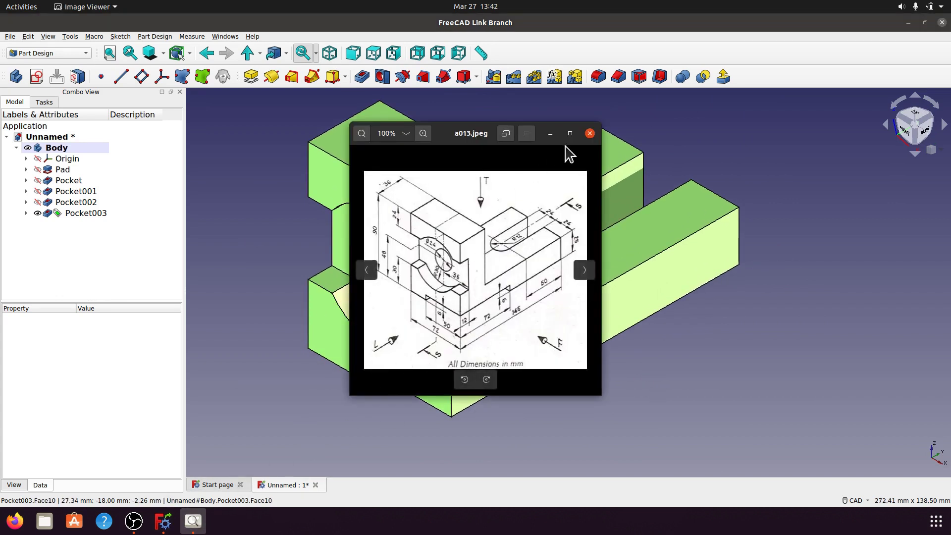
click(550, 133)
Examine the bracket's circular recess, hole, slot and underside pocket from several angles, ending in the isometric view.
middle_drag(685, 403, 438, 195)
middle_drag(736, 335, 438, 354)
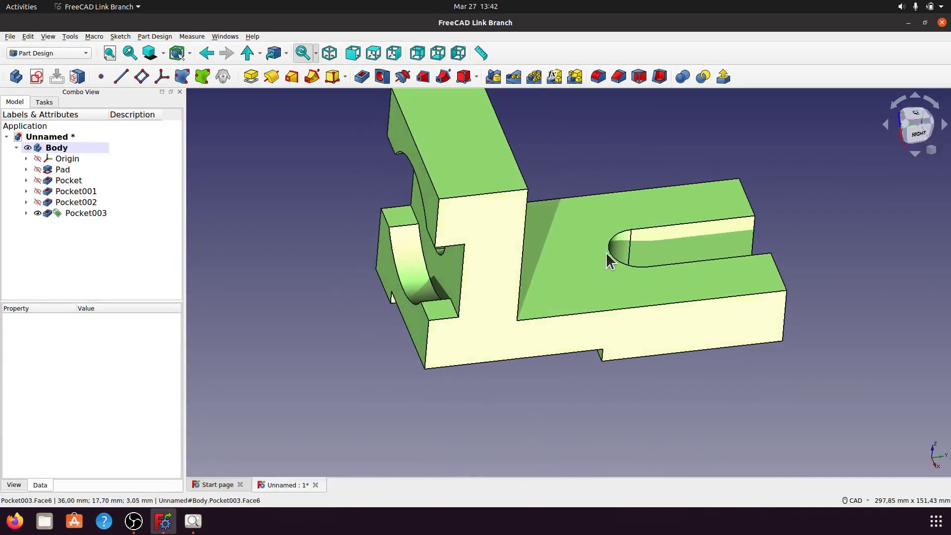
middle_drag(609, 256, 626, 302)
scroll(626, 302, down, 1)
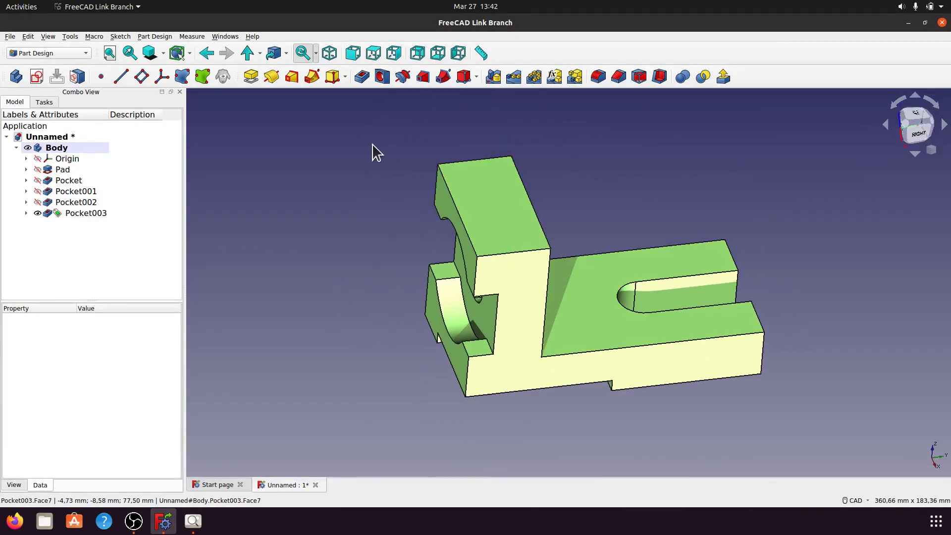
click(331, 55)
middle_drag(668, 353, 658, 346)
scroll(670, 329, up, 1)
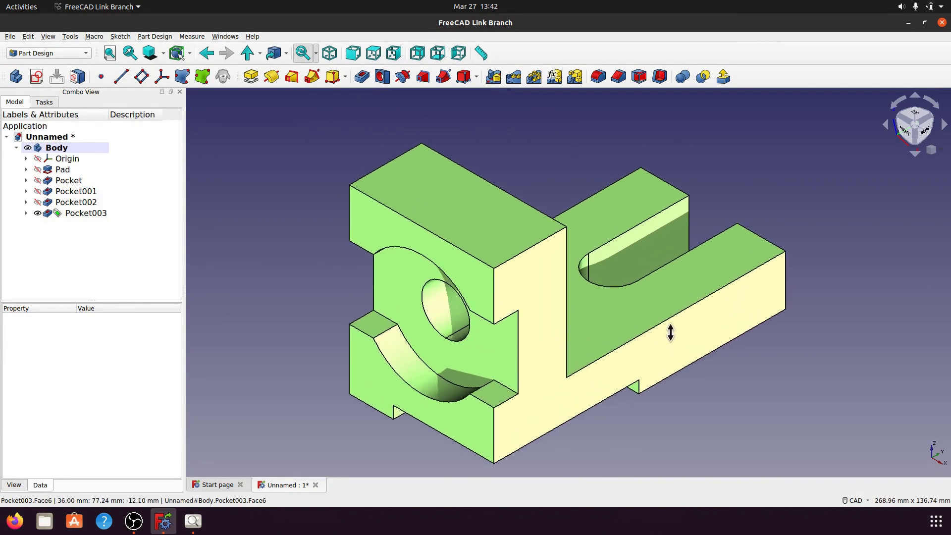
scroll(578, 322, up, 1)
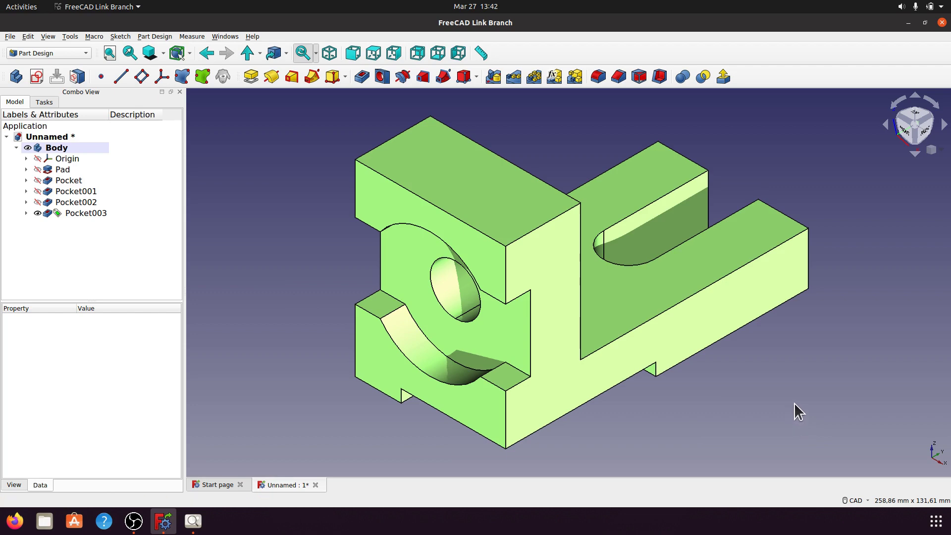
middle_drag(795, 406, 531, 310)
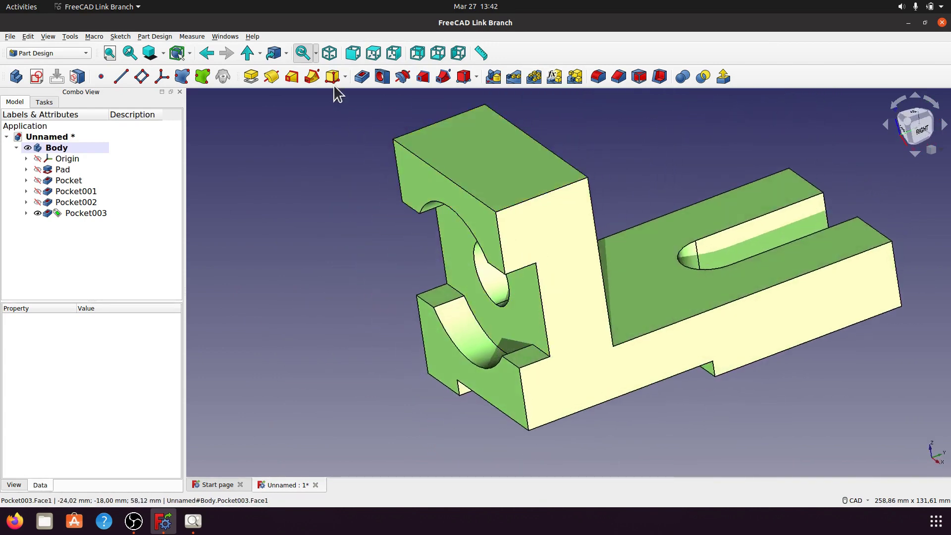
click(332, 56)
middle_drag(673, 346, 634, 355)
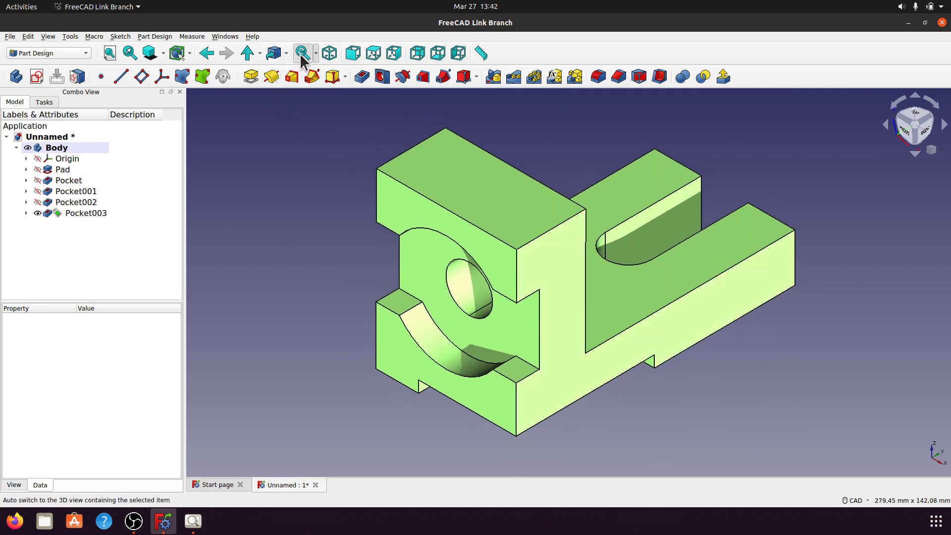
click(329, 52)
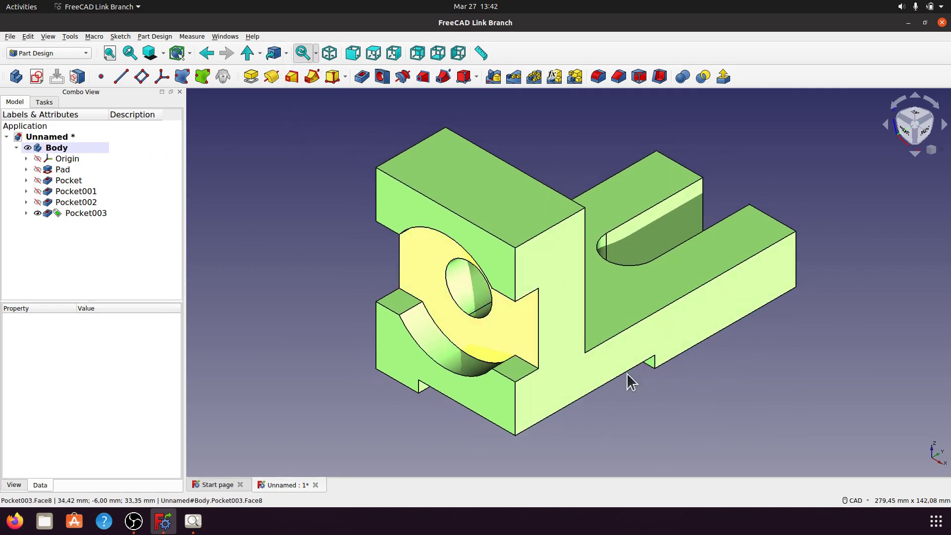
scroll(662, 379, up, 2)
scroll(665, 379, down, 2)
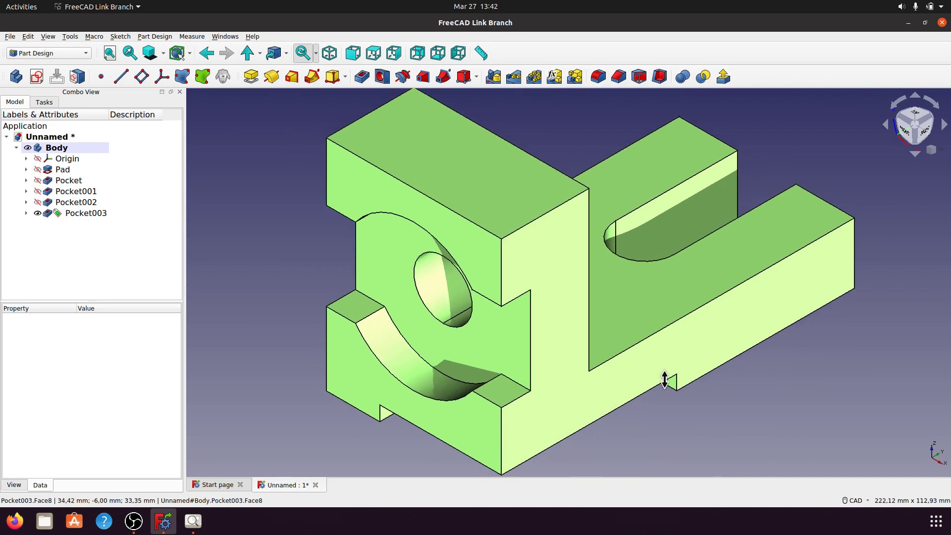
middle_drag(726, 396, 725, 398)
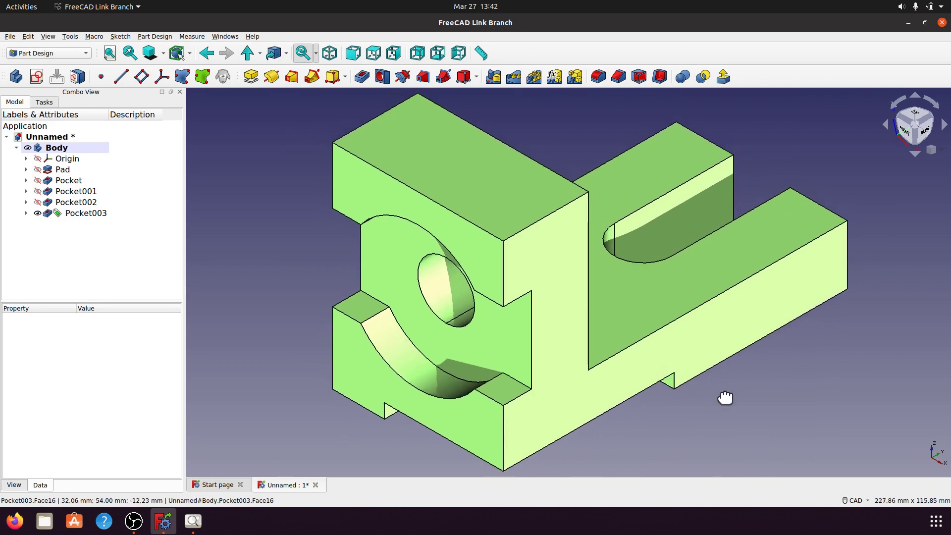